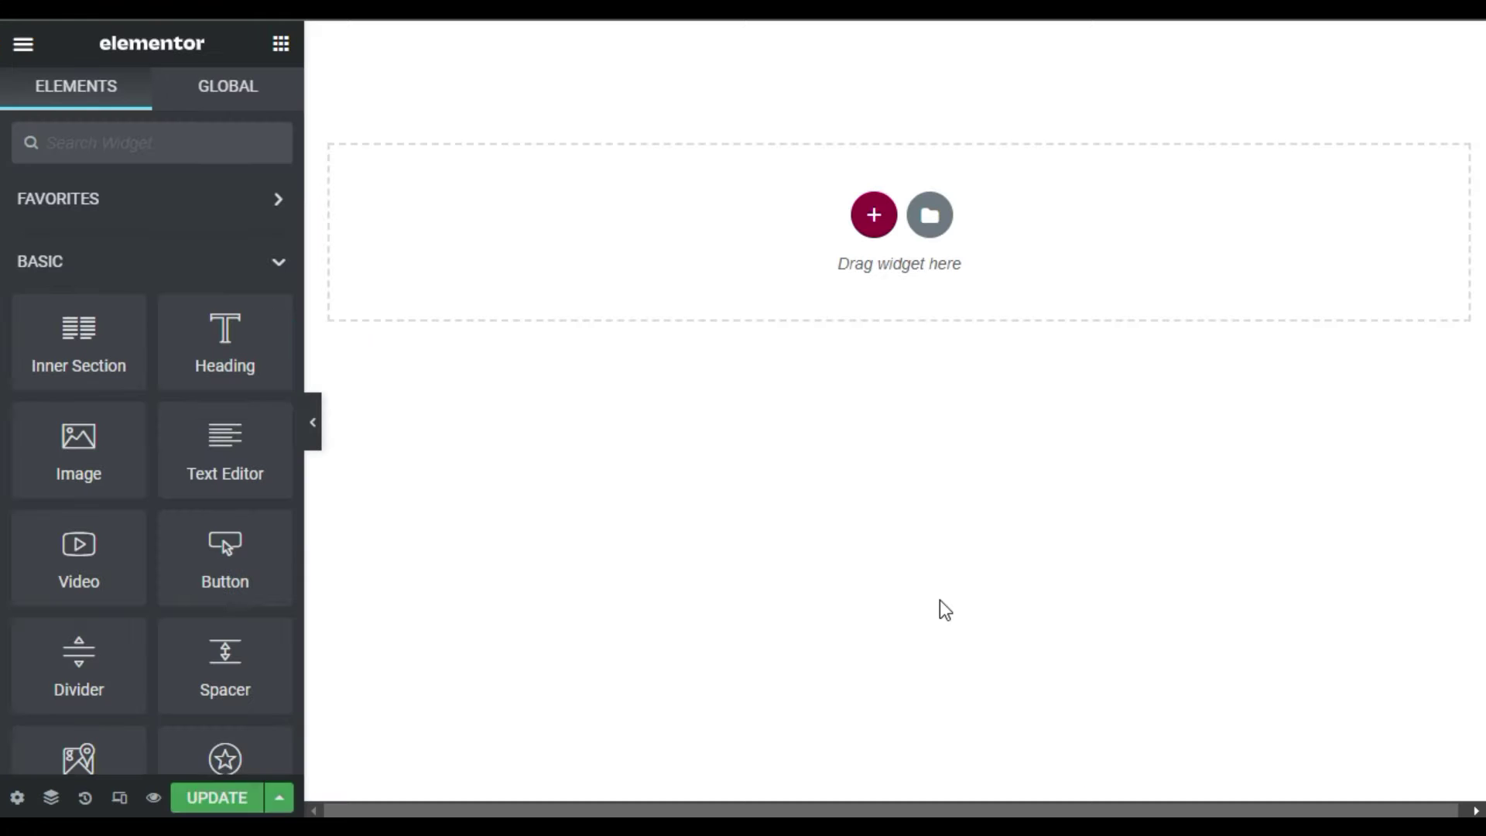
- Add a two-column section with its height set to Fit To Screen
left_click(876, 214)
left_click(734, 280)
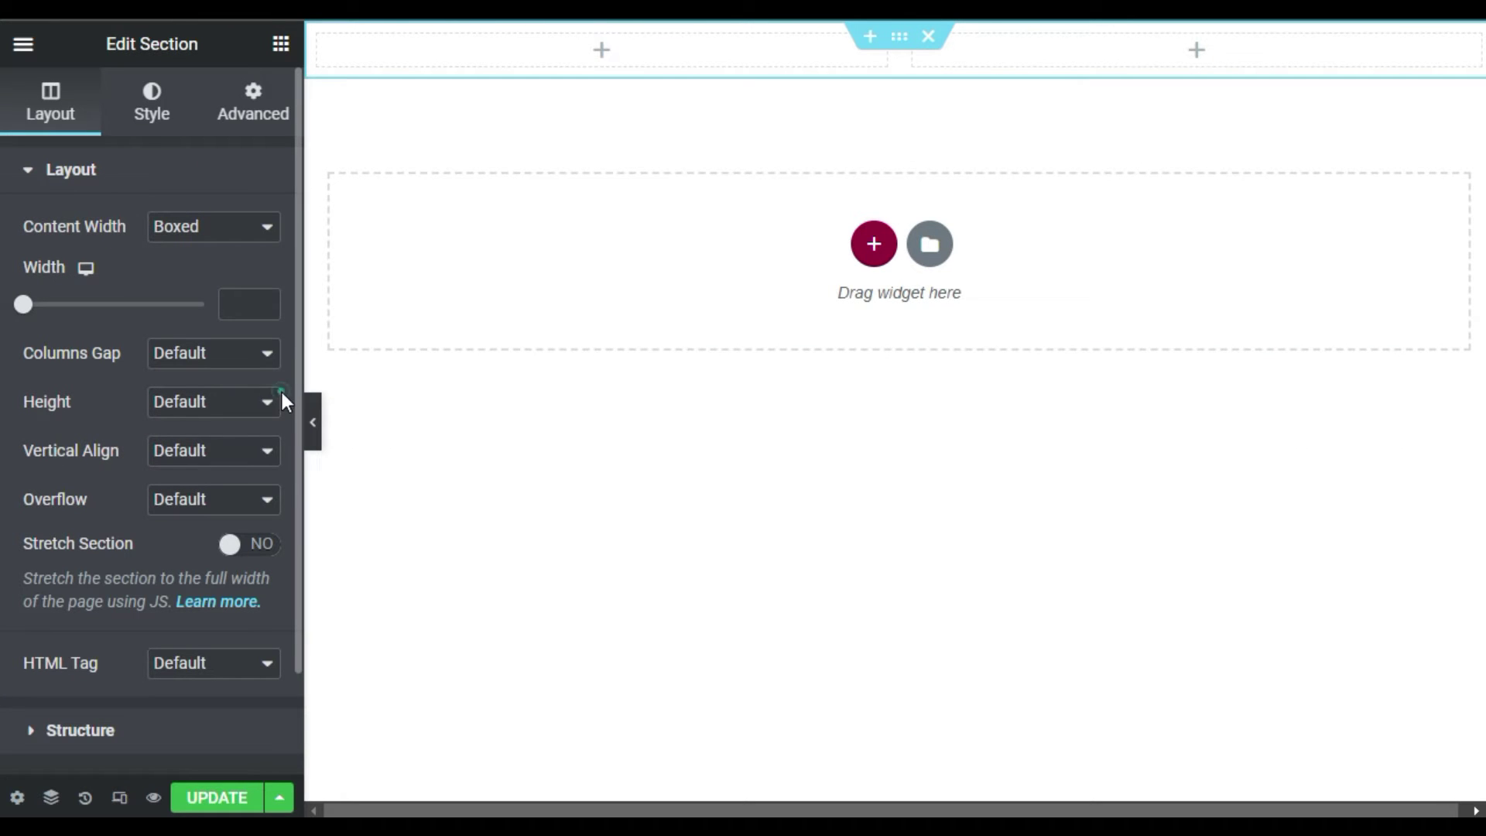
left_click(236, 404)
left_click(249, 449)
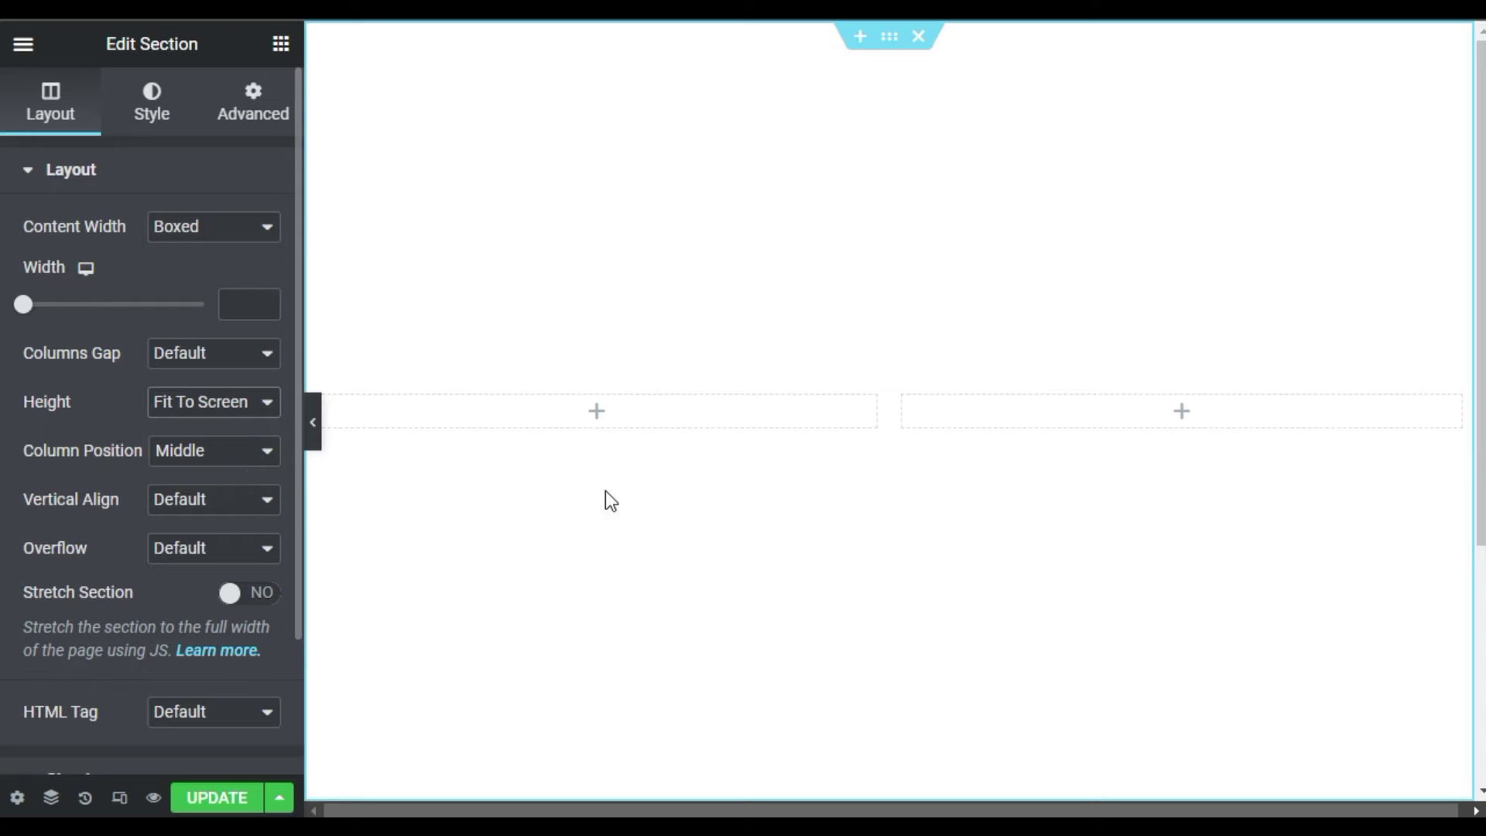
- Place a Heading widget in the left column titled 'Accordions'
left_click(593, 412)
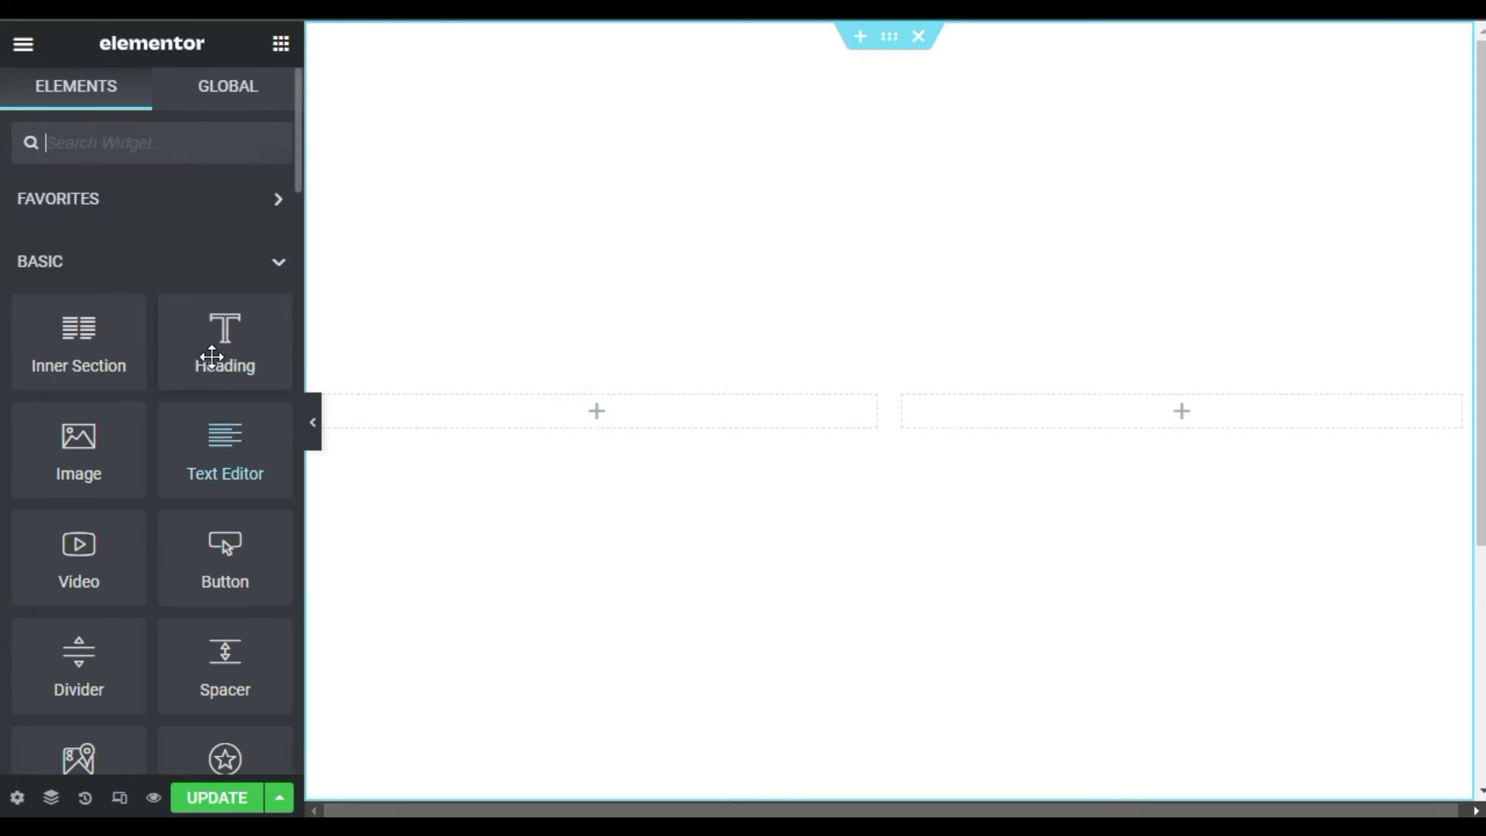
left_click_drag(211, 357, 770, 442)
double_click(216, 299)
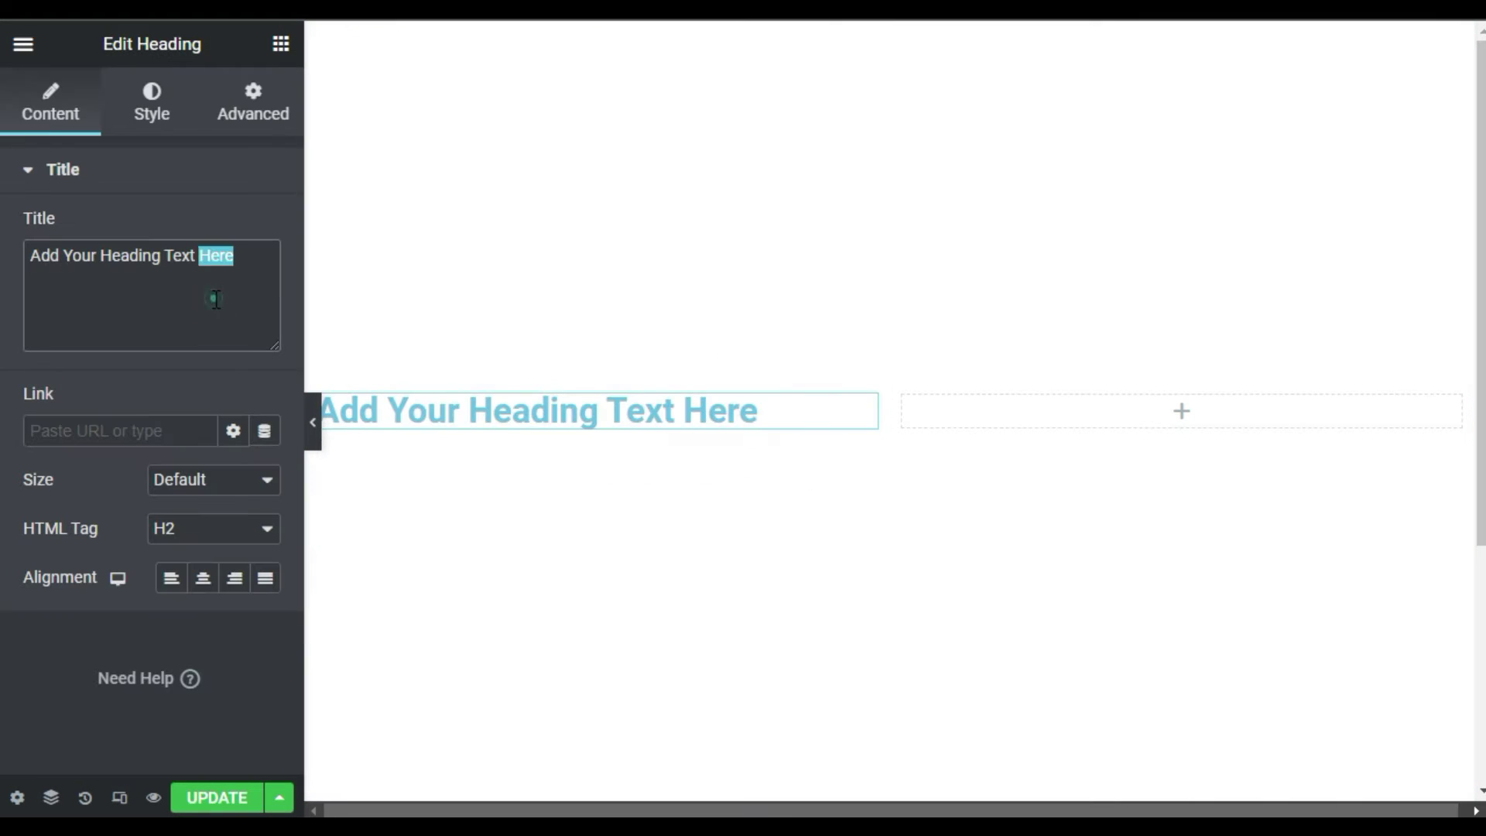
triple_click(216, 300)
type("Acco")
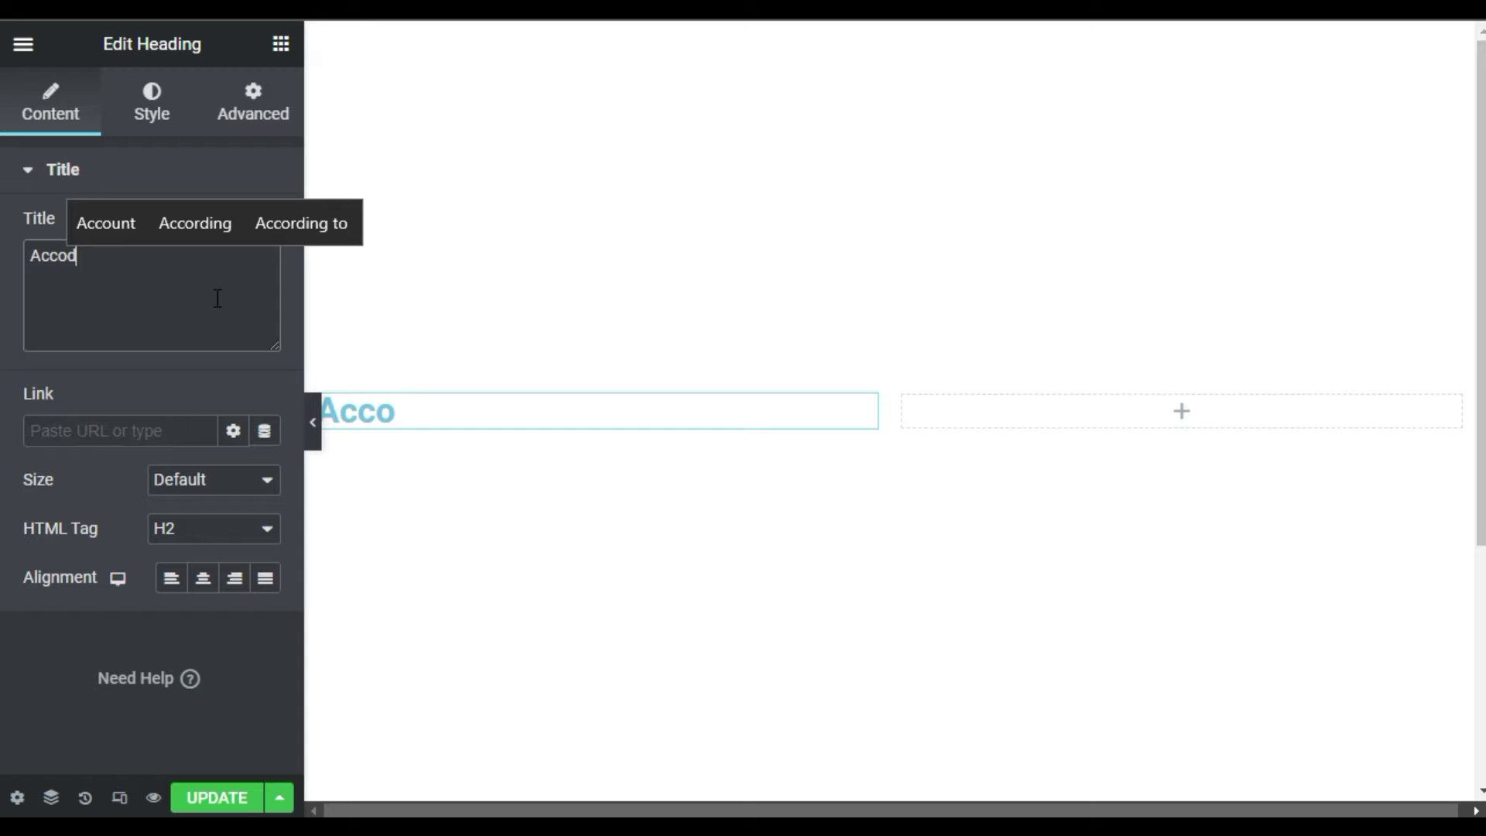
type("rdions")
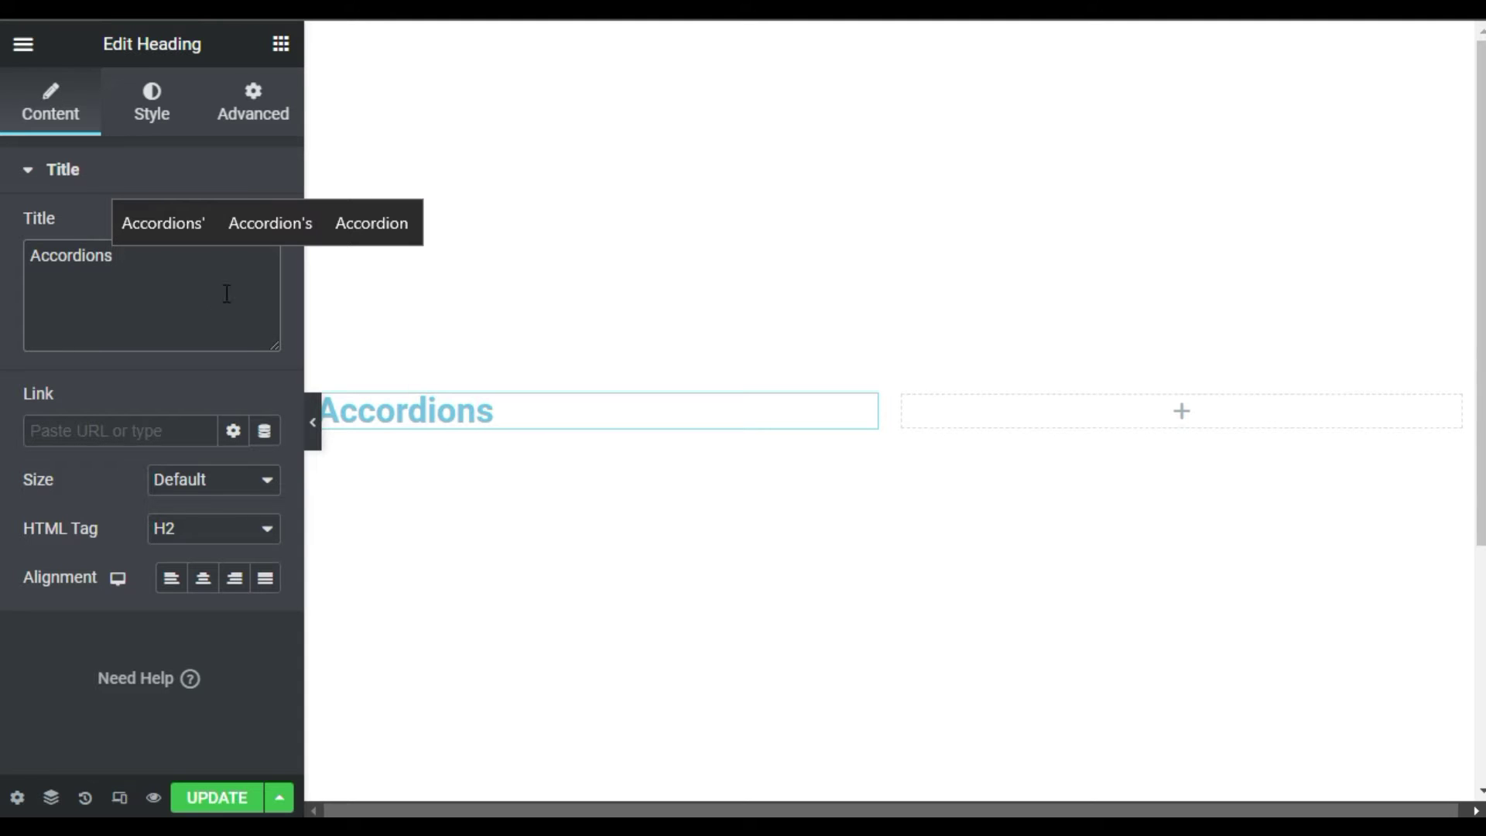
- Centre-align the heading and set its text colour to #4B01FF
left_click(204, 580)
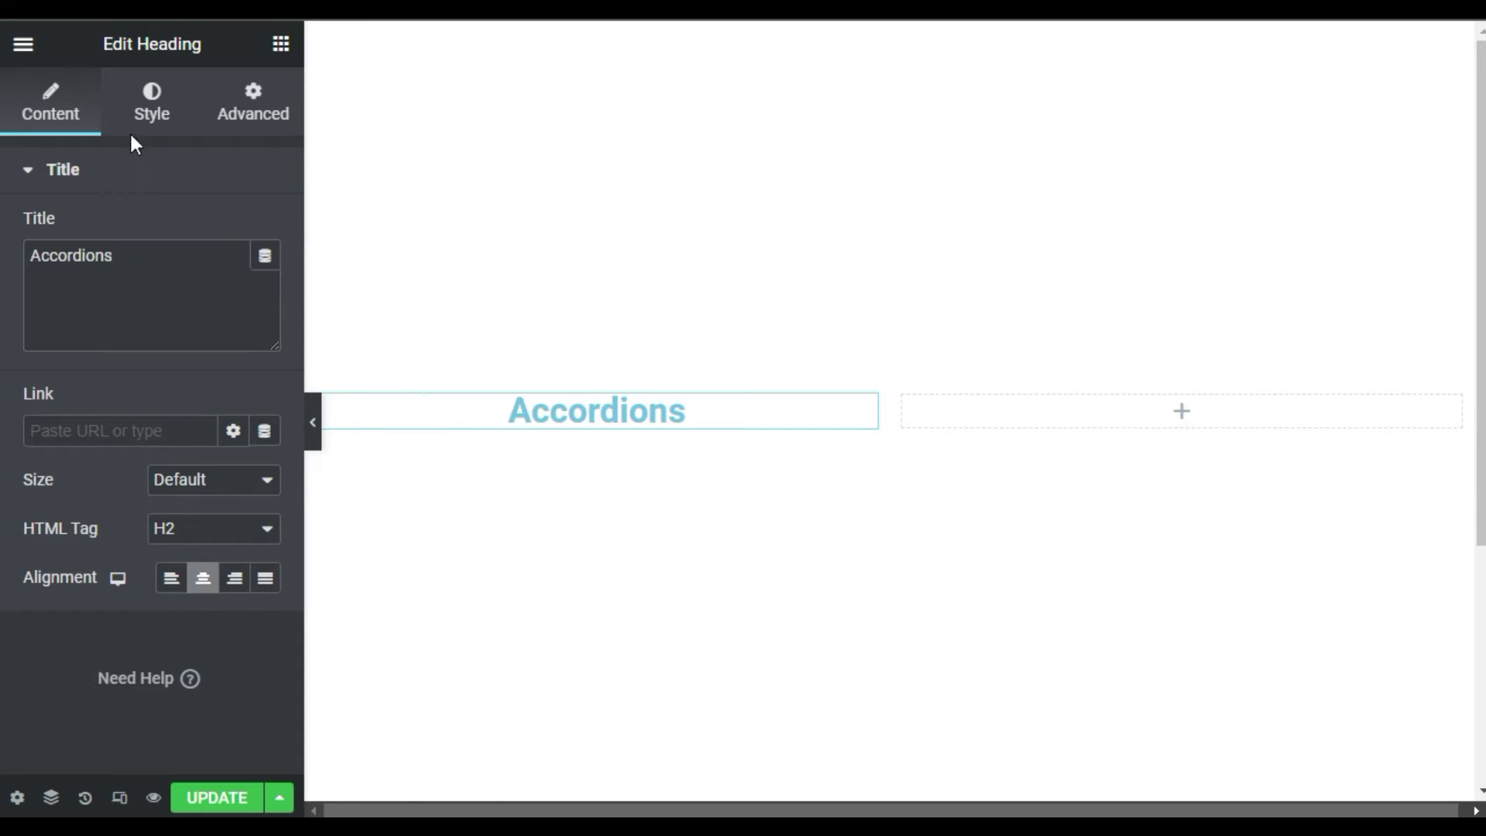
left_click(152, 131)
left_click(265, 227)
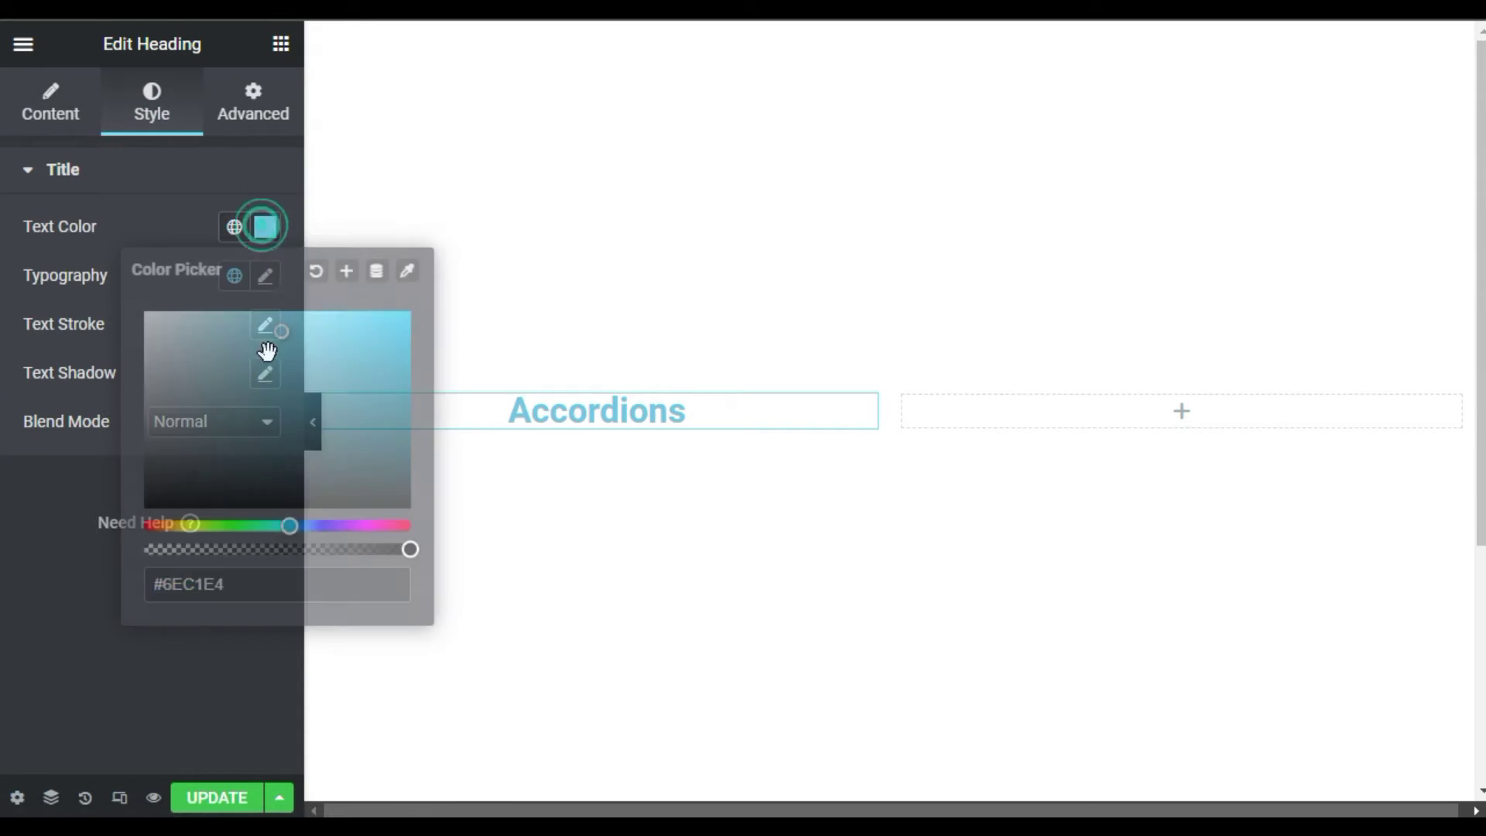
left_click(319, 525)
left_click(410, 312)
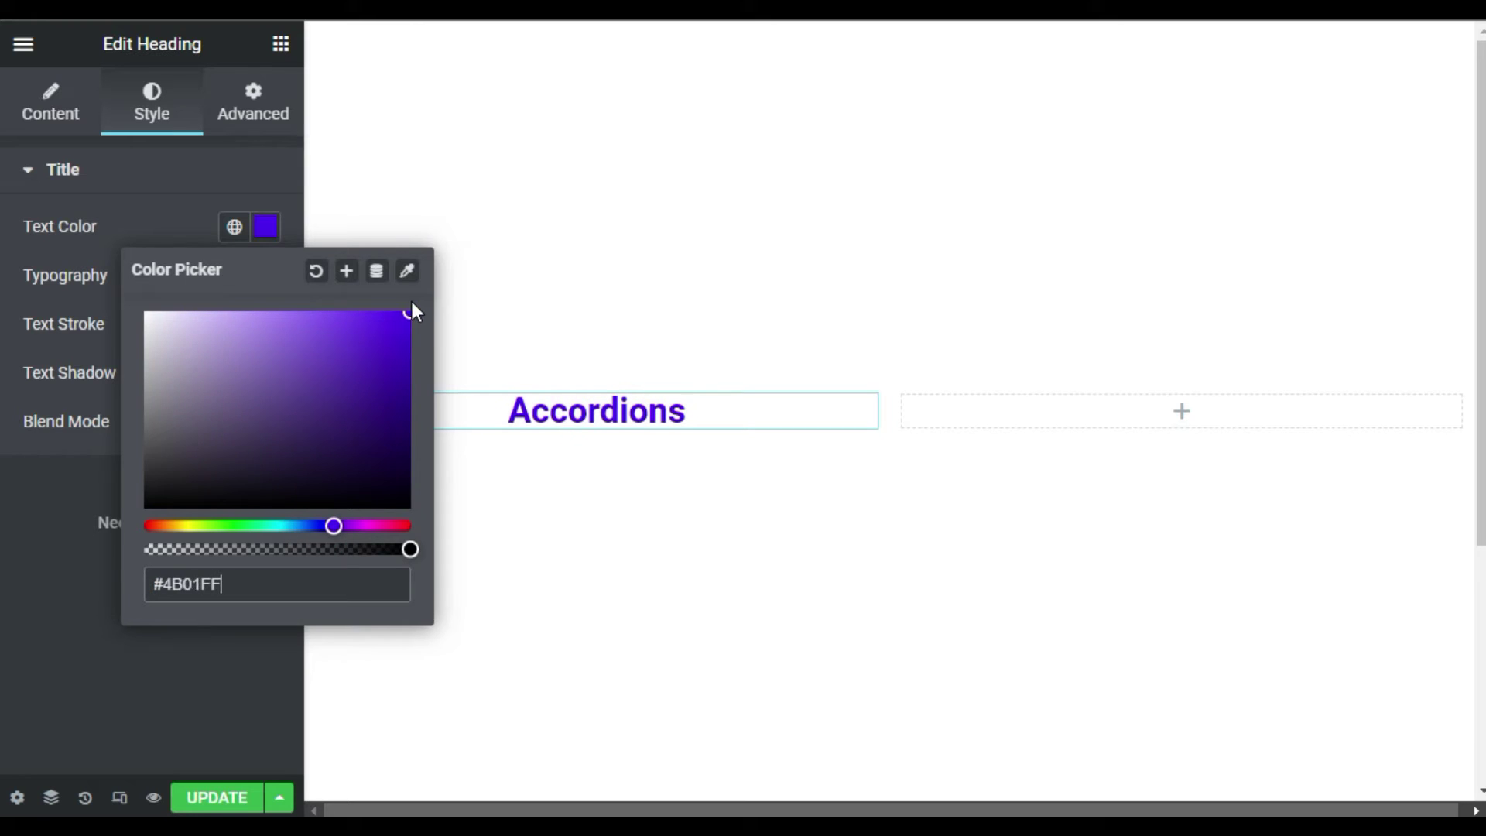
left_click(172, 239)
- Set the heading typography to uppercase and start adjusting its font size
left_click(265, 276)
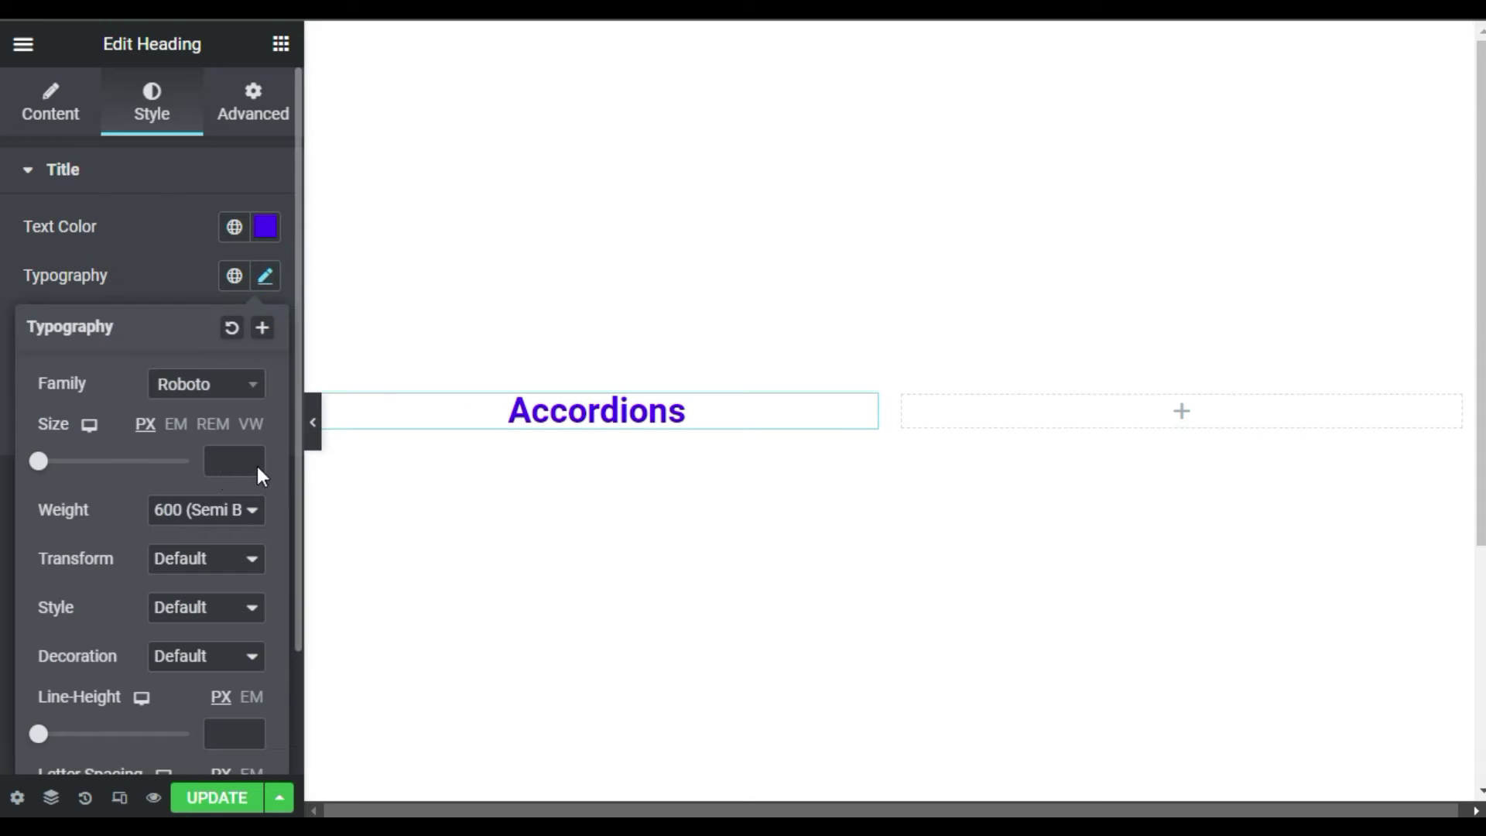
left_click(167, 566)
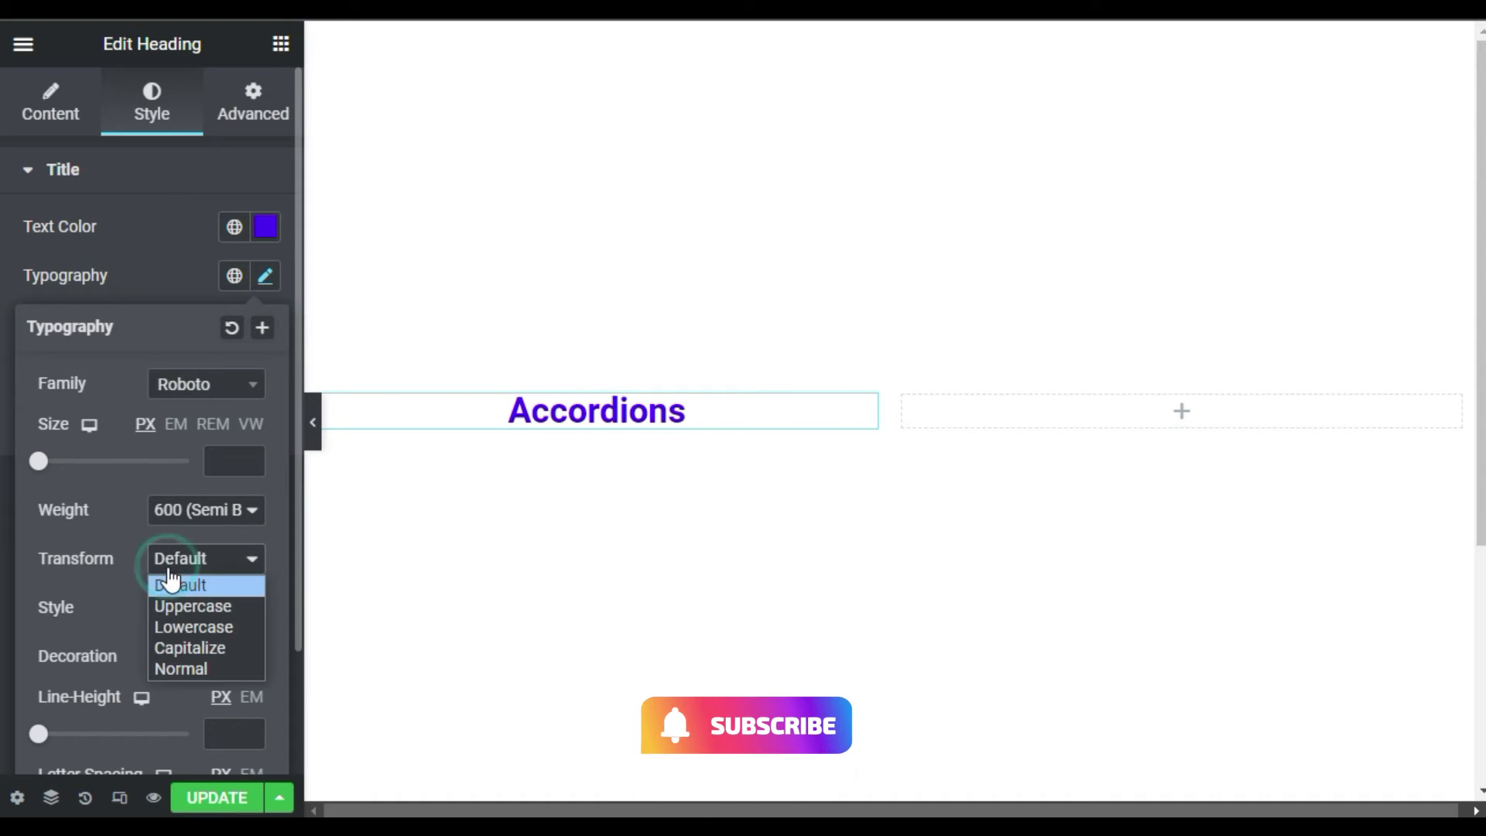
left_click(187, 607)
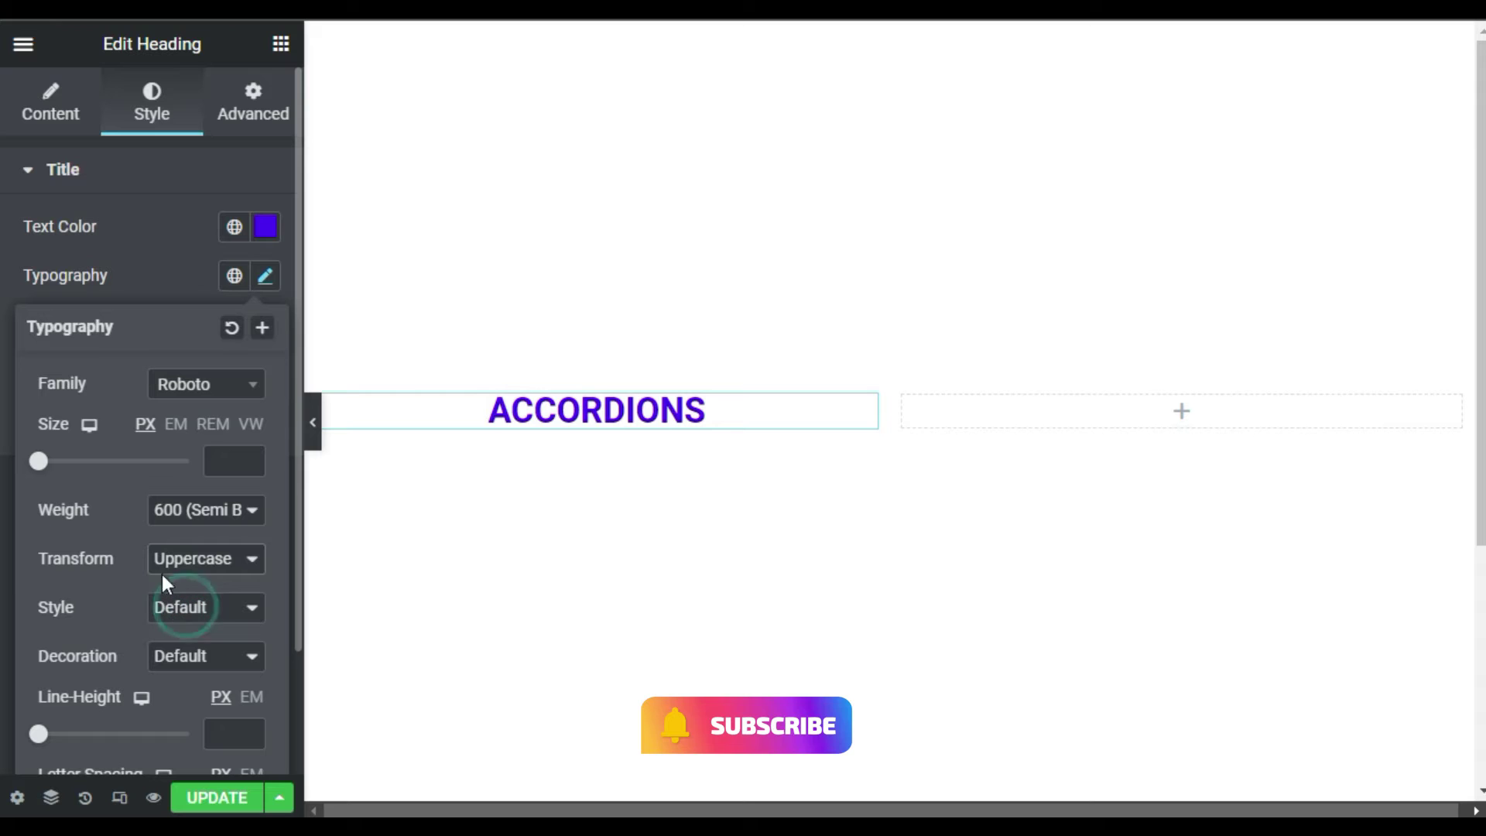
left_click(223, 462)
type("15")
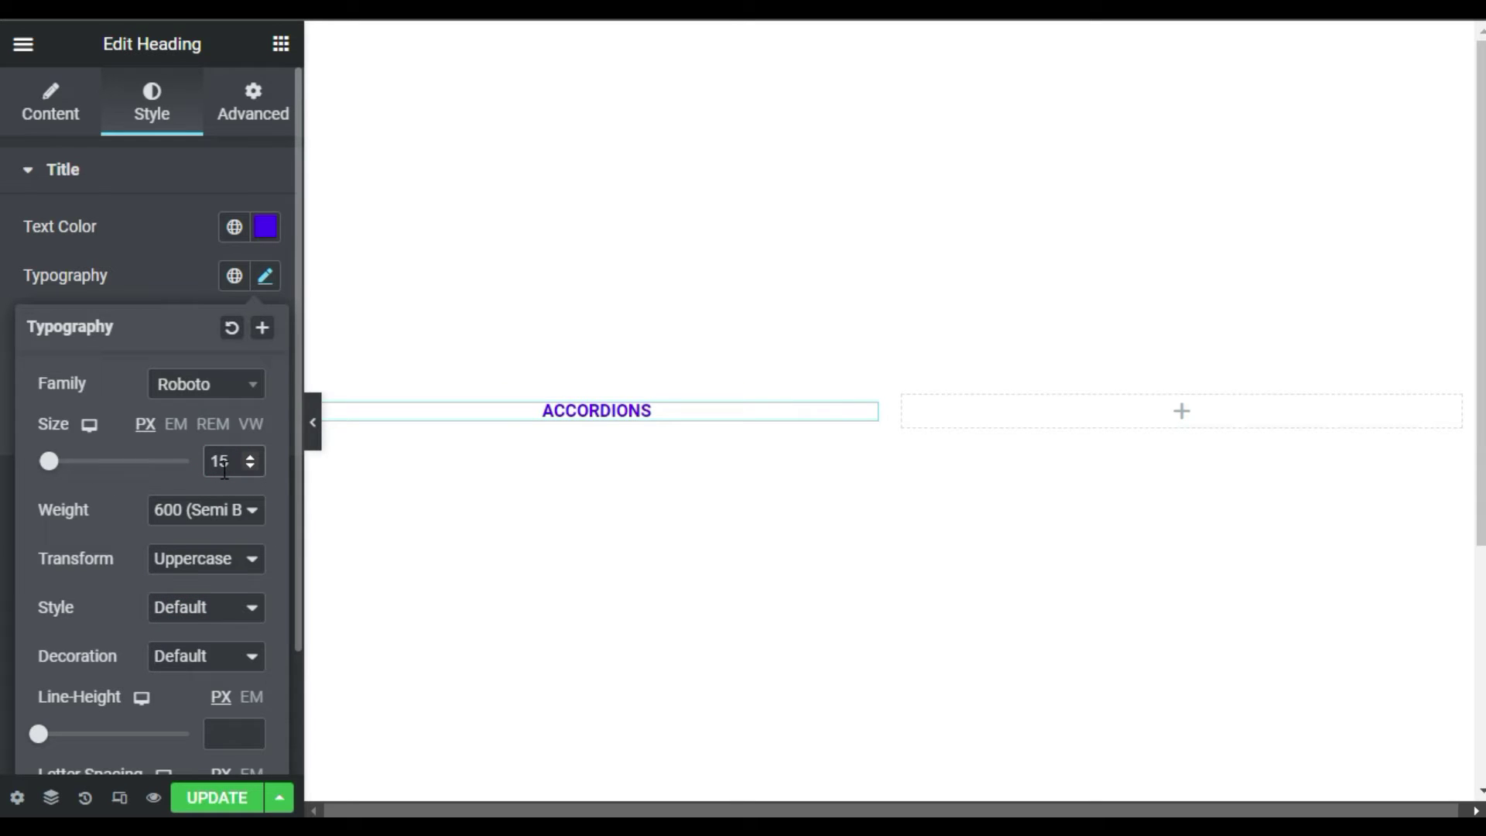
key("BackSpace")
key("BackSpace")
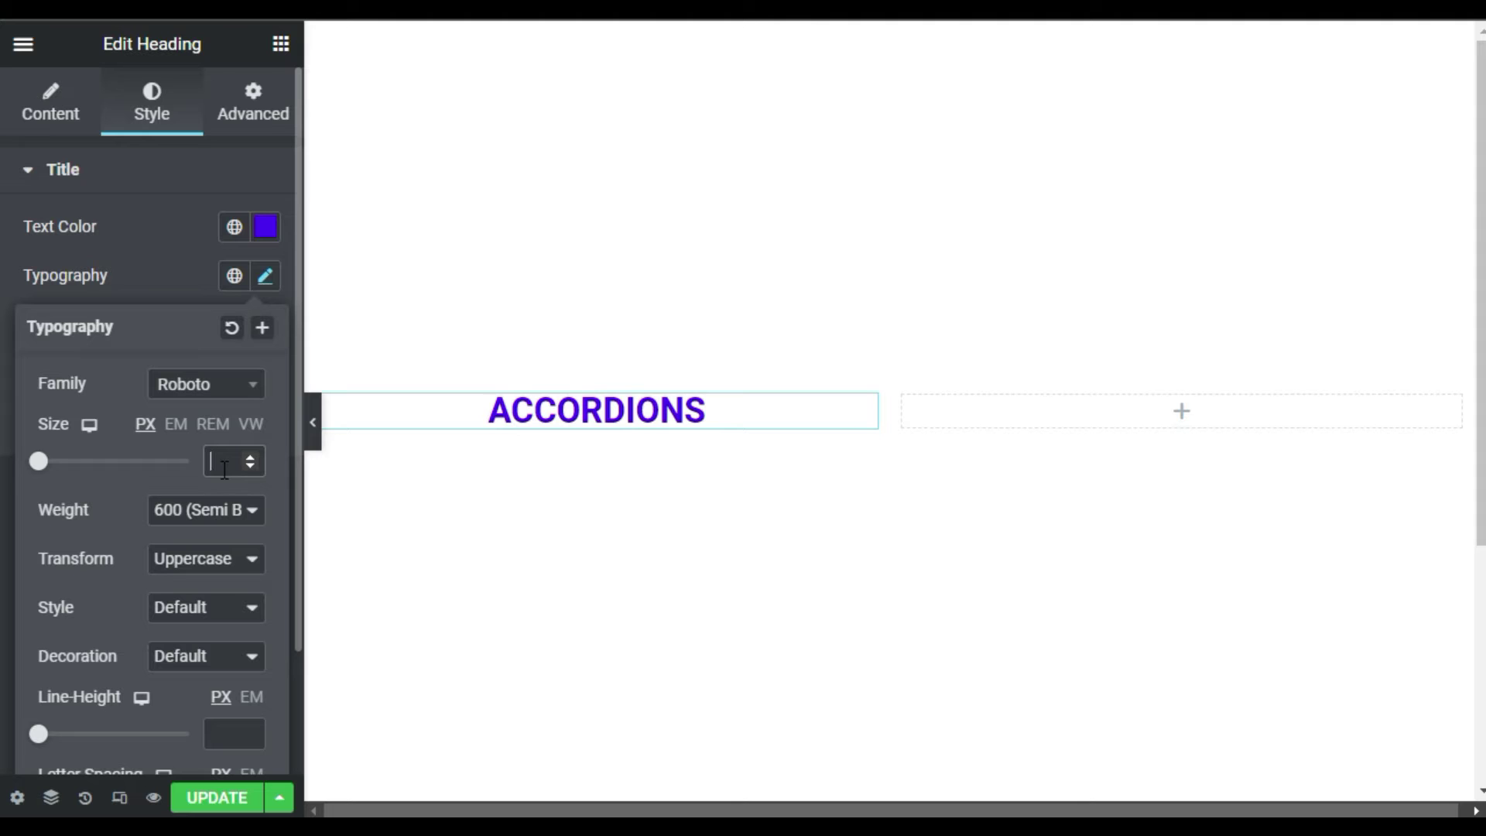
type("30")
- Copy-paste the ACCORDIONS heading into the right column and retitle it 'Toggles'
right_click(861, 400)
left_click(950, 521)
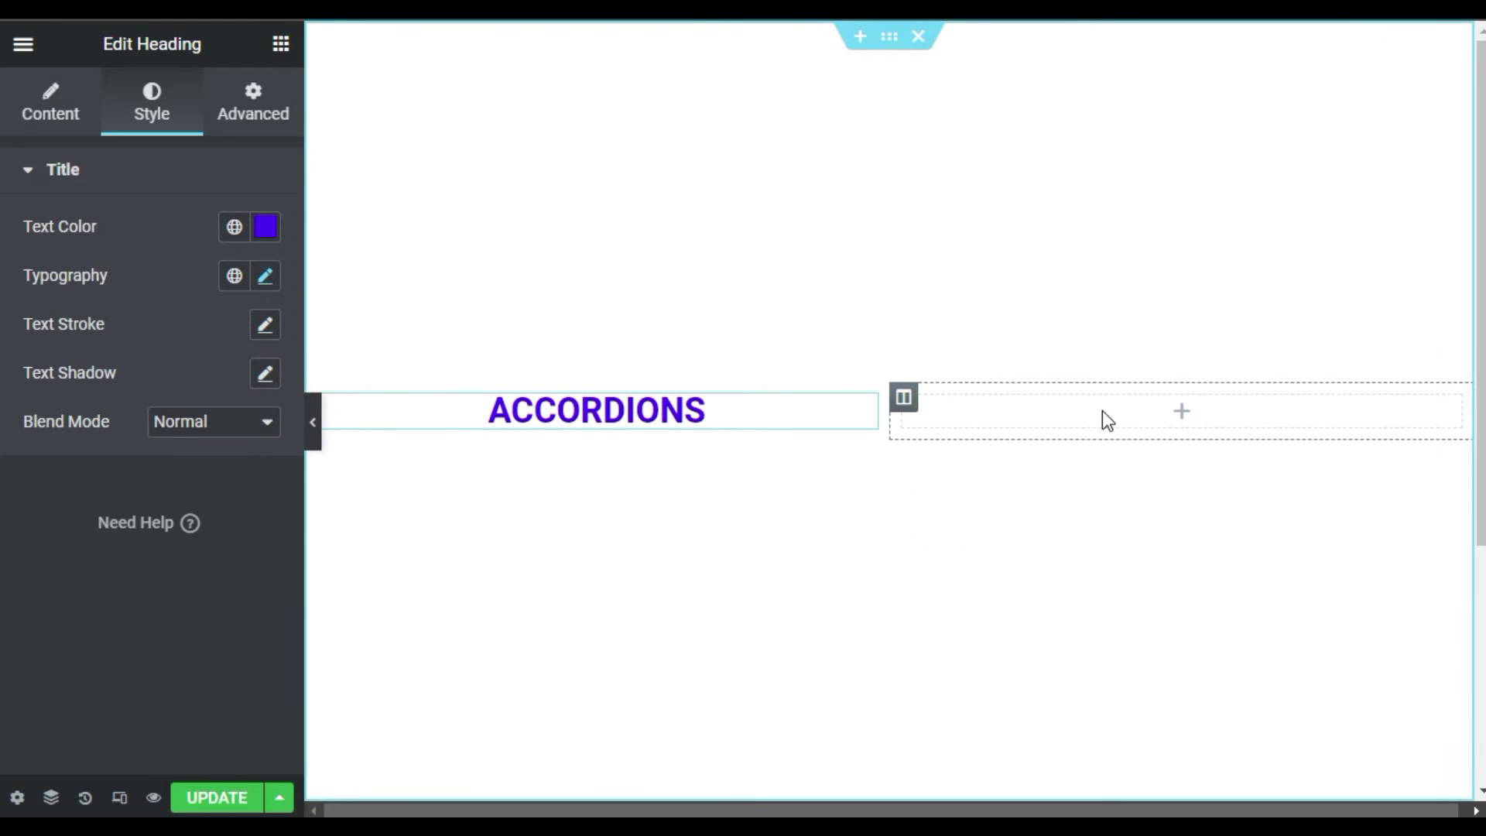
right_click(1105, 412)
left_click(1164, 610)
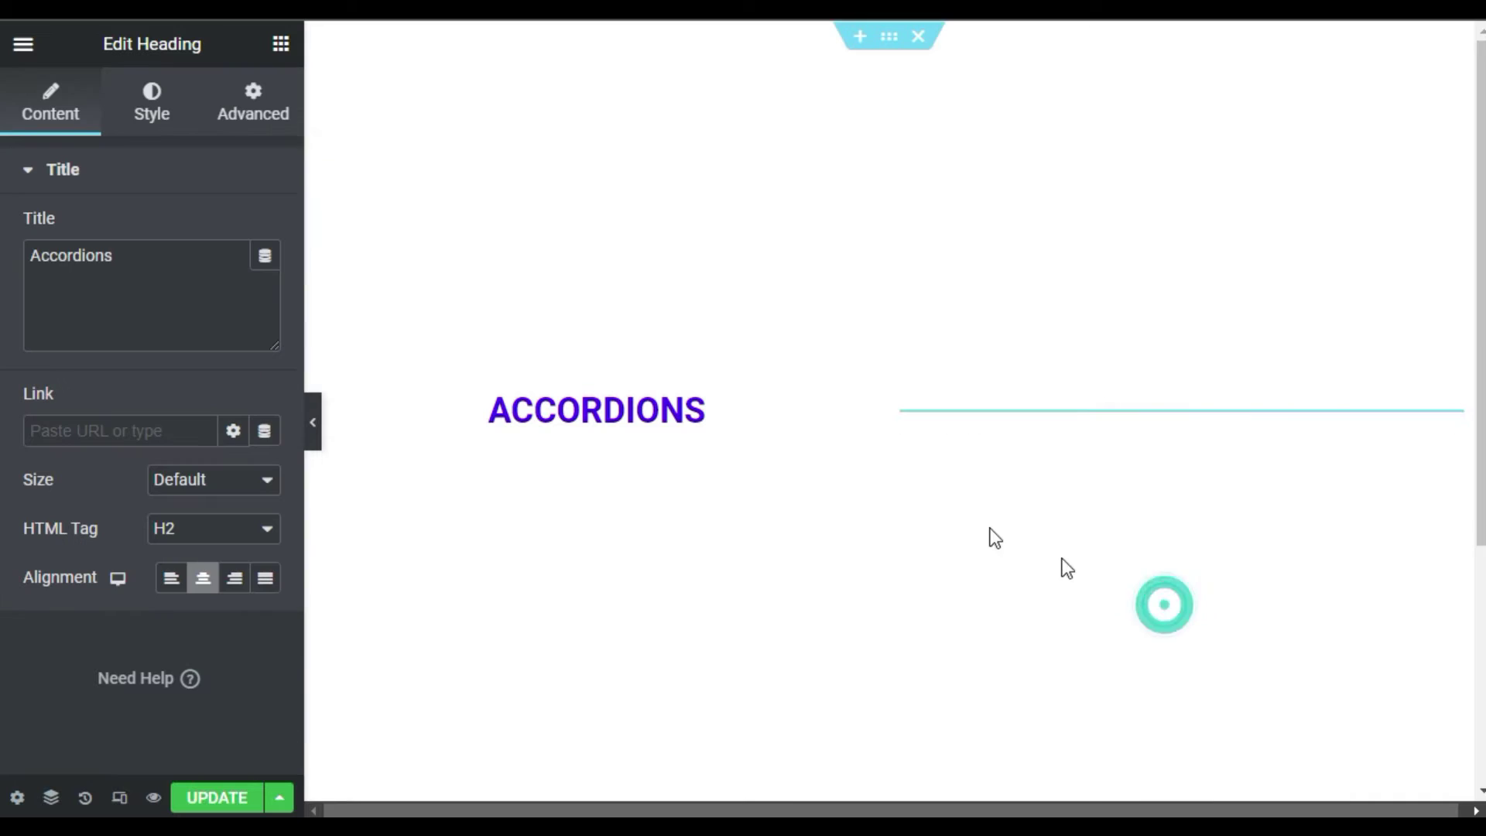
left_click_drag(156, 263, 12, 261)
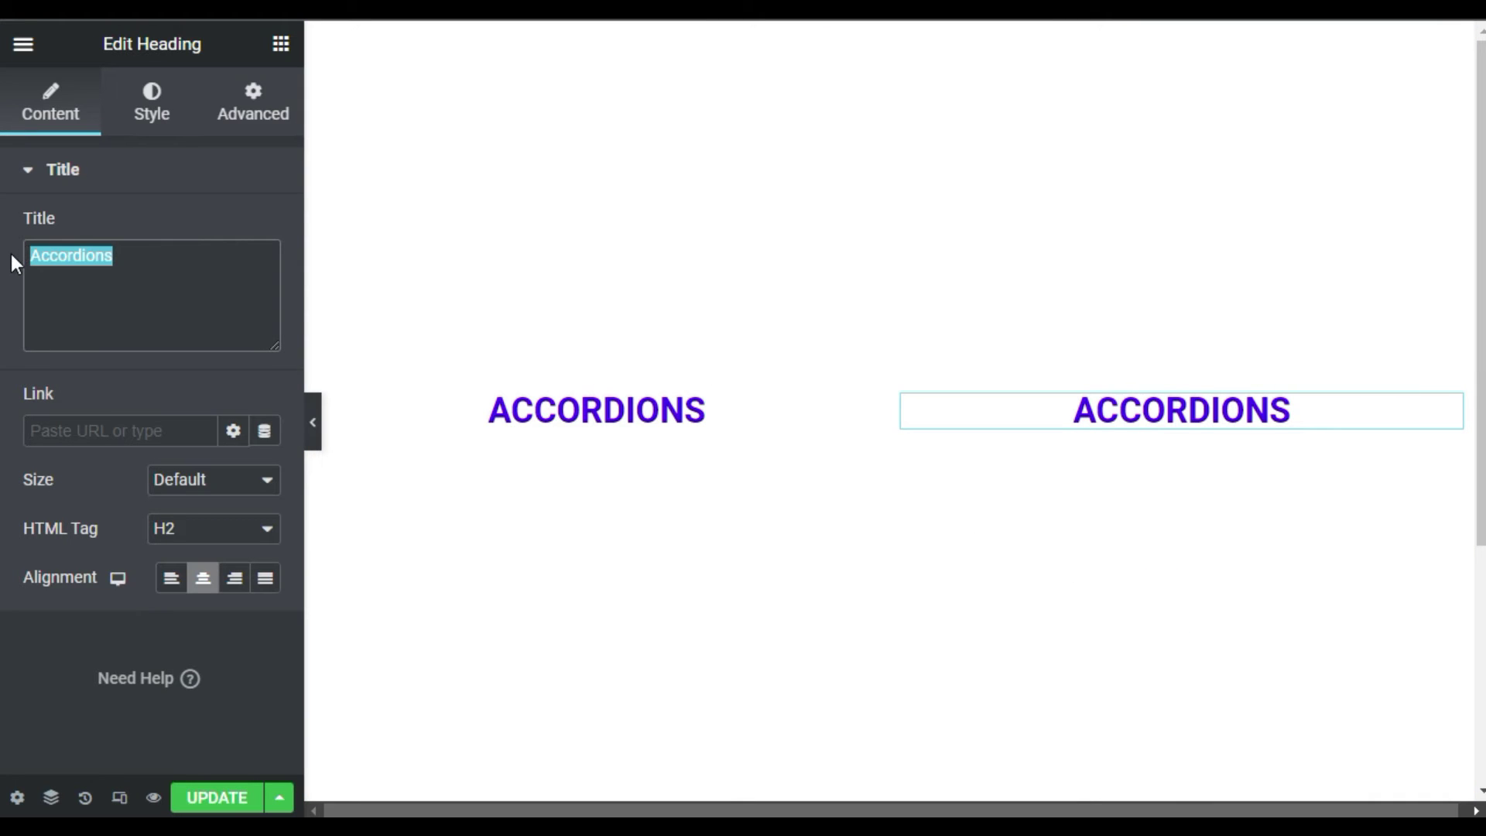
type("Toggles")
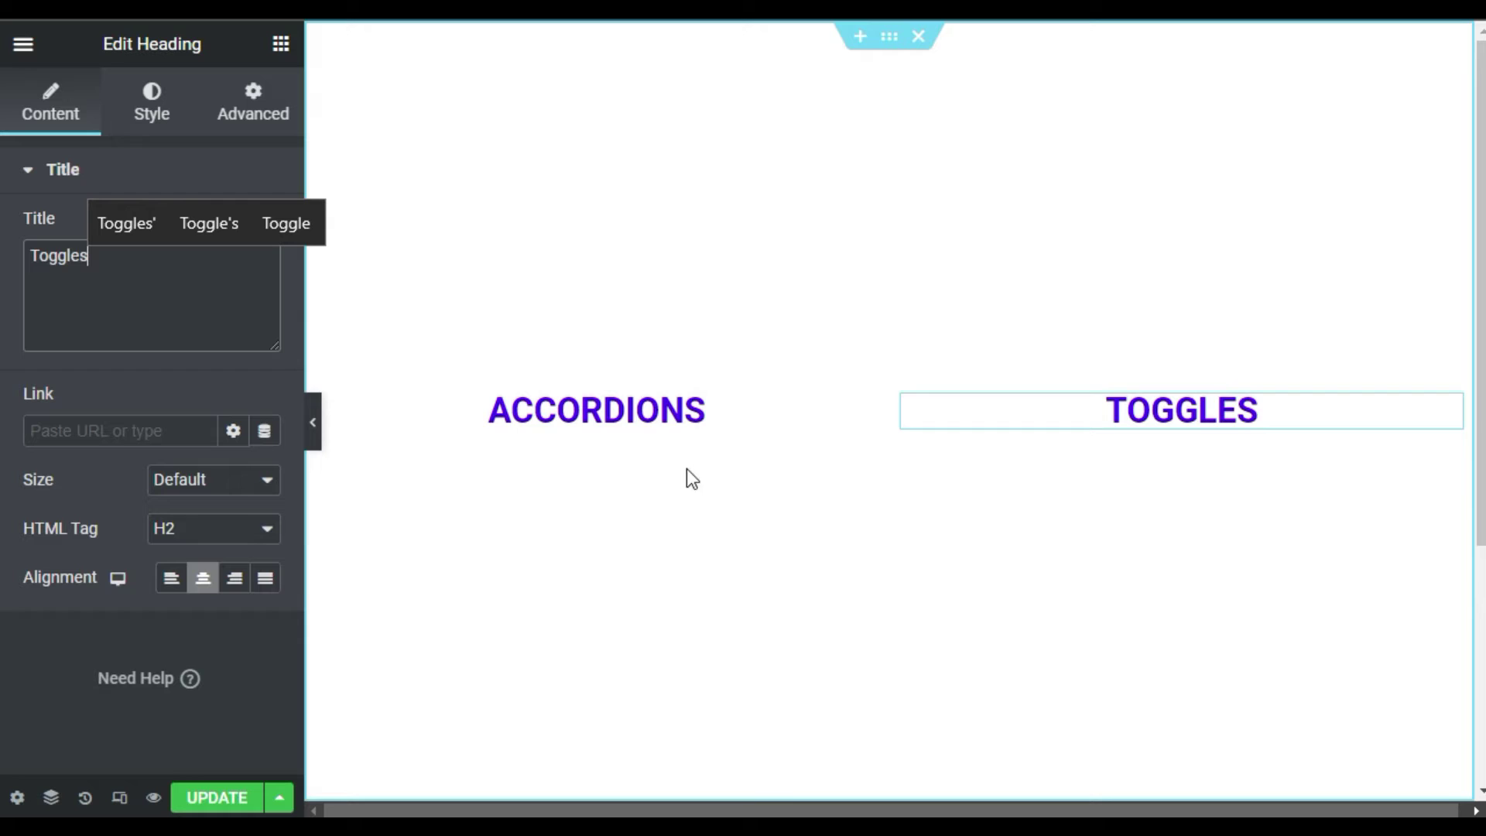
- Add an Accordion widget under the ACCORDIONS heading
left_click(330, 398)
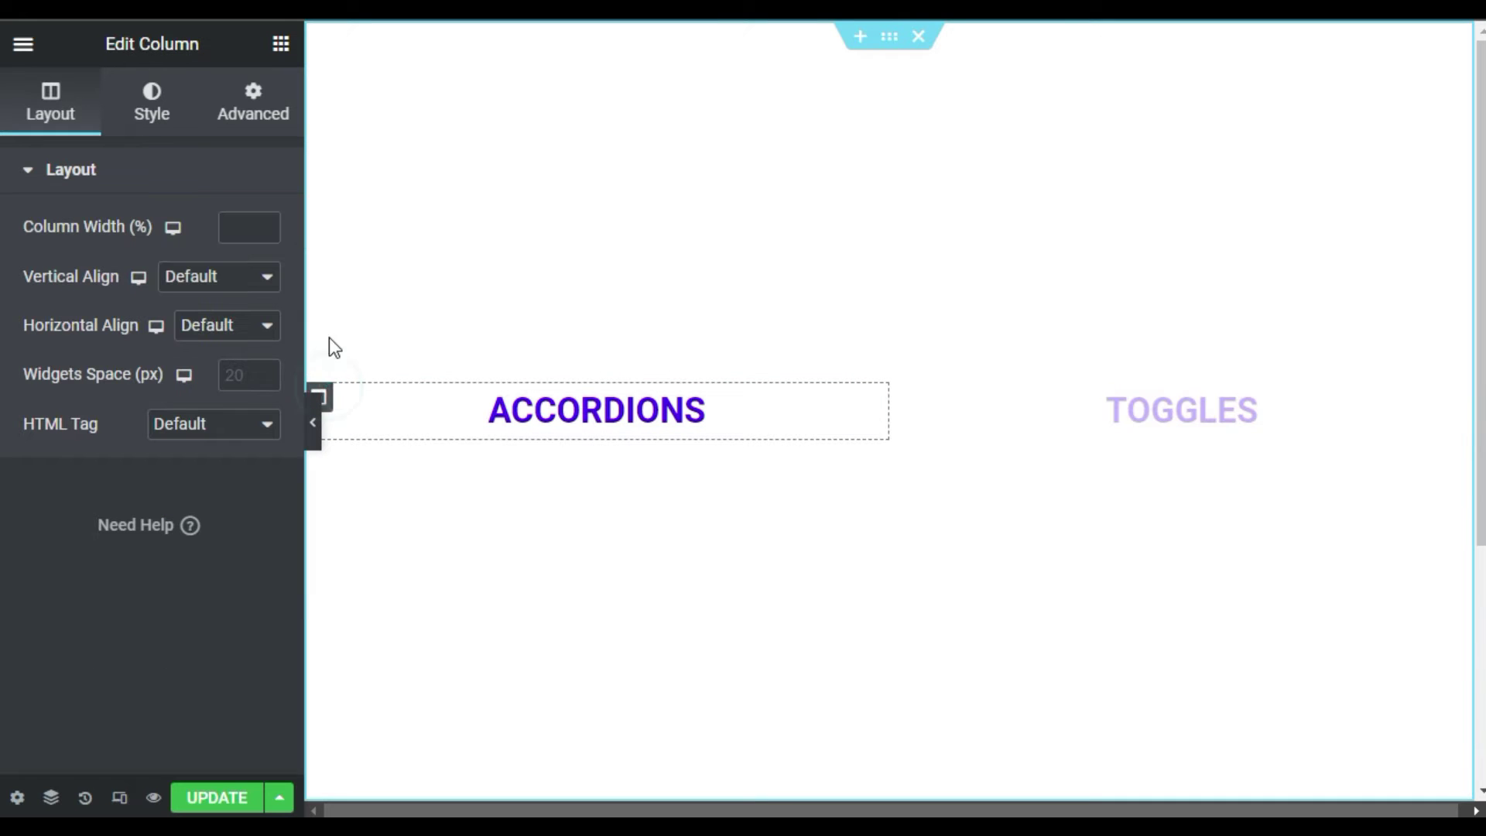
left_click(281, 45)
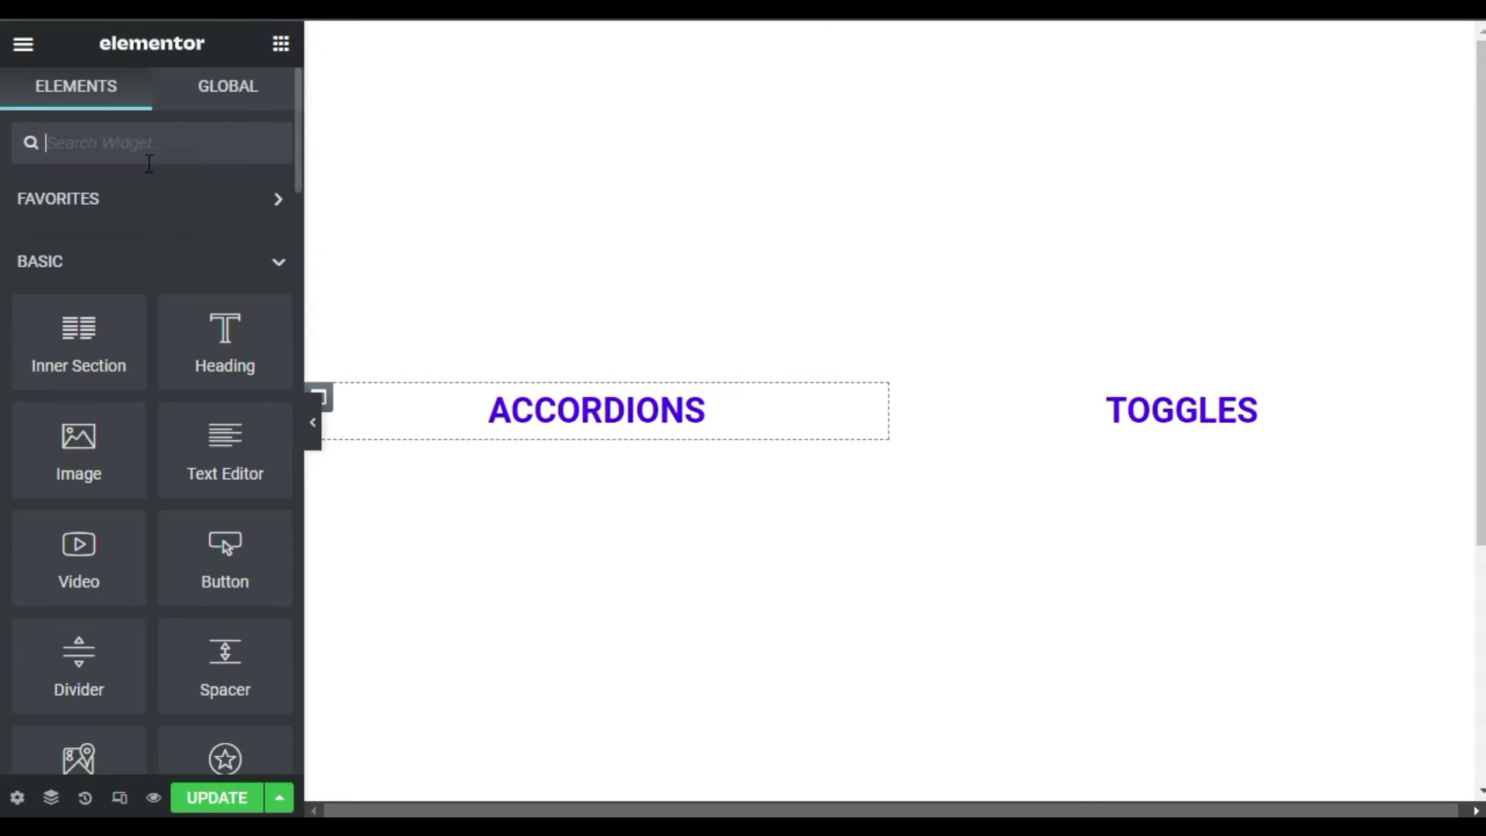
type("acco")
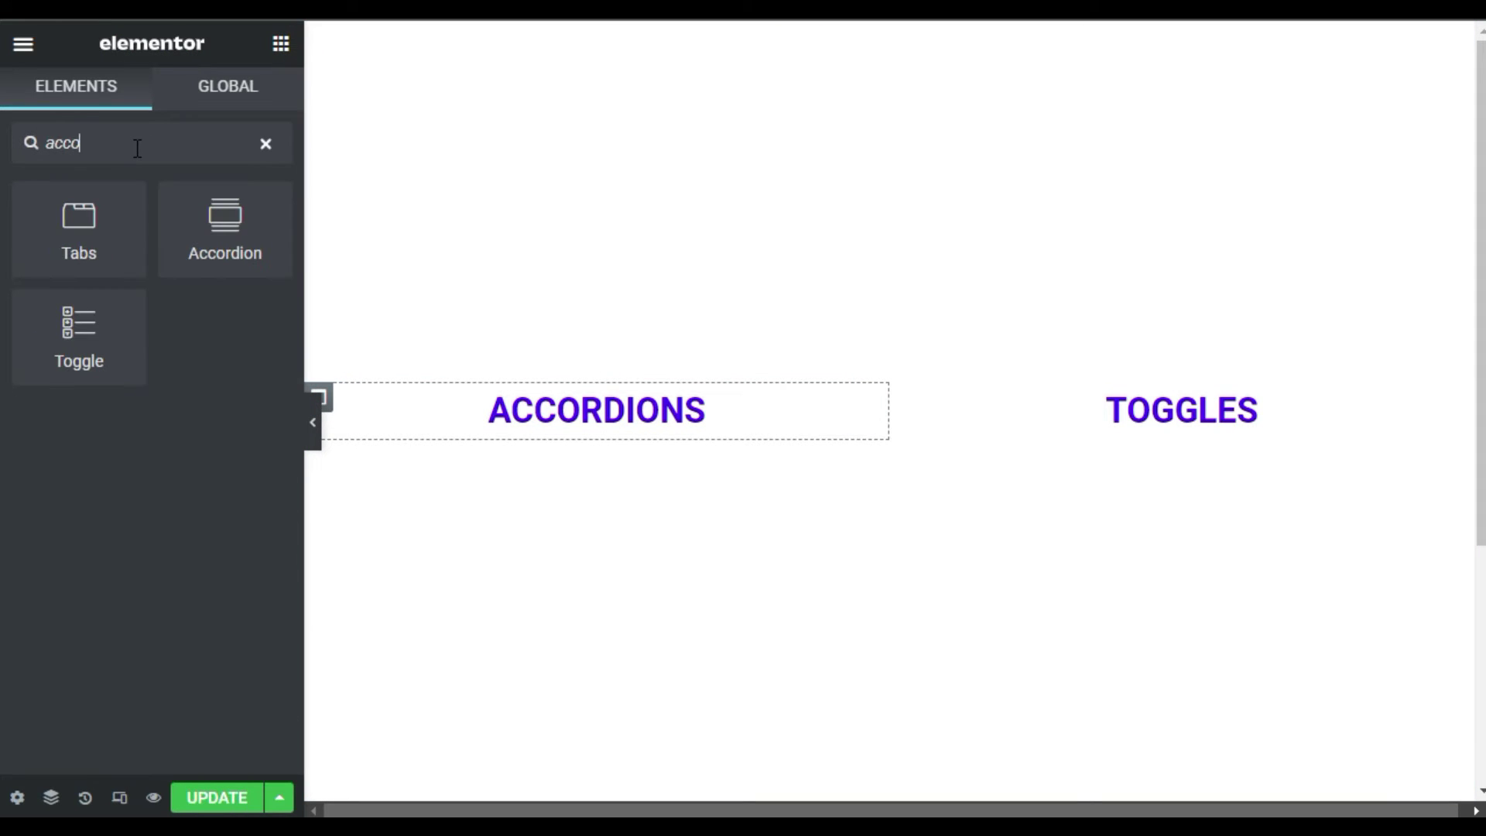
left_click_drag(180, 213, 657, 430)
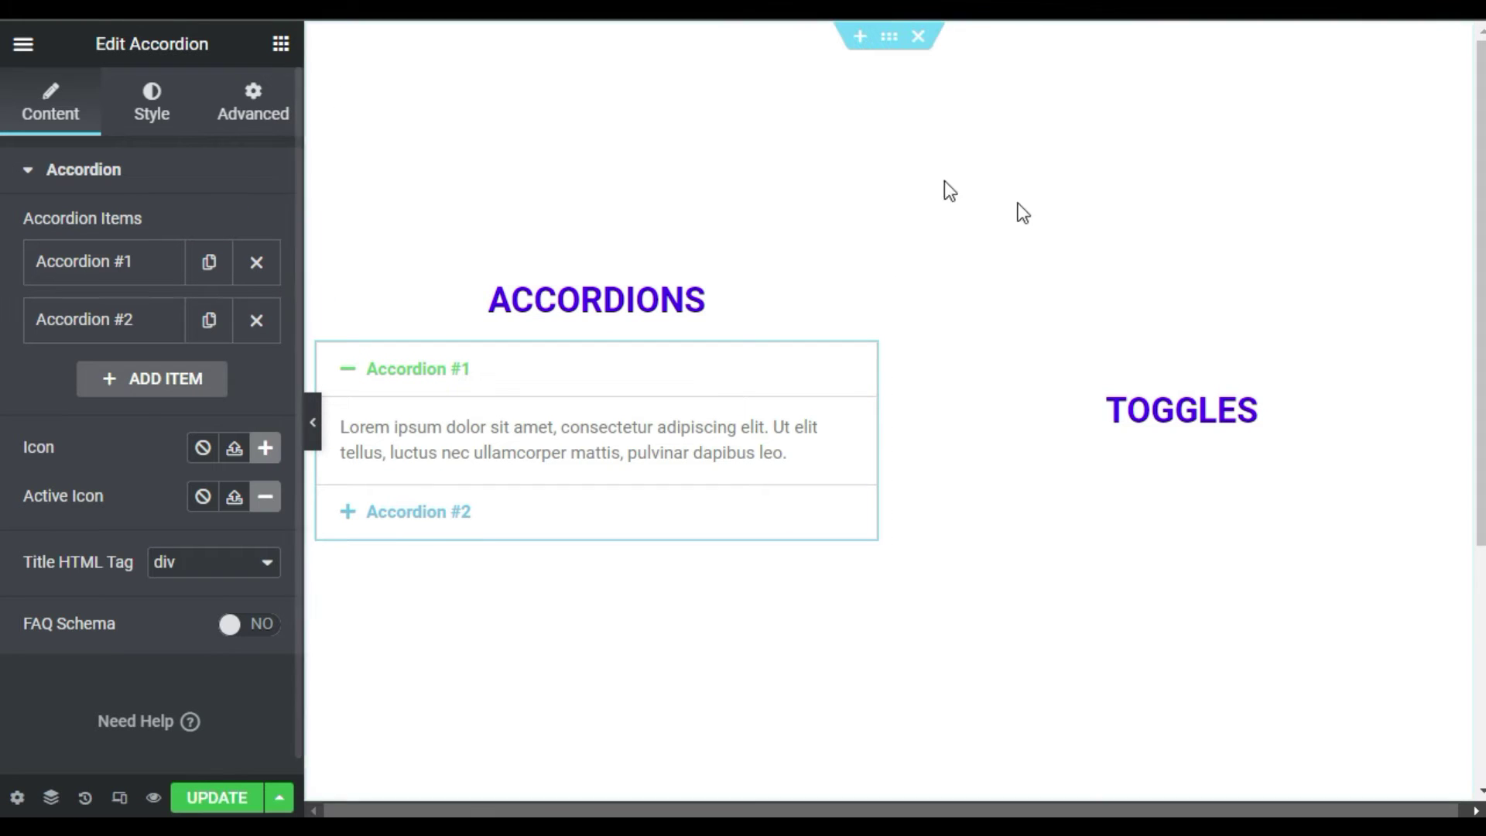
- Add a Toggle widget under the TOGGLES heading
left_click(280, 43)
left_click(132, 139)
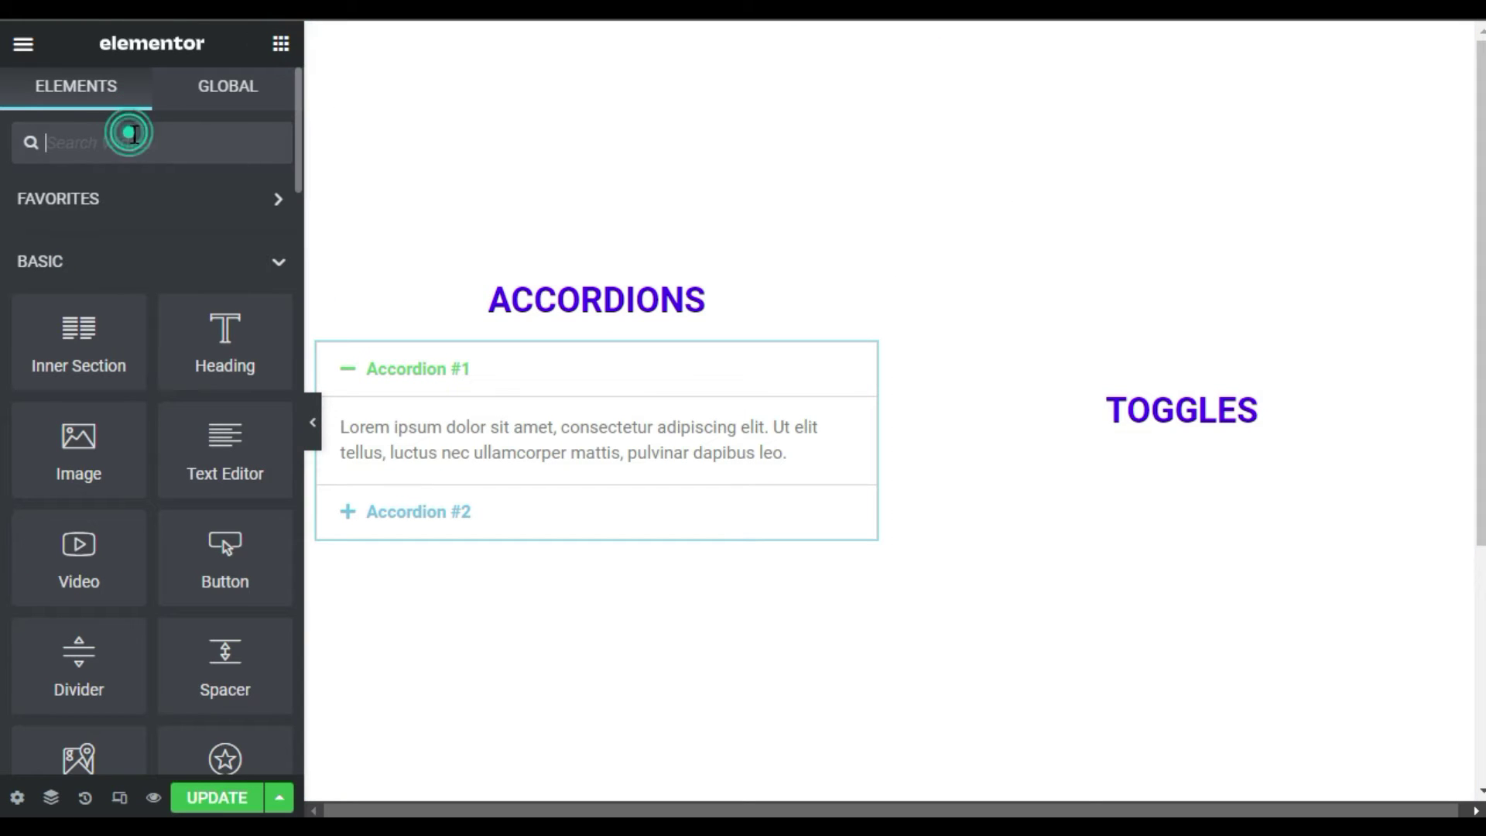
type("to")
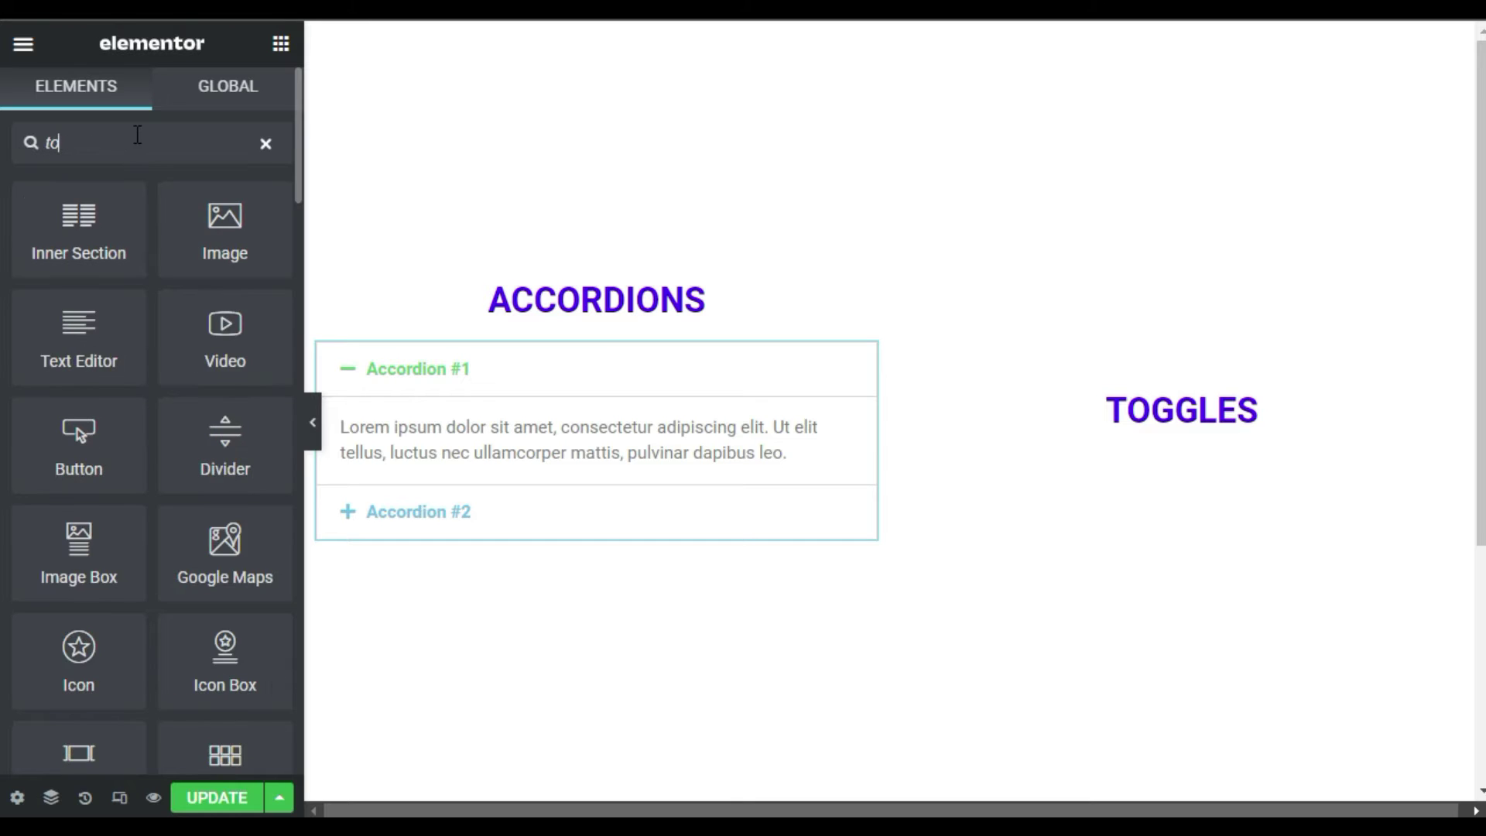
type("ggl")
left_click_drag(79, 333, 1210, 410)
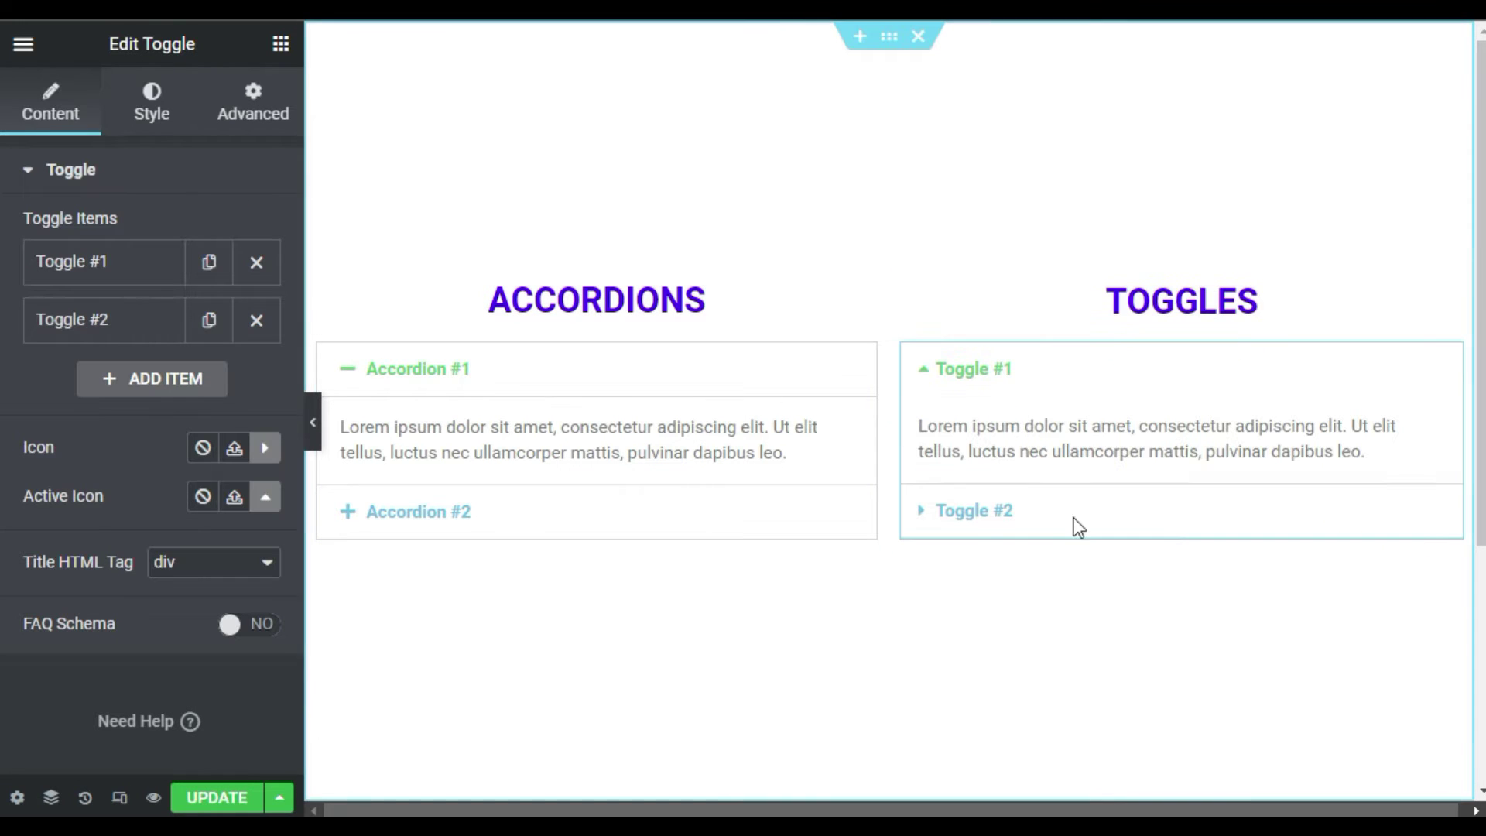
- Test the toggle list by expanding and collapsing Toggle #1 and #2
left_click(959, 513)
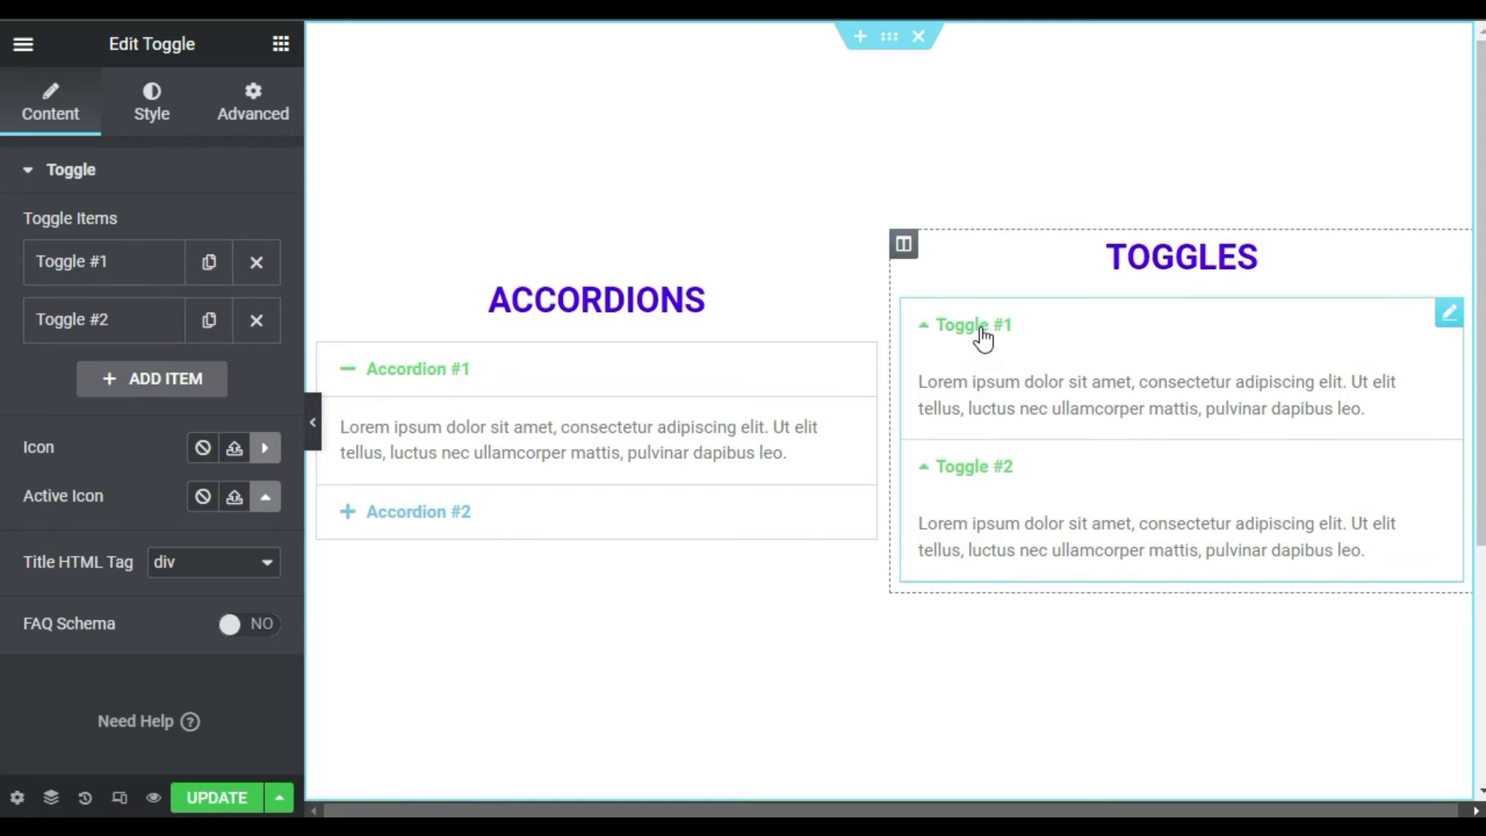
left_click(978, 332)
left_click(963, 452)
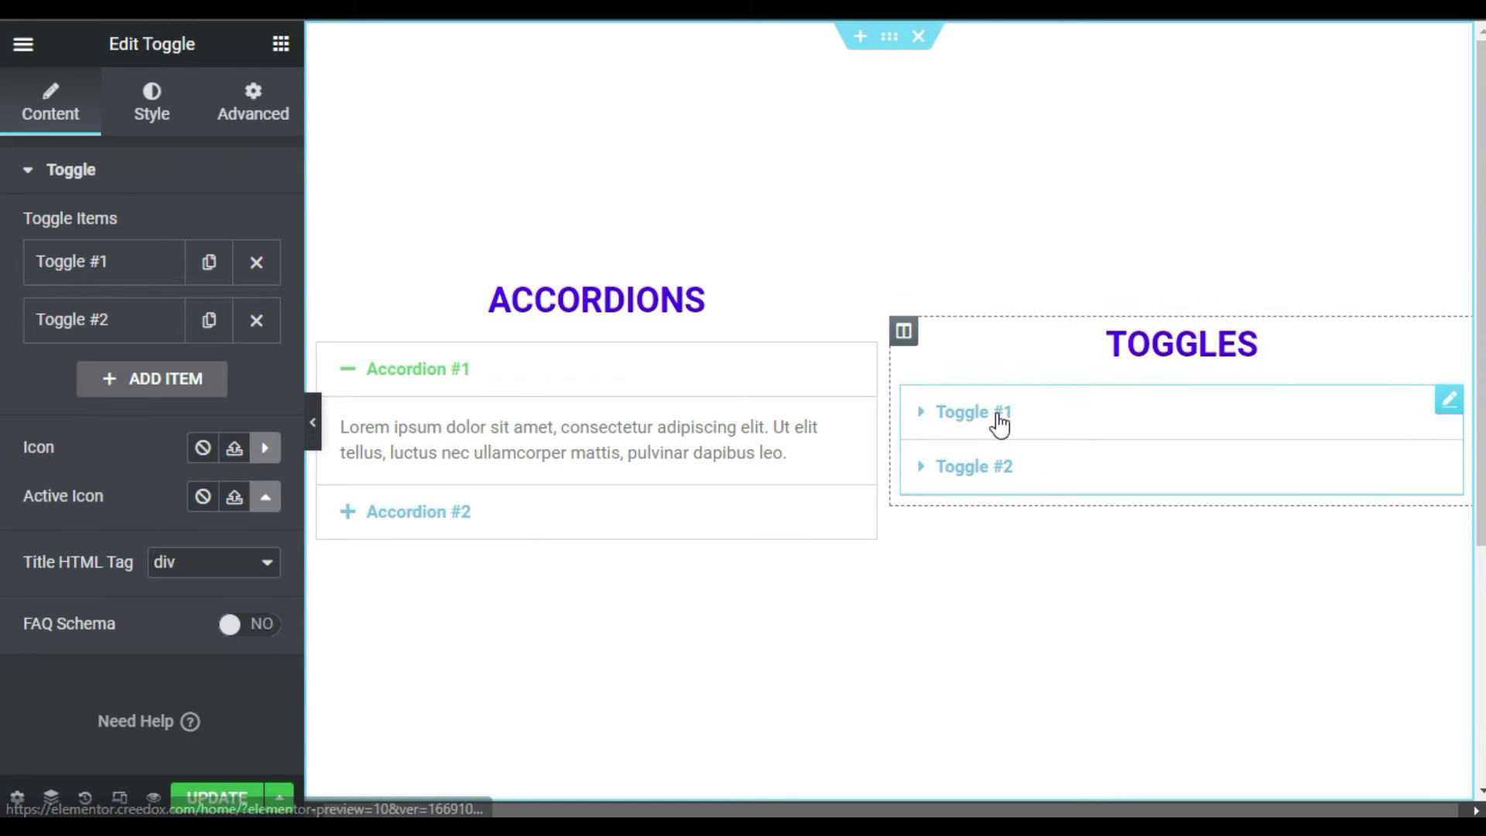
left_click(999, 418)
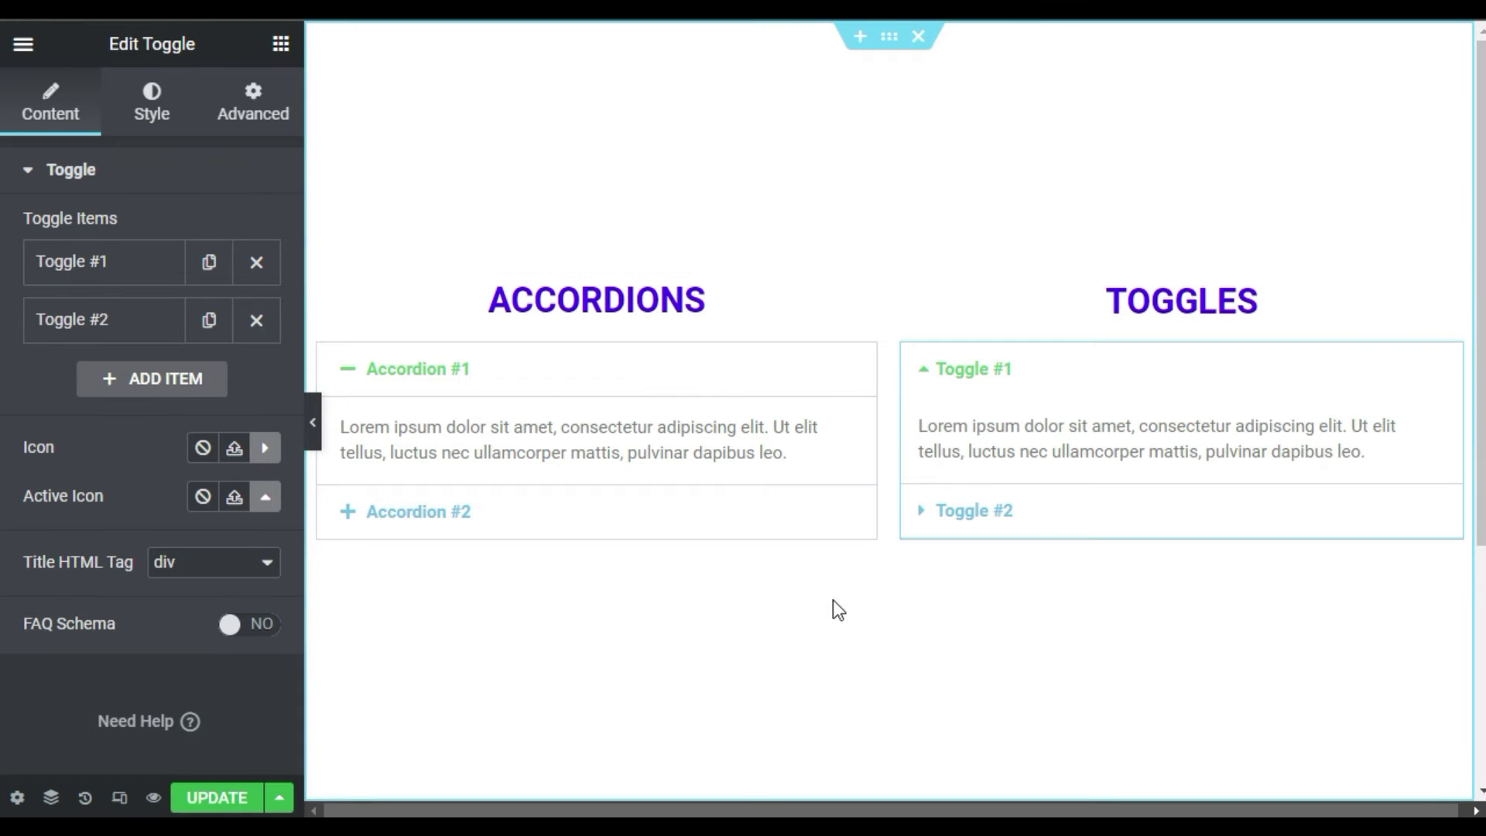
left_click(1035, 375)
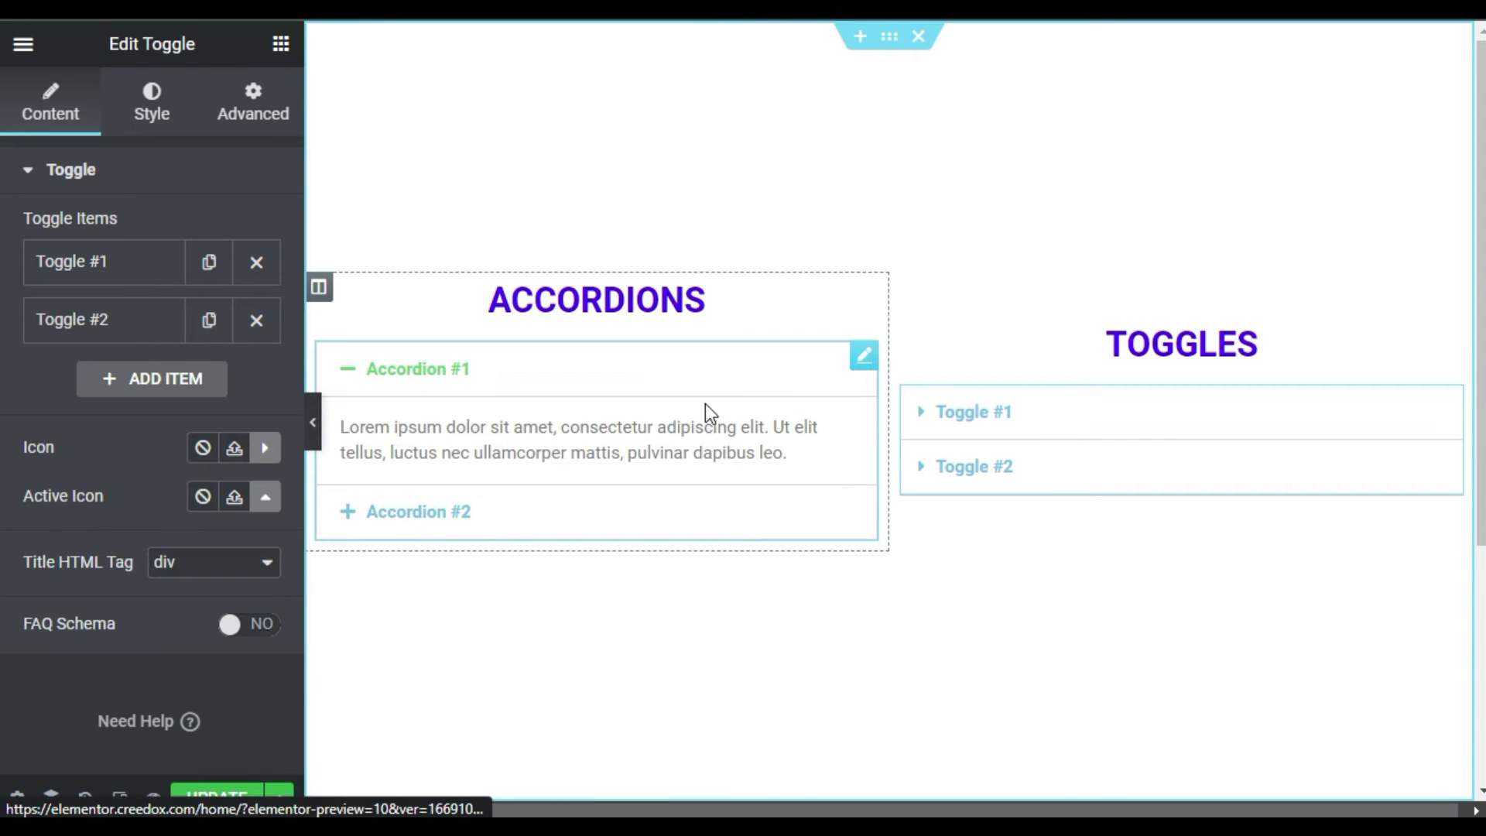
- Test the accordion by switching between Accordion #2 and #1
left_click(388, 515)
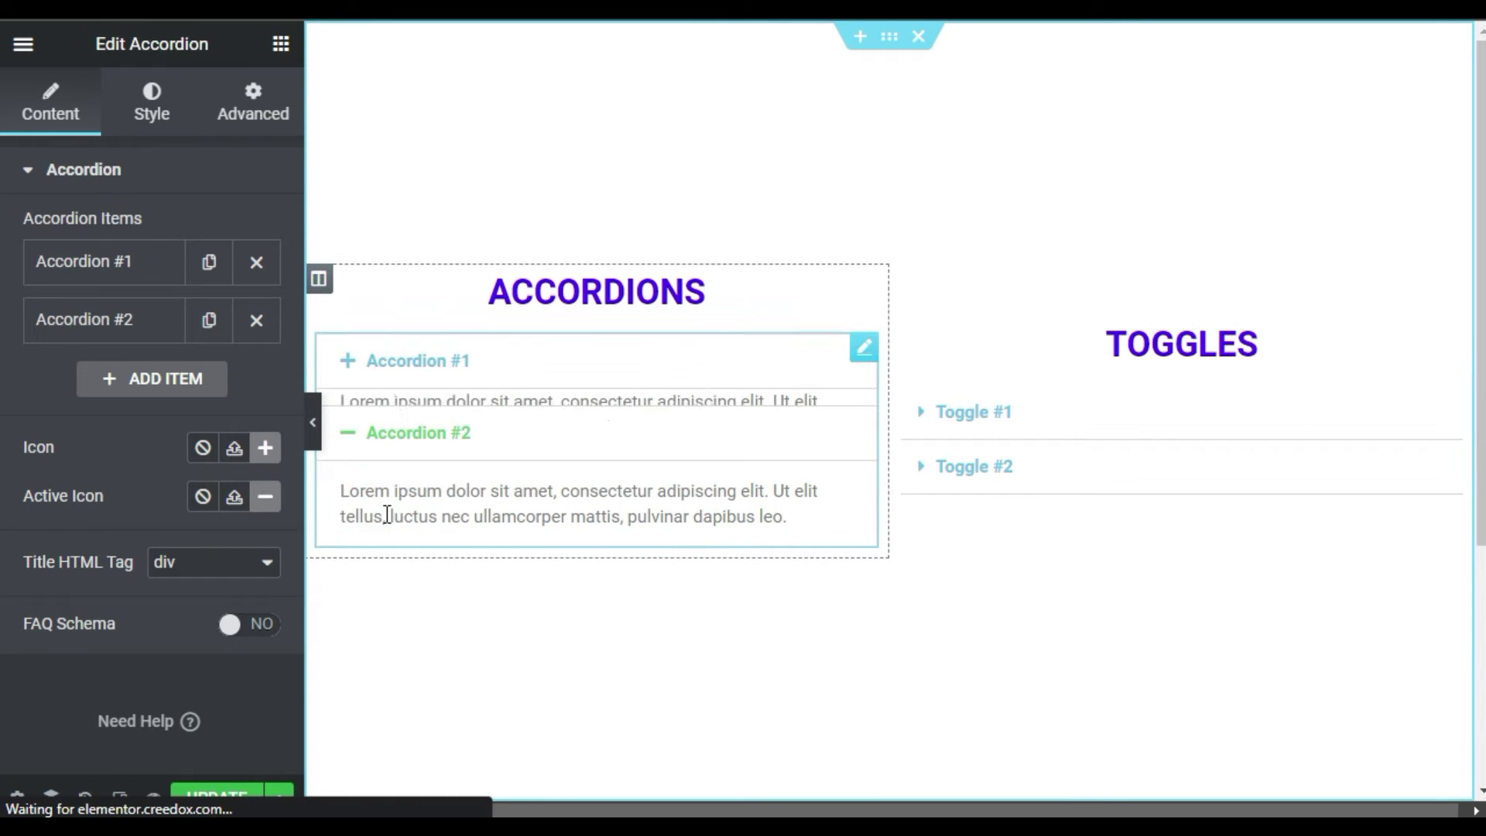
left_click(442, 421)
left_click(472, 418)
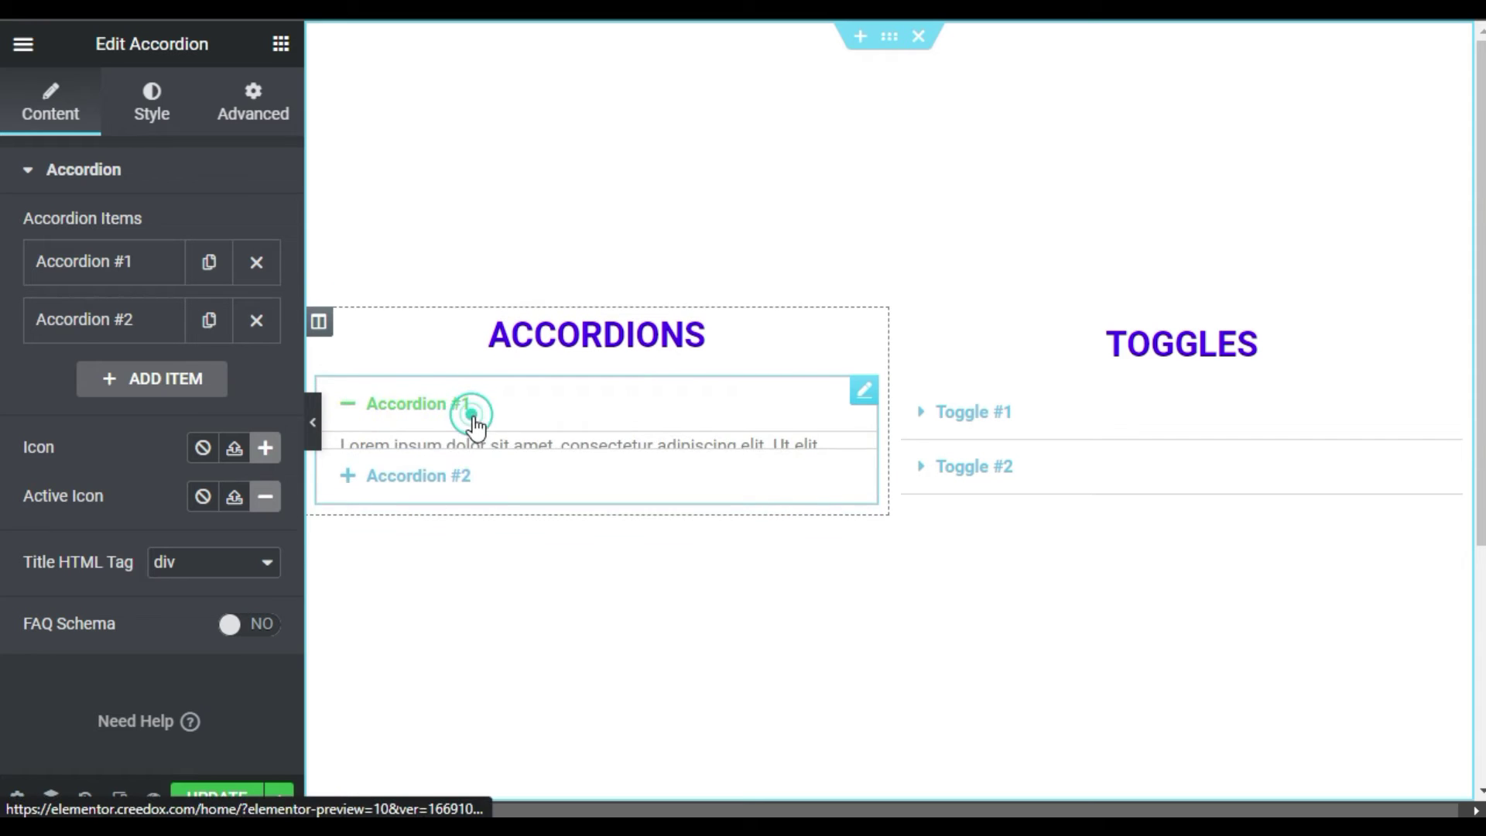
- Add a third and fourth item to the accordion
left_click(198, 380)
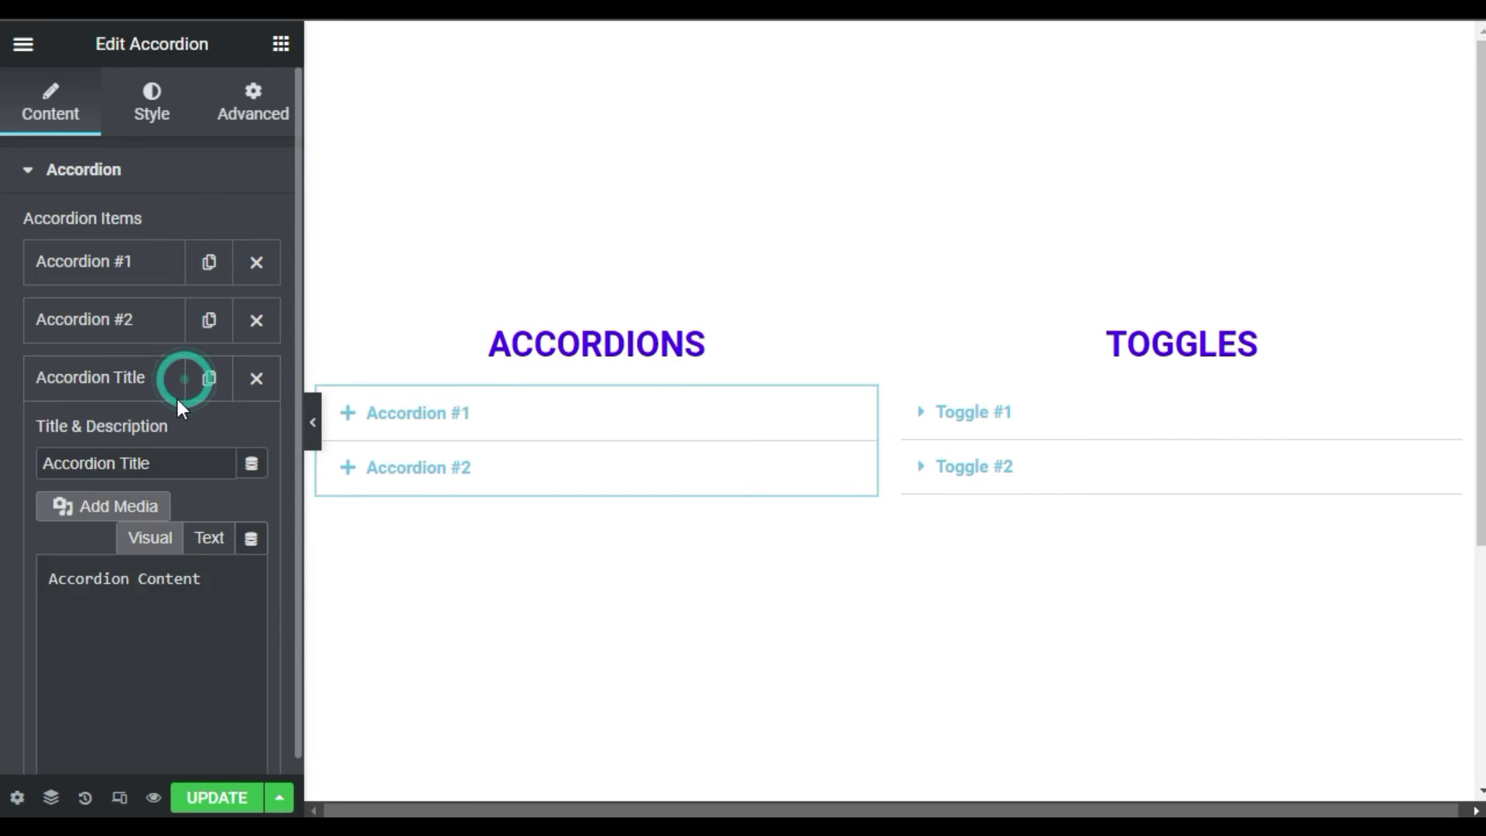
left_click(128, 379)
left_click(152, 436)
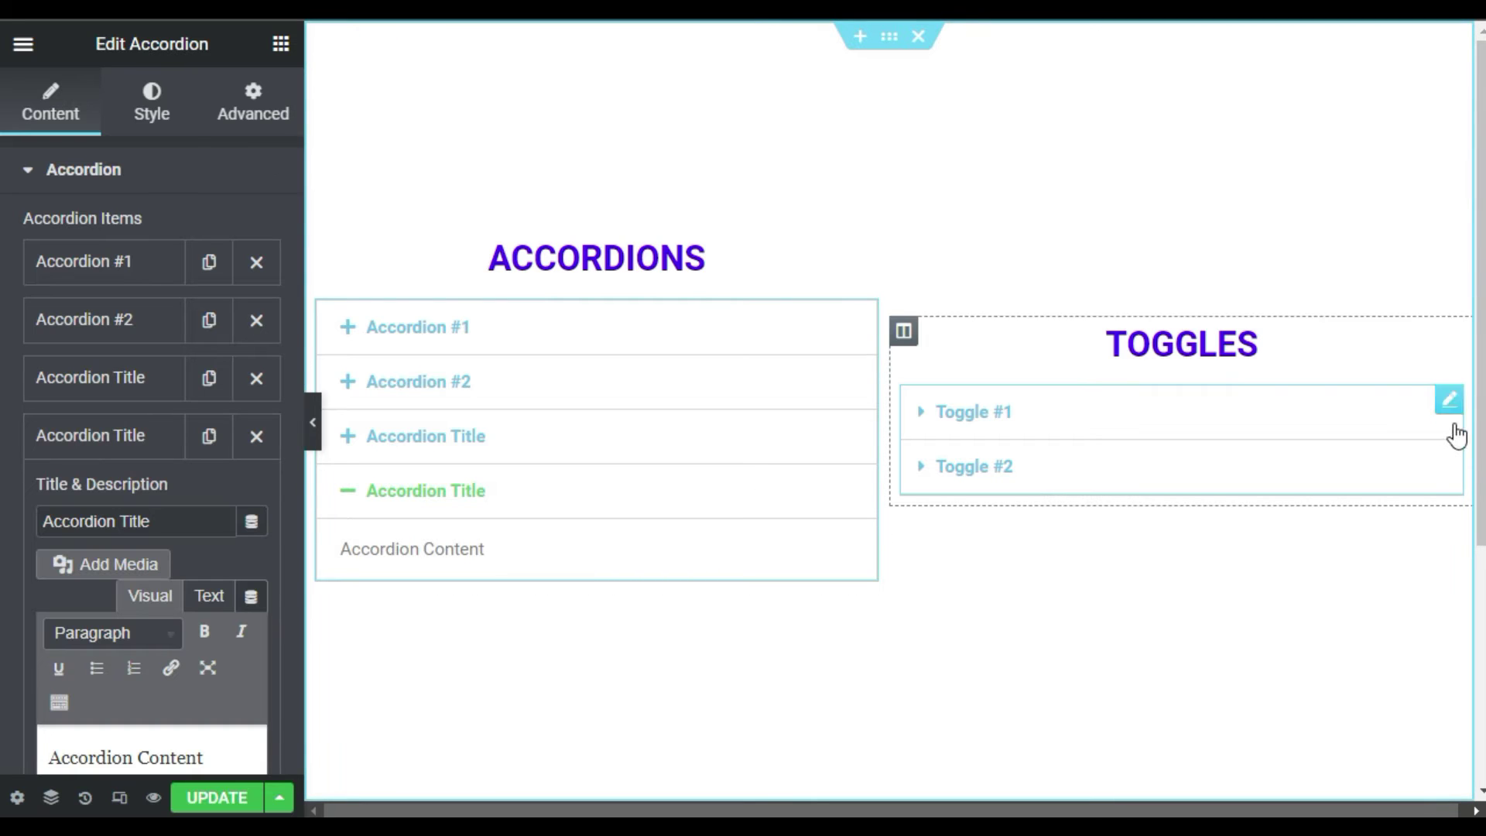
- Add a third and fourth item to the Toggle widget
left_click(1448, 400)
left_click(155, 373)
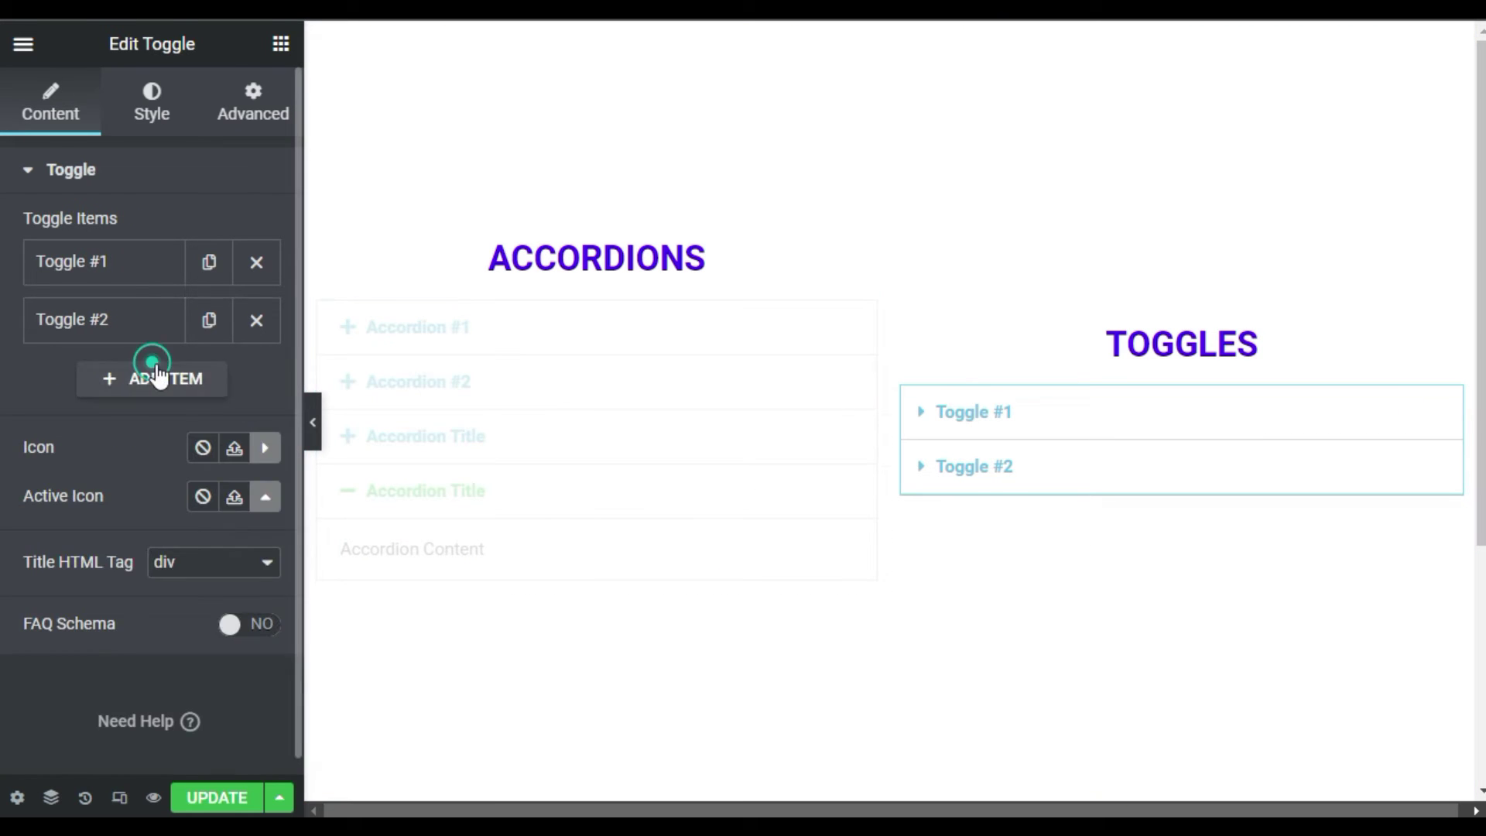
left_click(126, 375)
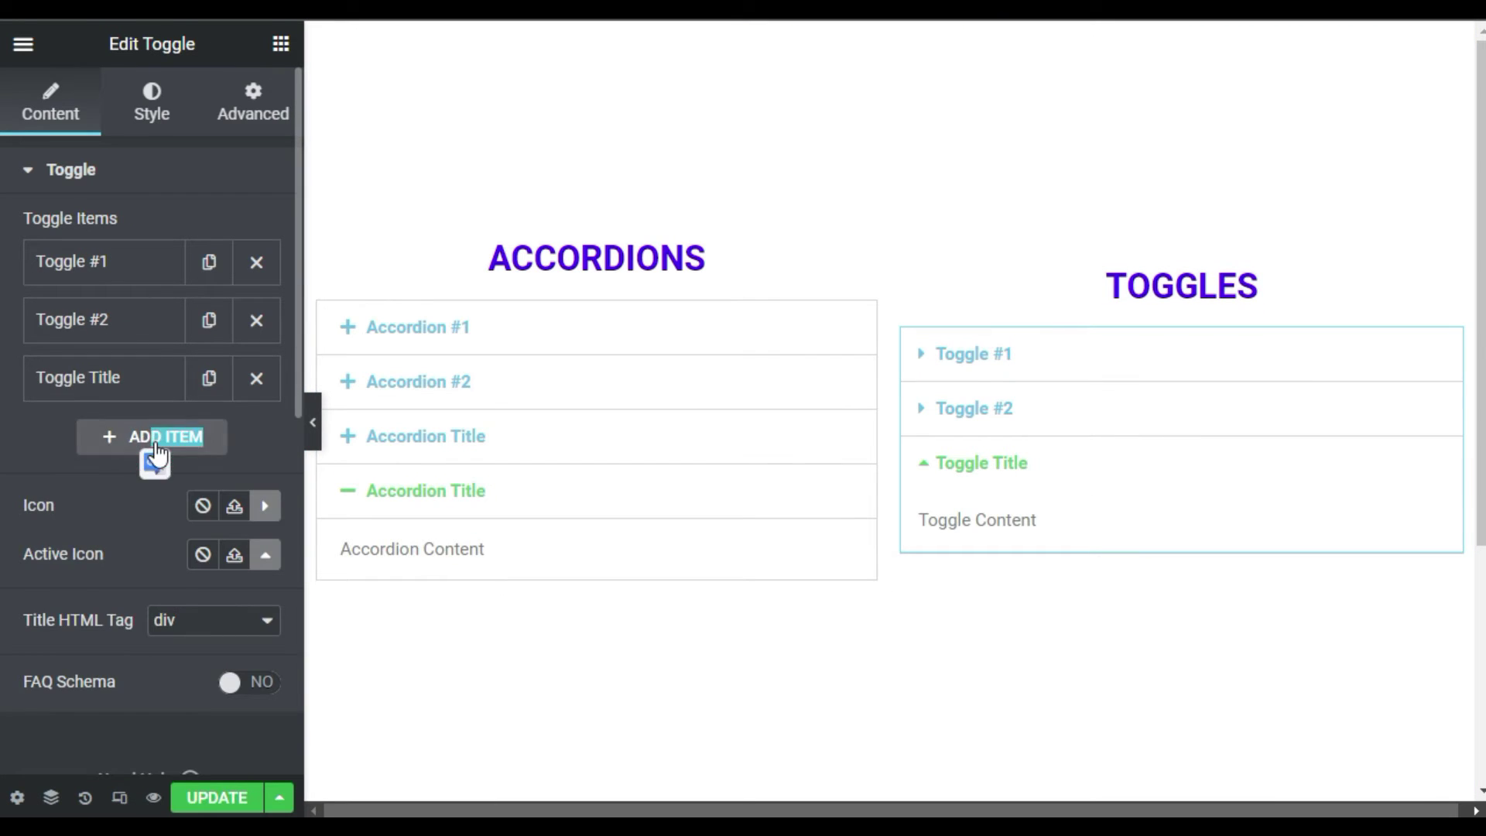
left_click(154, 452)
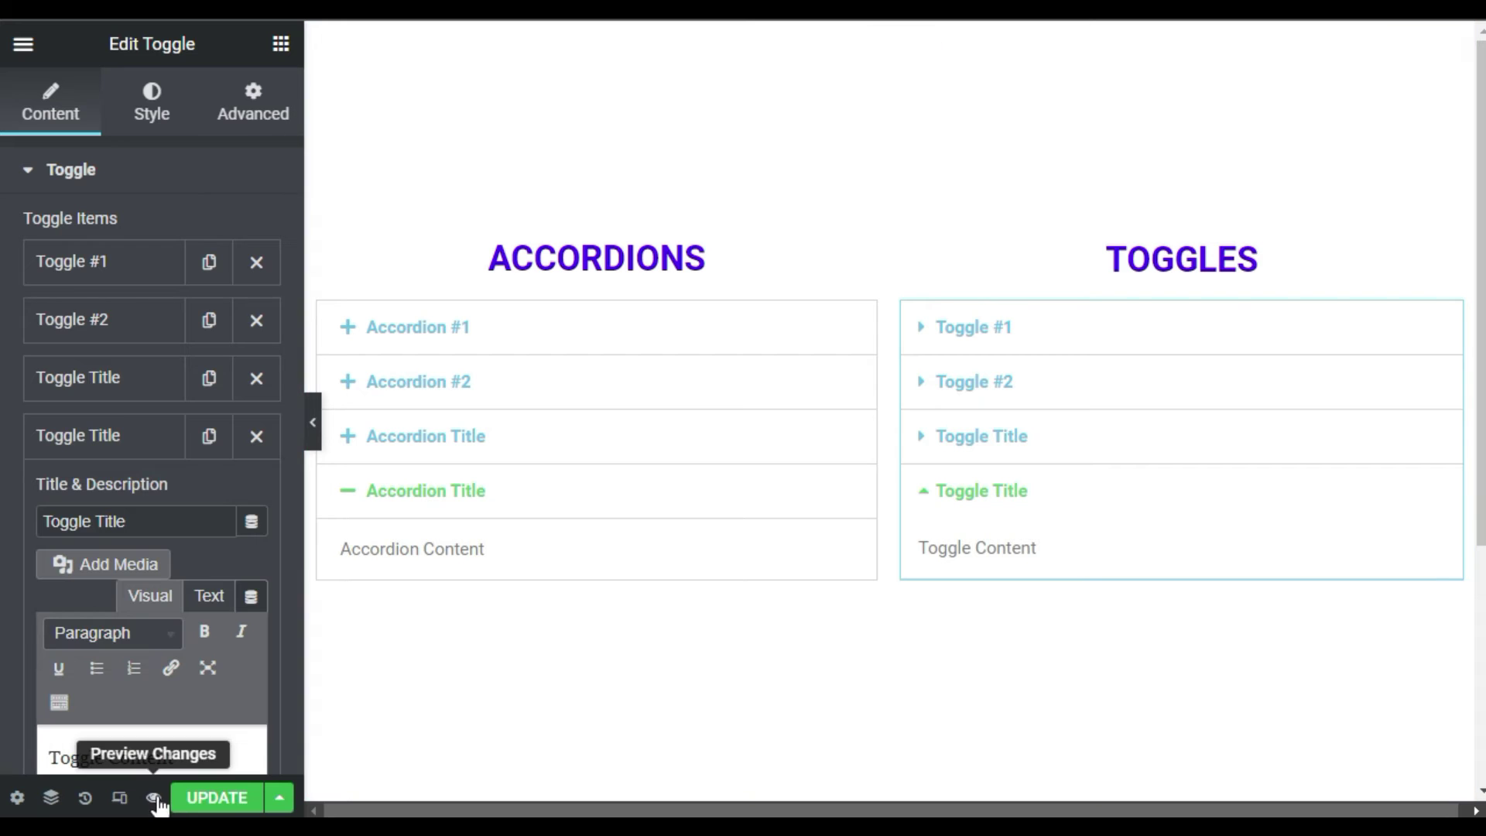
- Preview the page and expand then collapse Toggle #1
left_click(155, 797)
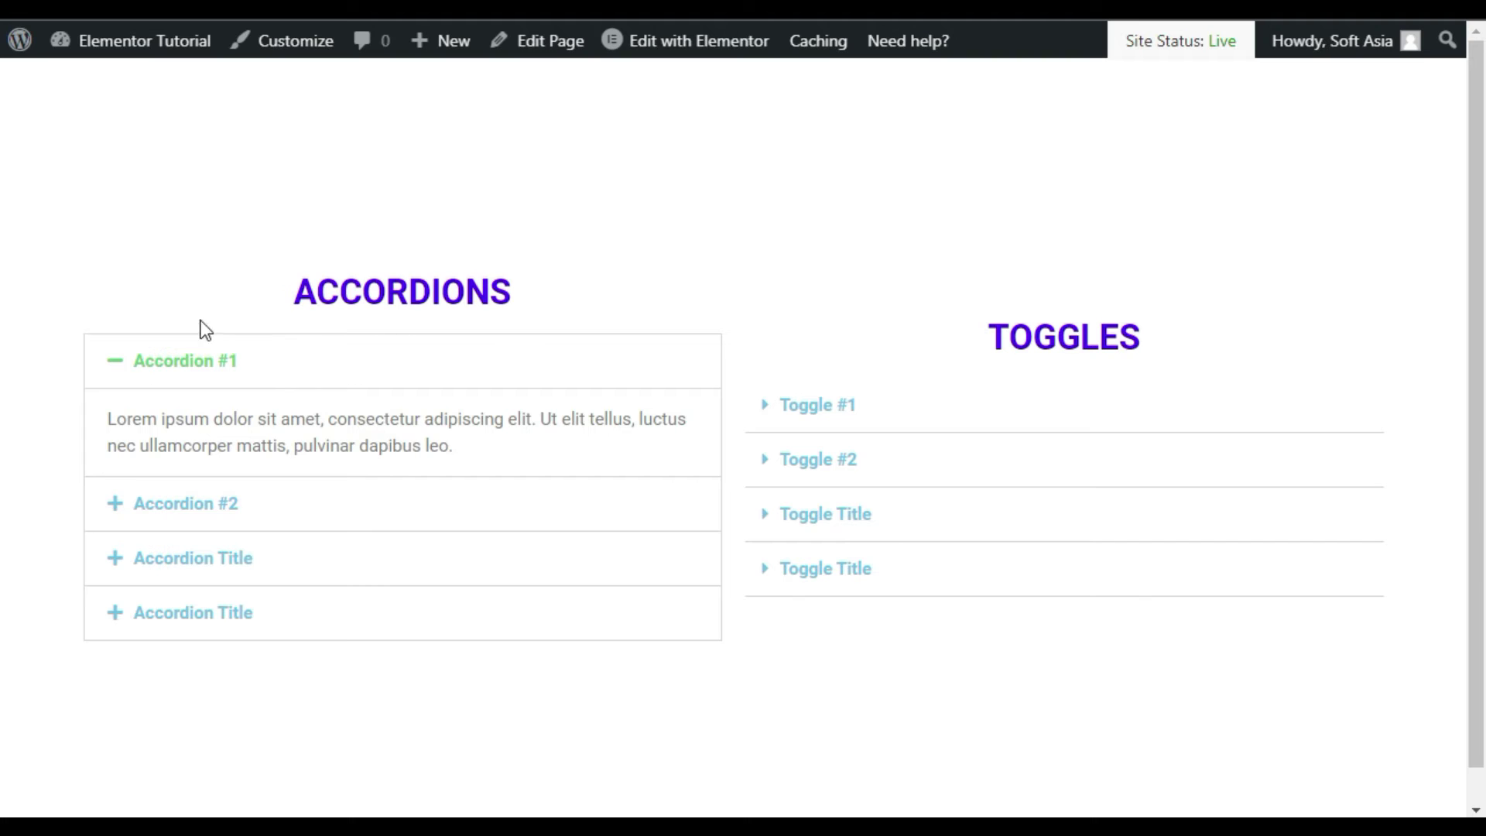
left_click_drag(104, 422, 405, 467)
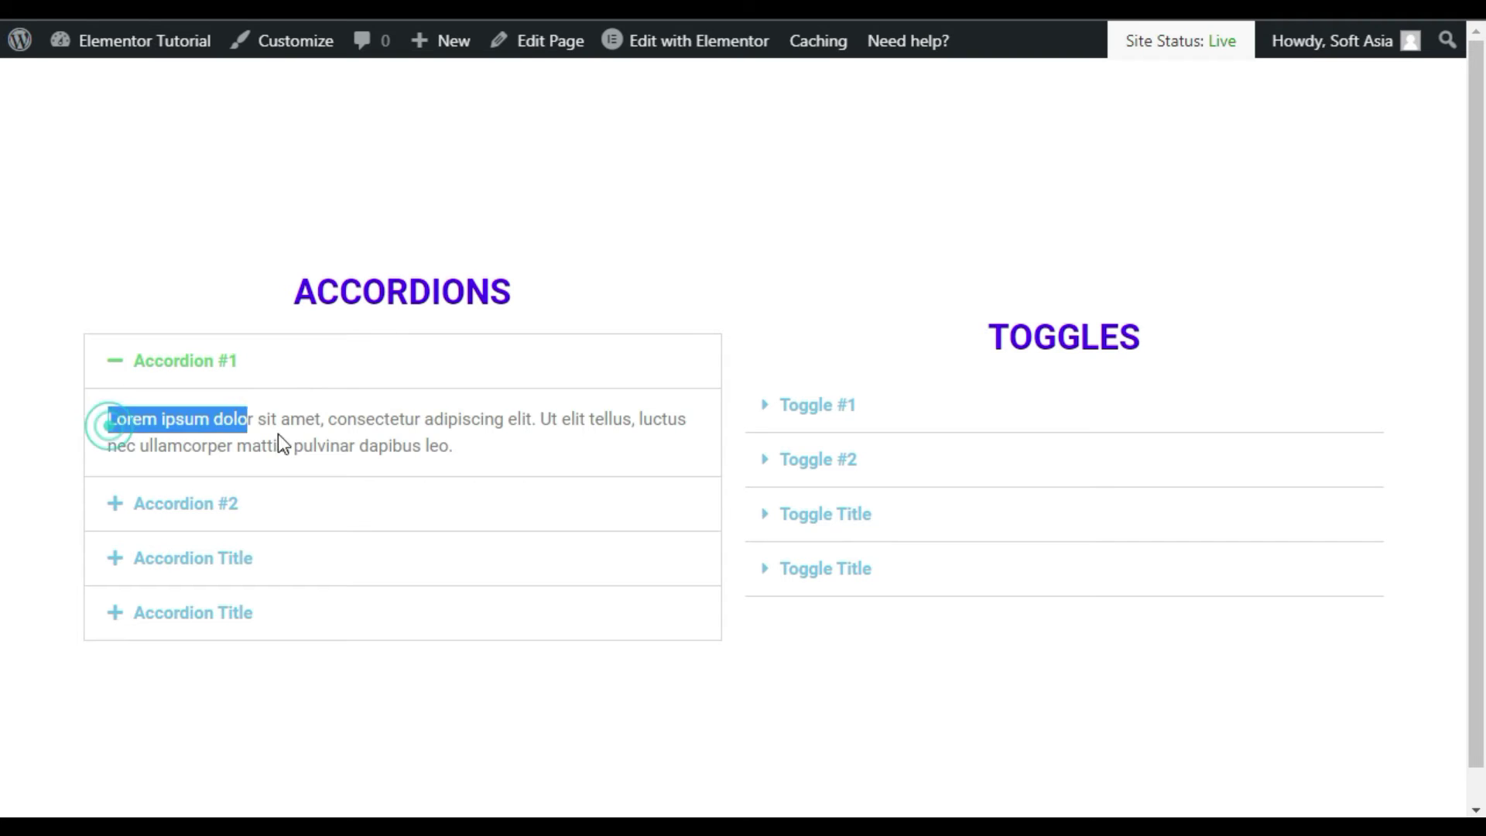
left_click(547, 451)
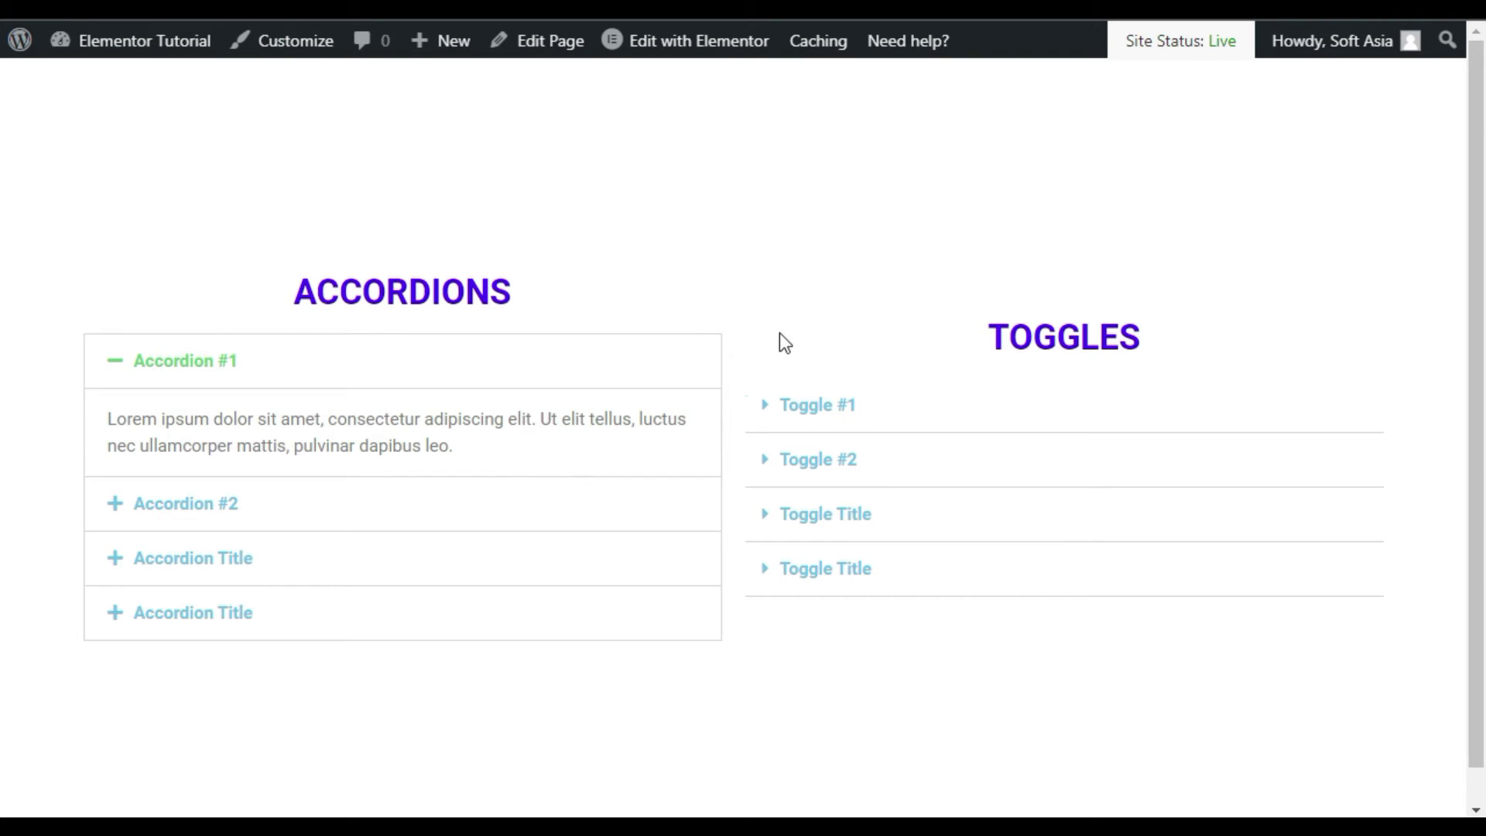
left_click(854, 408)
left_click(864, 357)
- Cycle through all four accordion items in the preview, then close Accordion #1
left_click(320, 505)
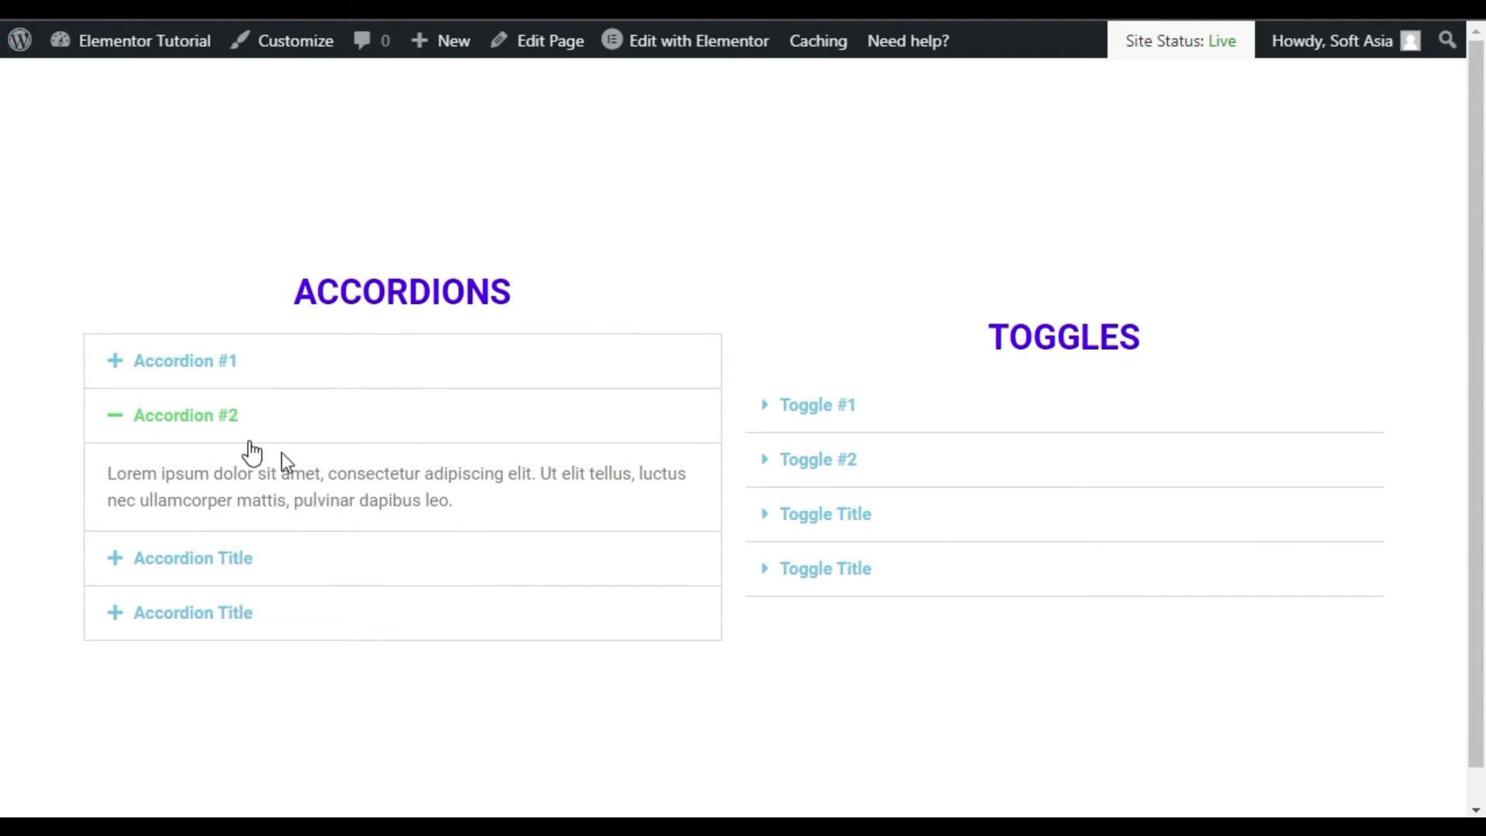
left_click(238, 364)
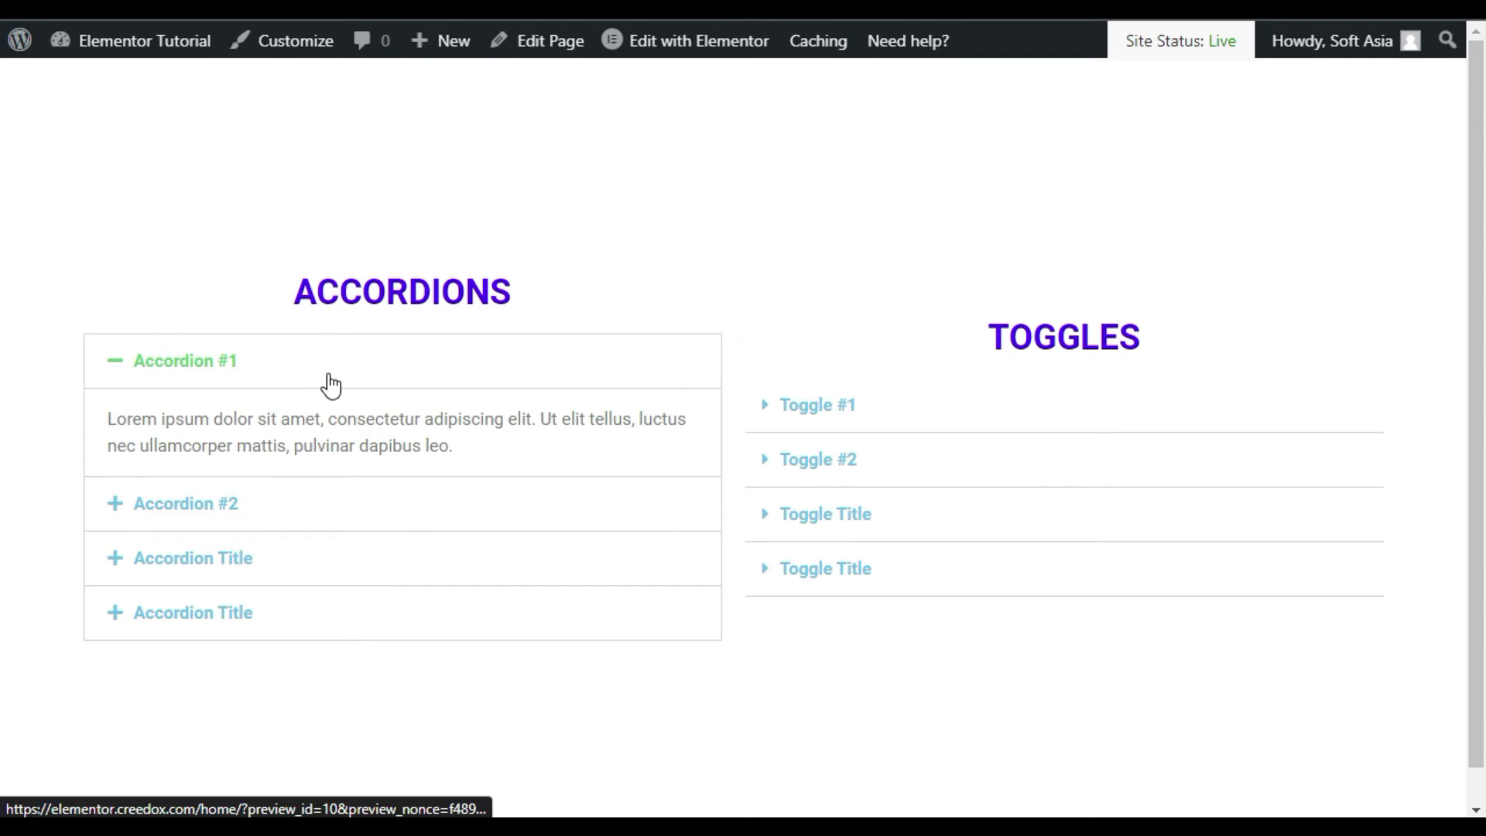
left_click(265, 505)
left_click(276, 557)
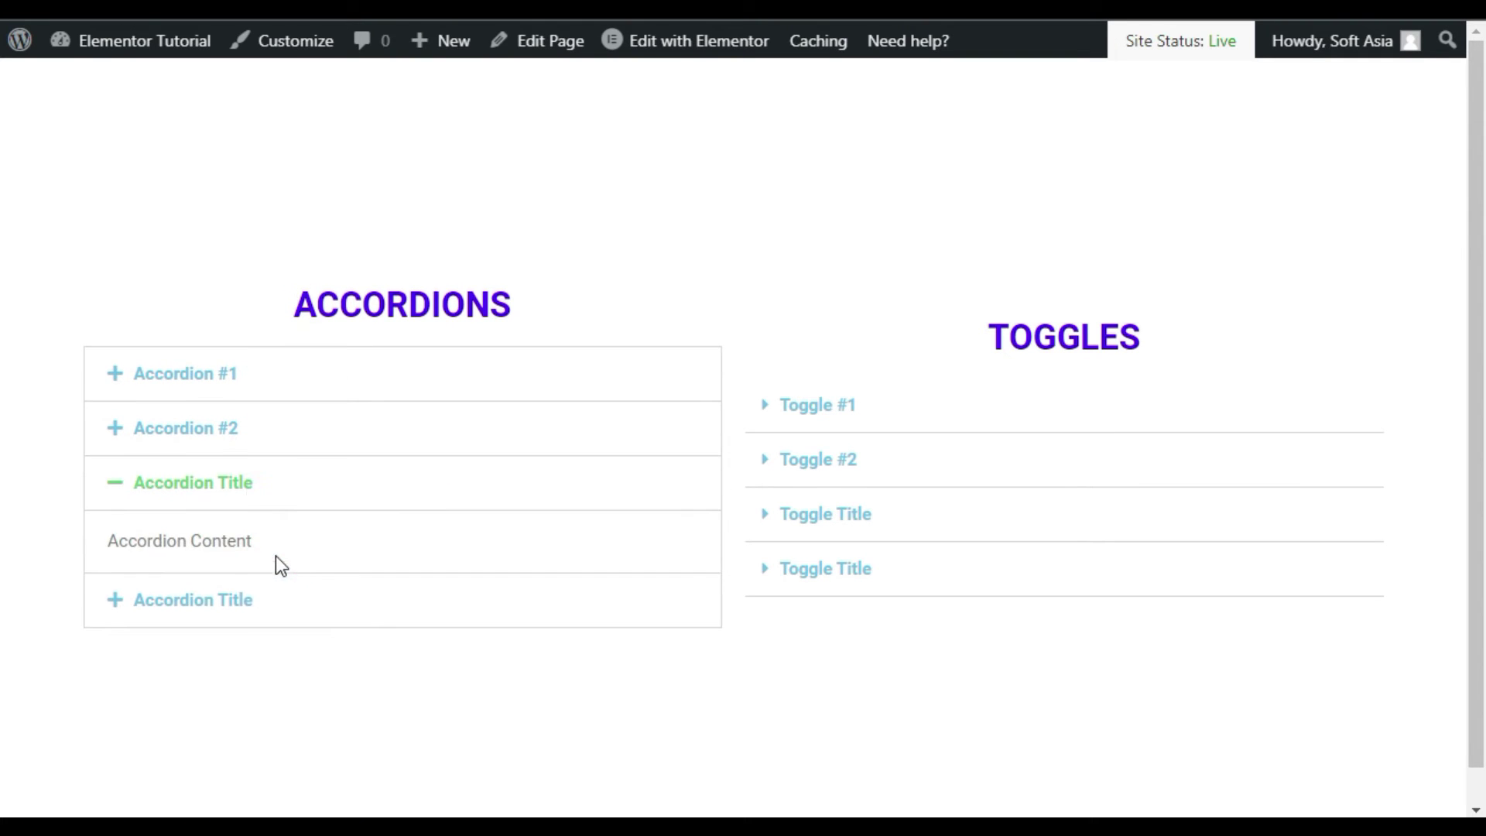
left_click(276, 597)
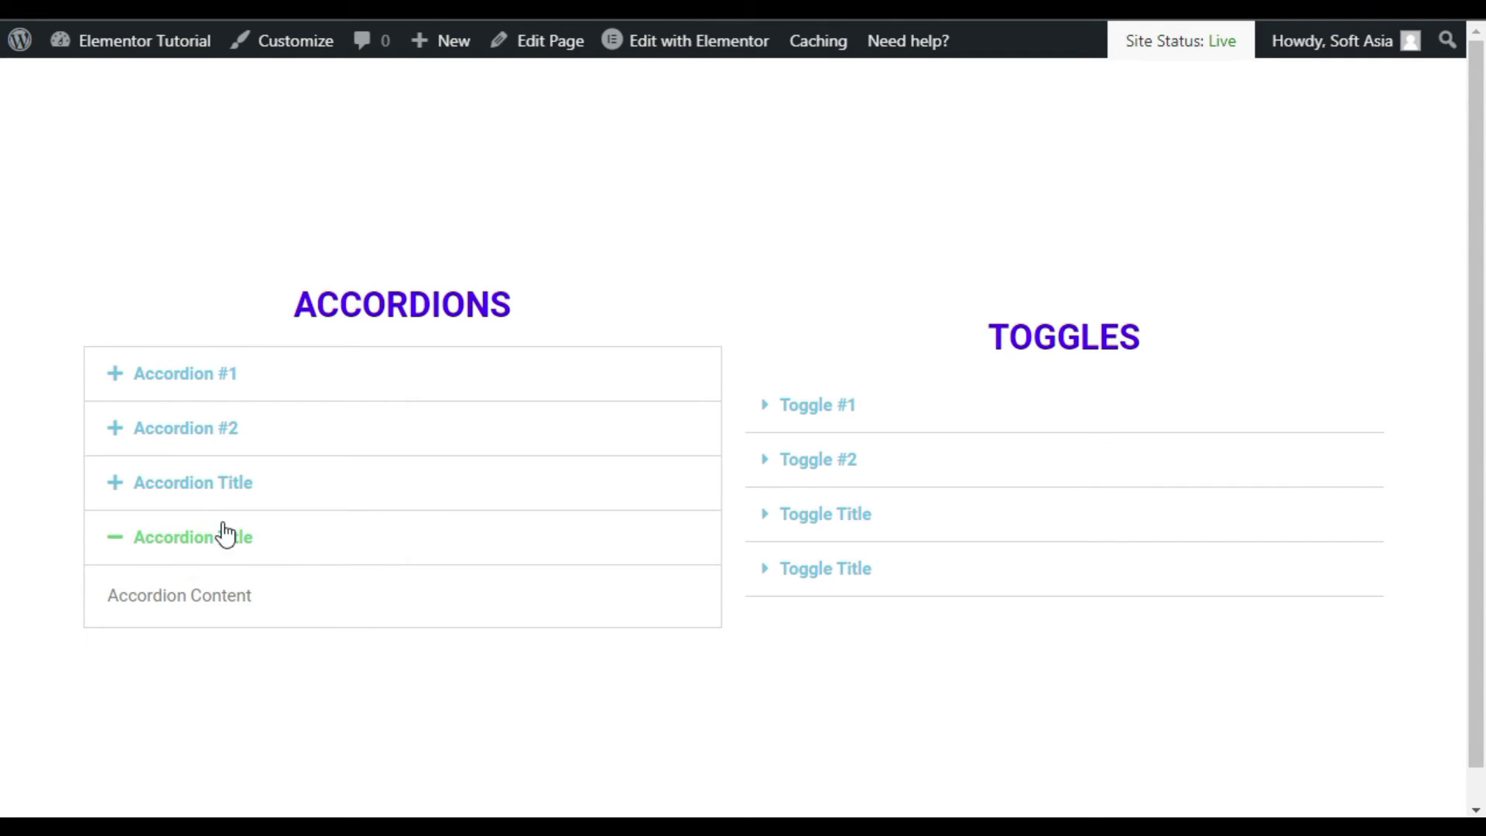
left_click(234, 484)
left_click(249, 425)
left_click(269, 358)
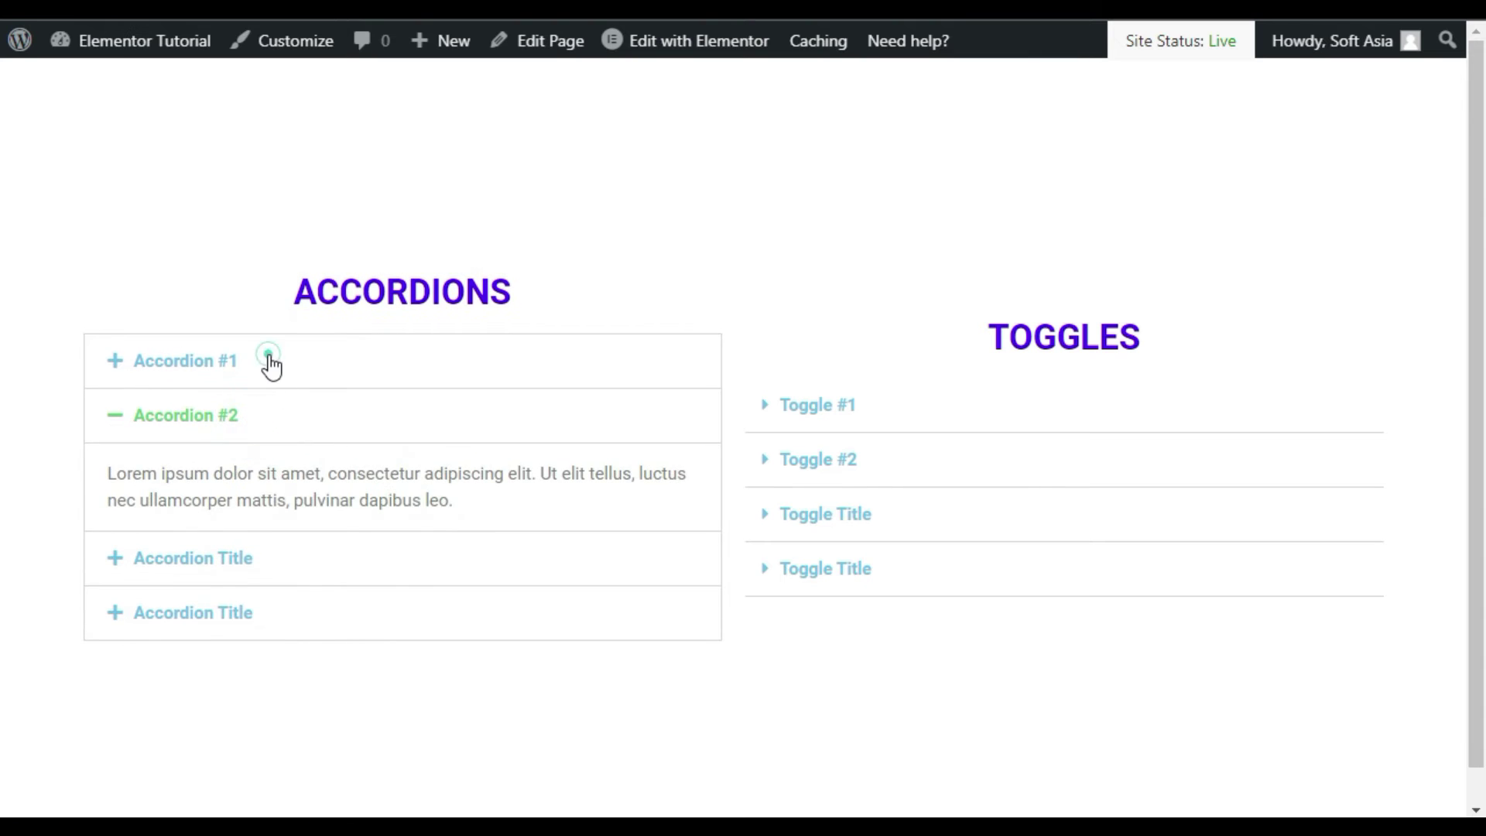
left_click(412, 360)
- Expand all four toggle items together in the preview, then collapse them
left_click(929, 404)
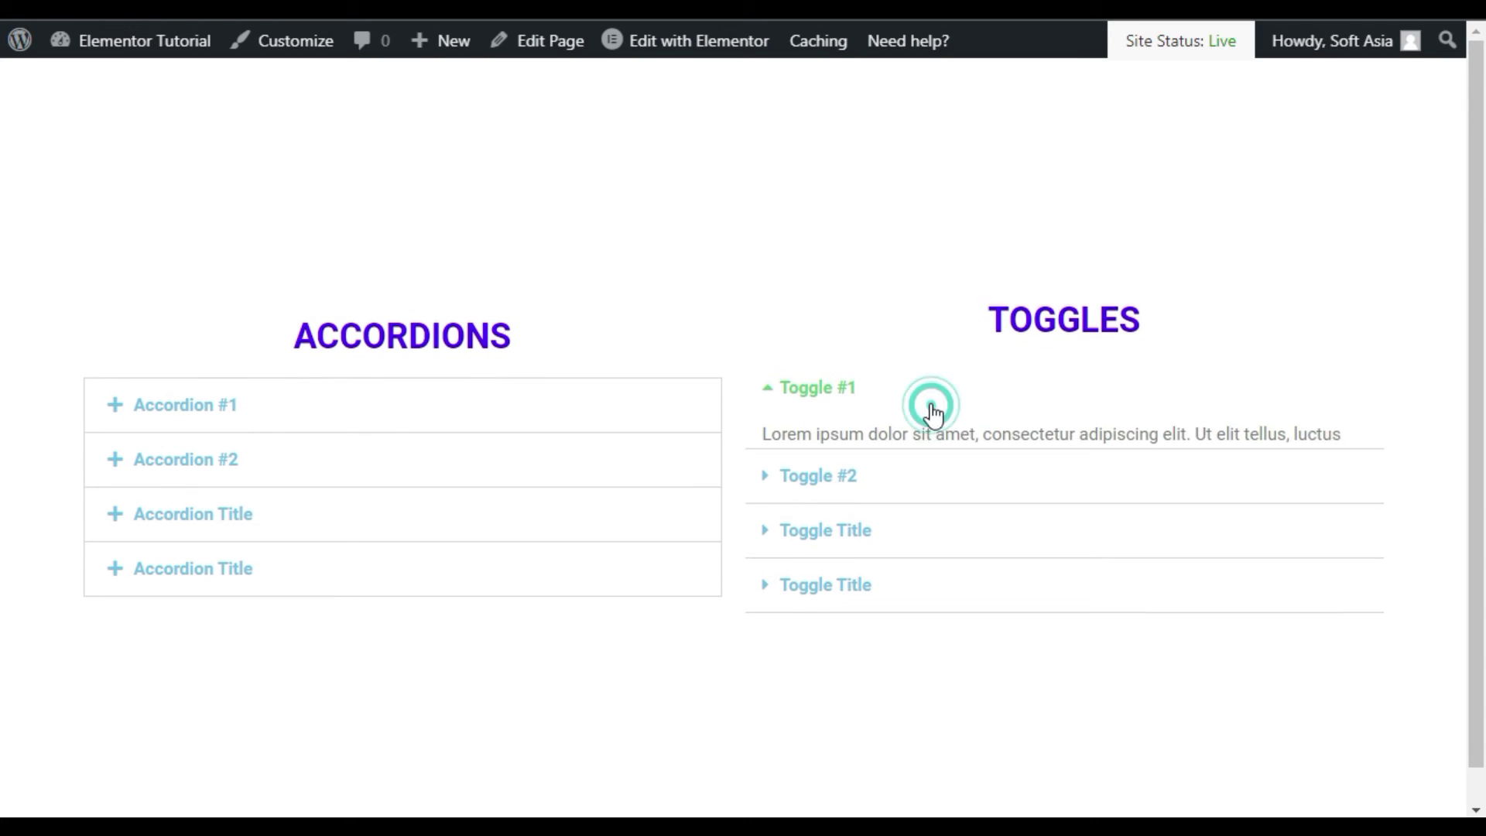
left_click(919, 497)
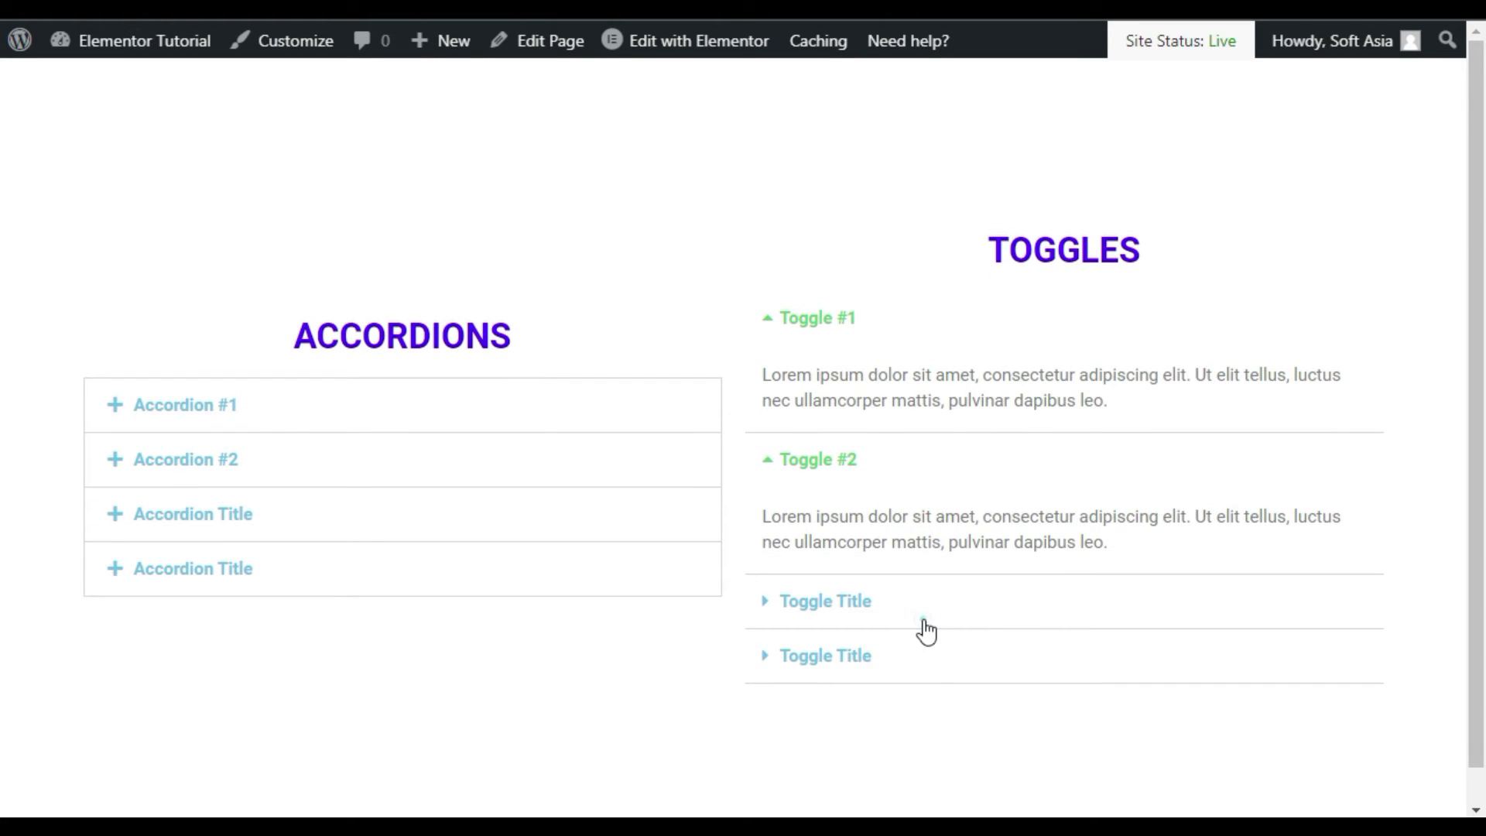
left_click(924, 620)
left_click(917, 686)
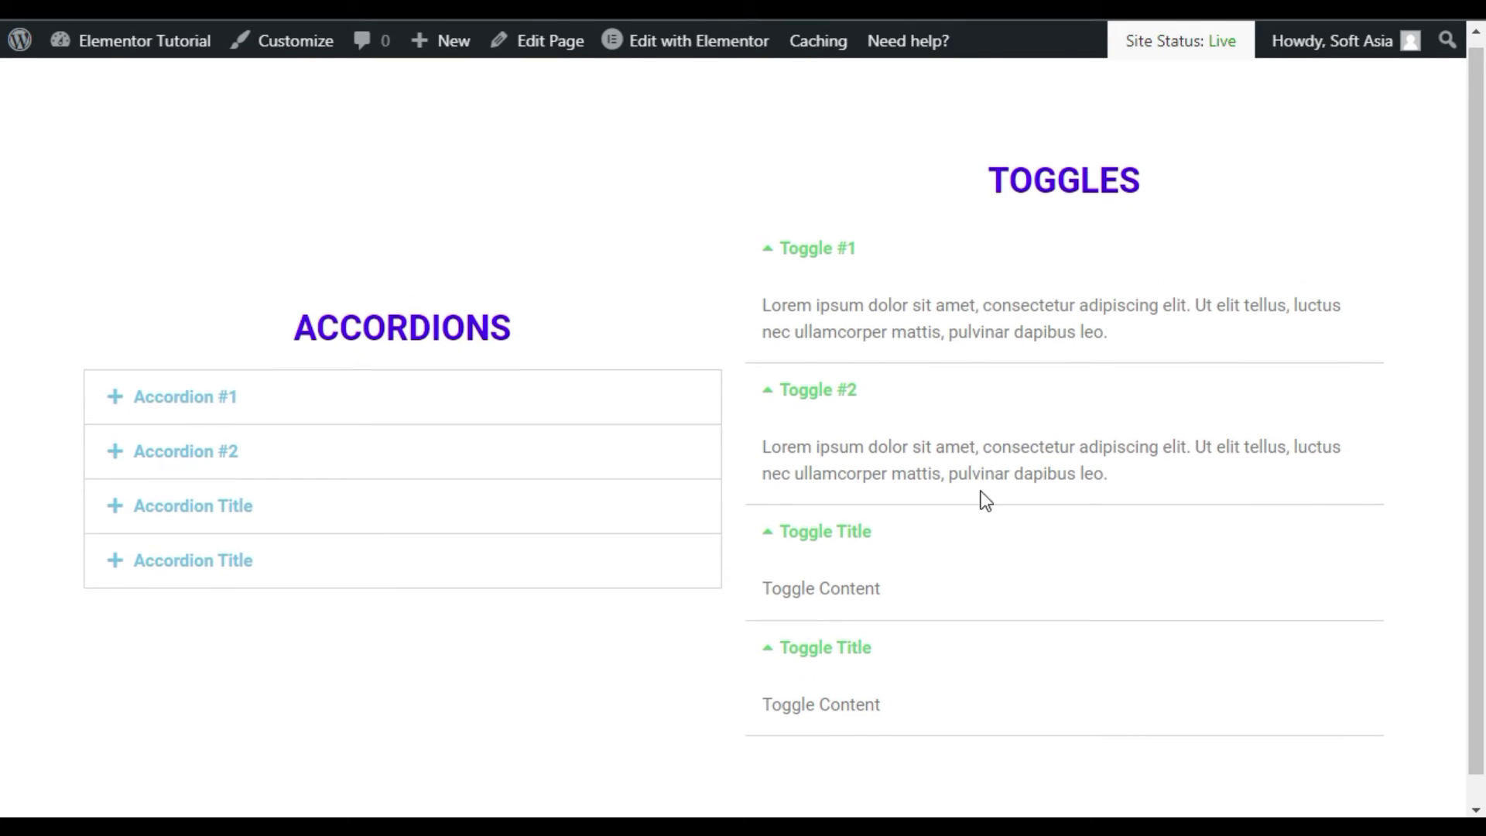
left_click(860, 655)
left_click(859, 574)
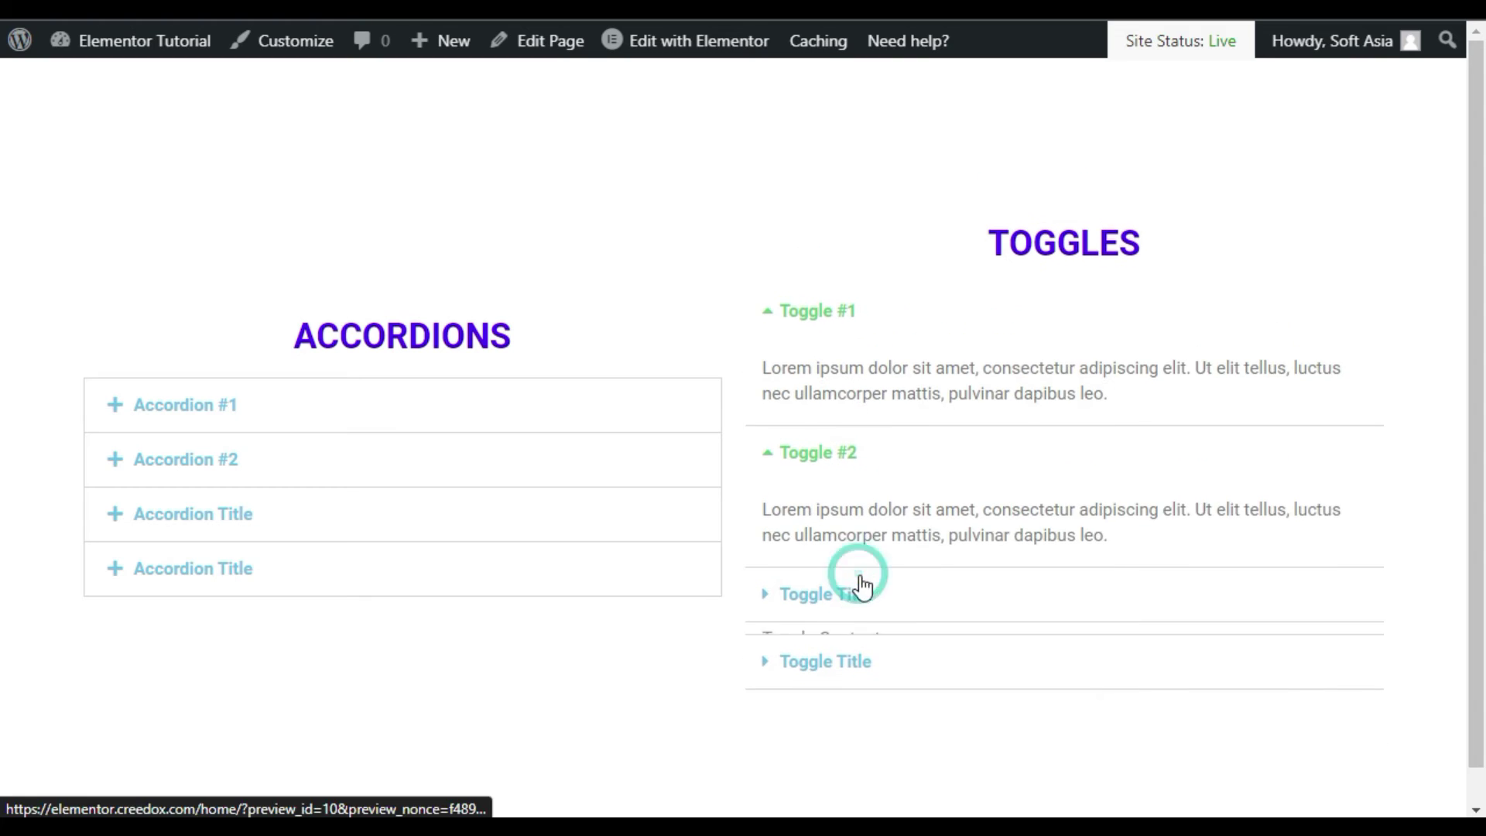
left_click(871, 473)
left_click(923, 376)
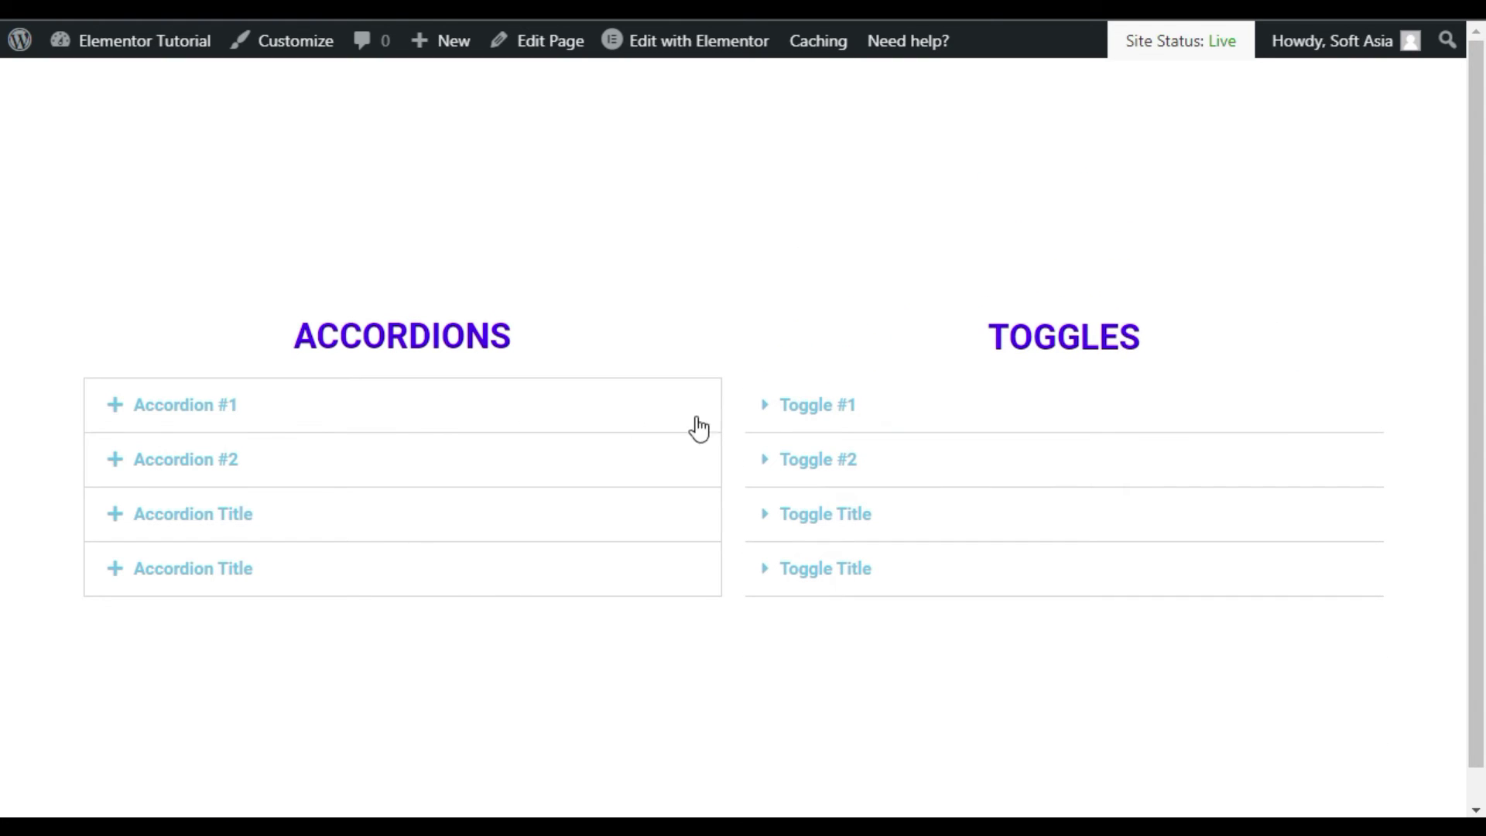
- Open Accordion #1, switch to Accordion #2, then close it
left_click(251, 418)
left_click(345, 504)
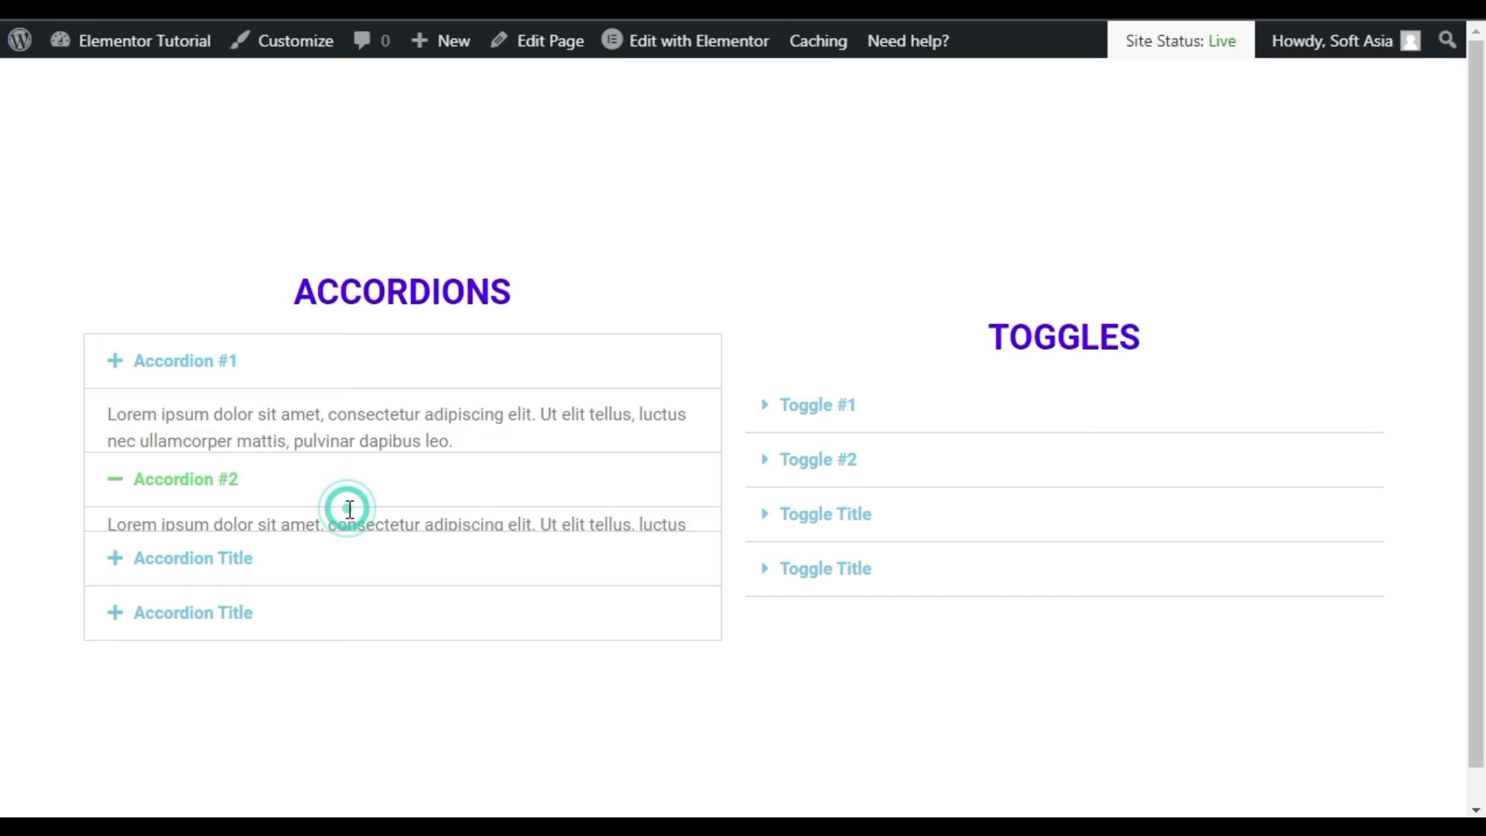
left_click(384, 439)
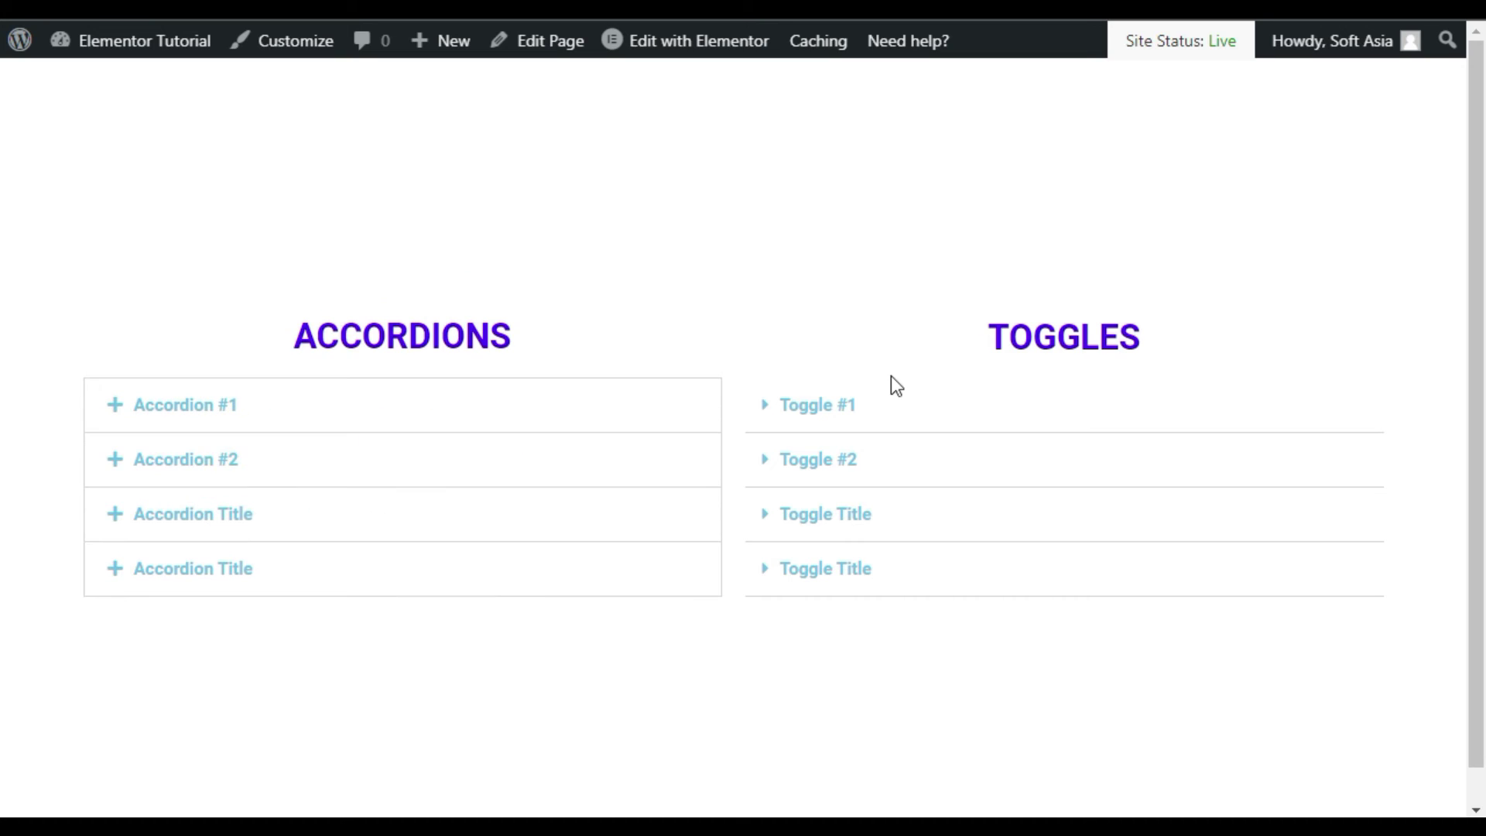
- Expand all four toggle items again in the preview
left_click(855, 410)
left_click(887, 499)
left_click(926, 598)
left_click(935, 689)
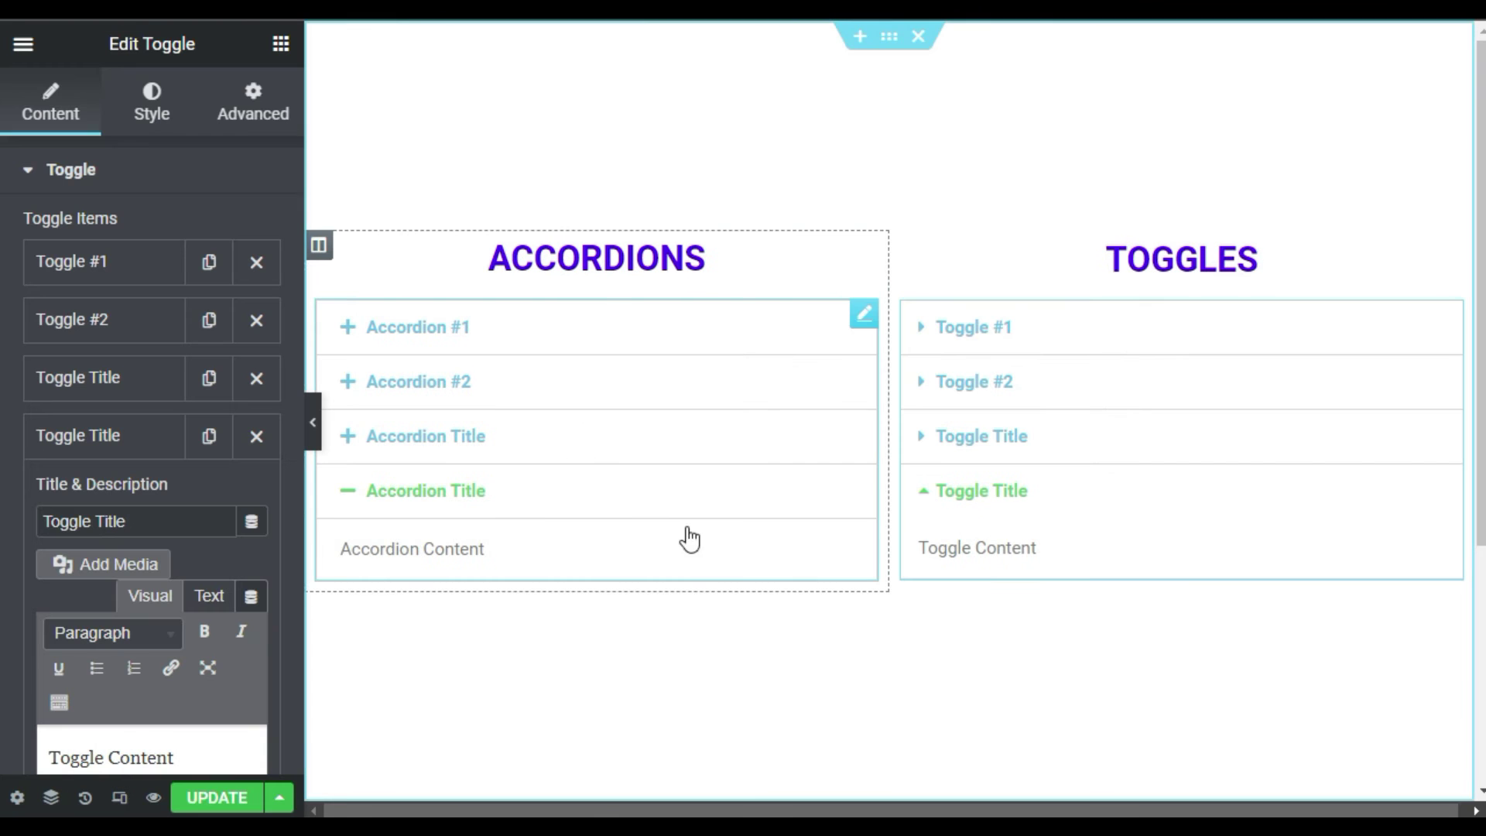
- Select the Toggles widget and bring up its Style settings
left_click(91, 175)
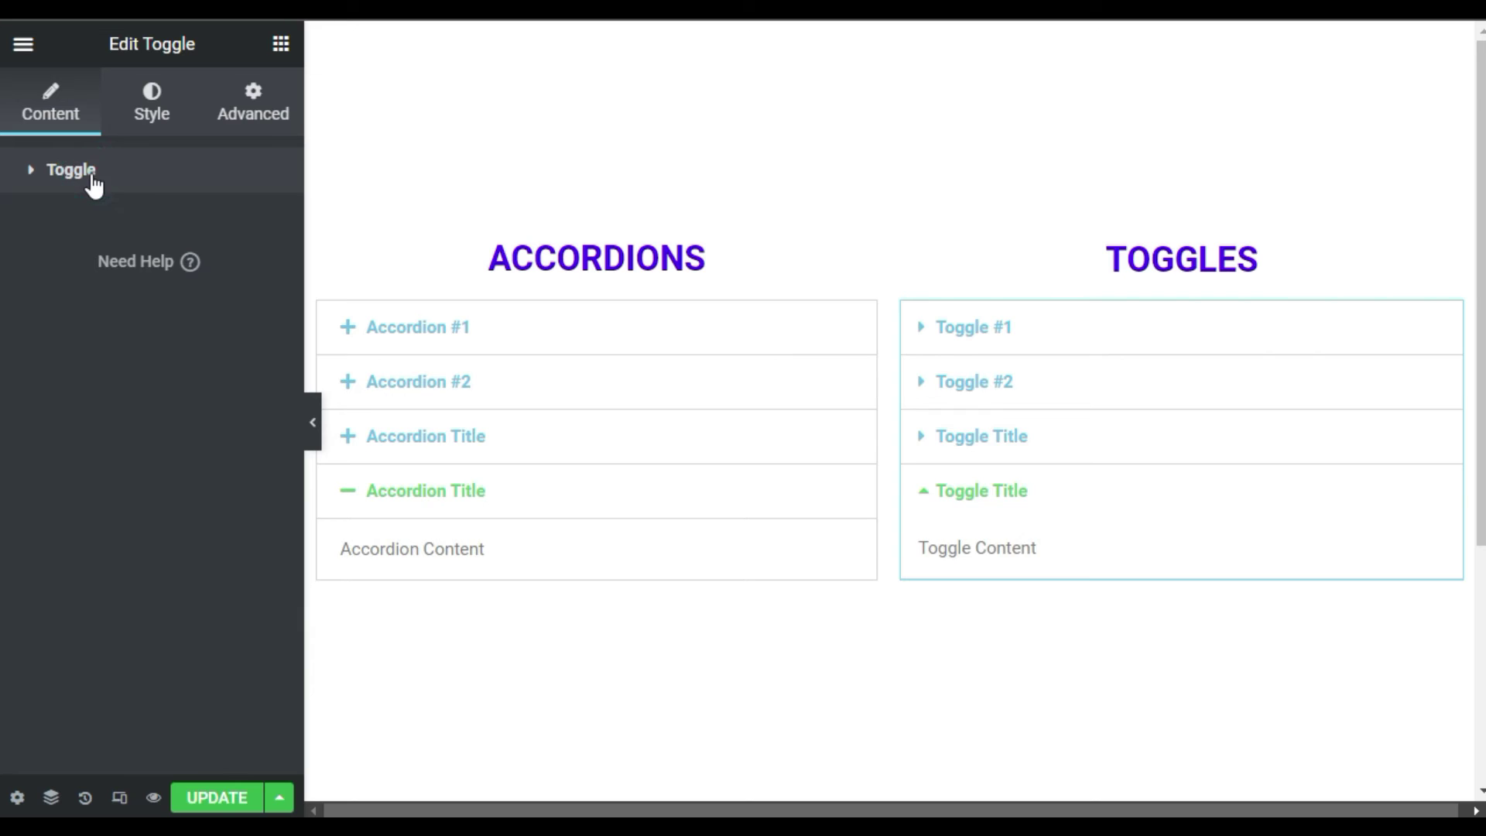
scroll(87, 598, "down", 2)
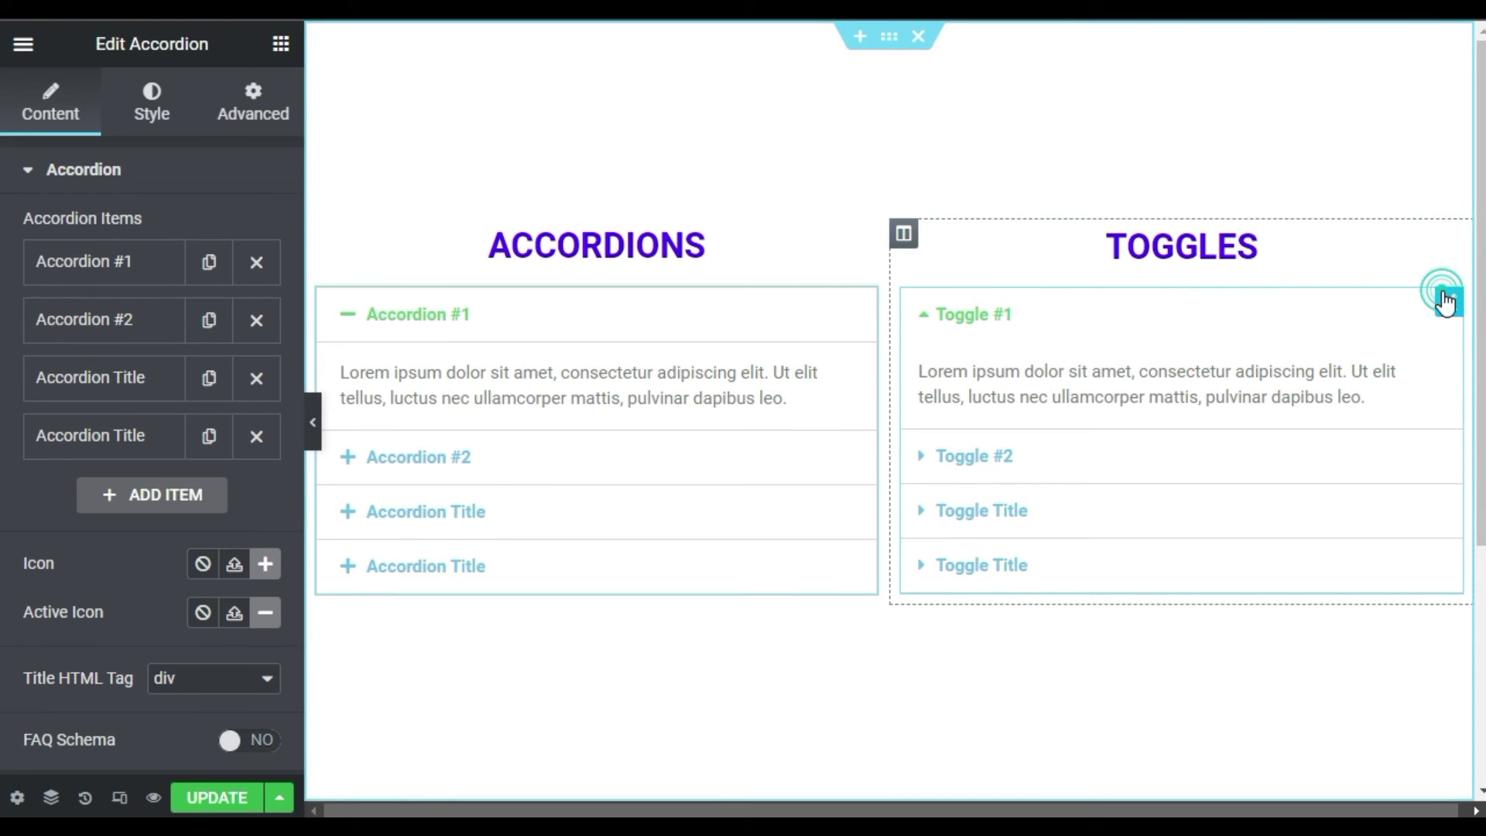
left_click(1445, 302)
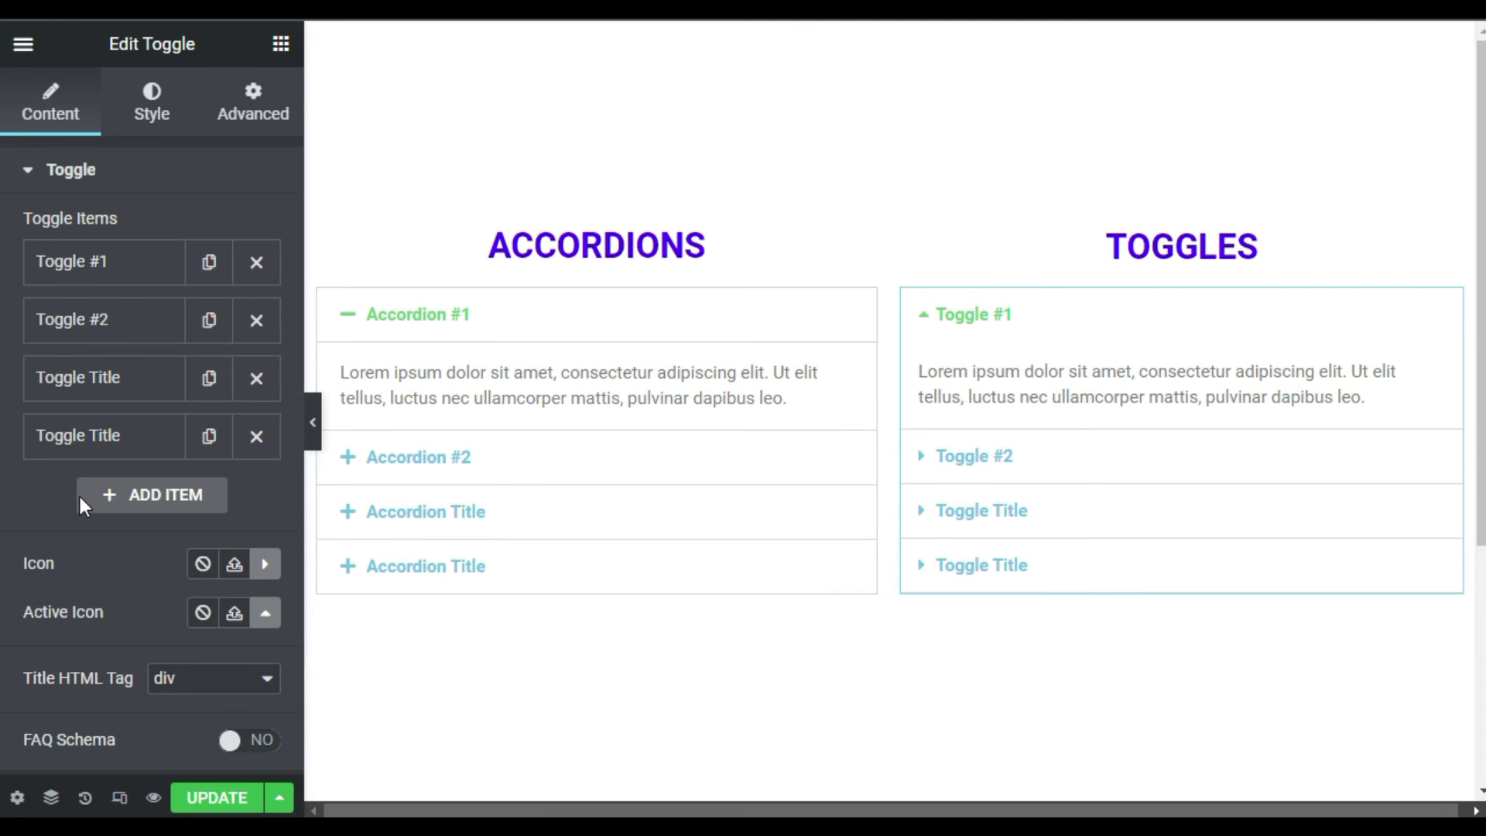
scroll(140, 680, "down", 2)
scroll(155, 541, "up", 2)
left_click(146, 118)
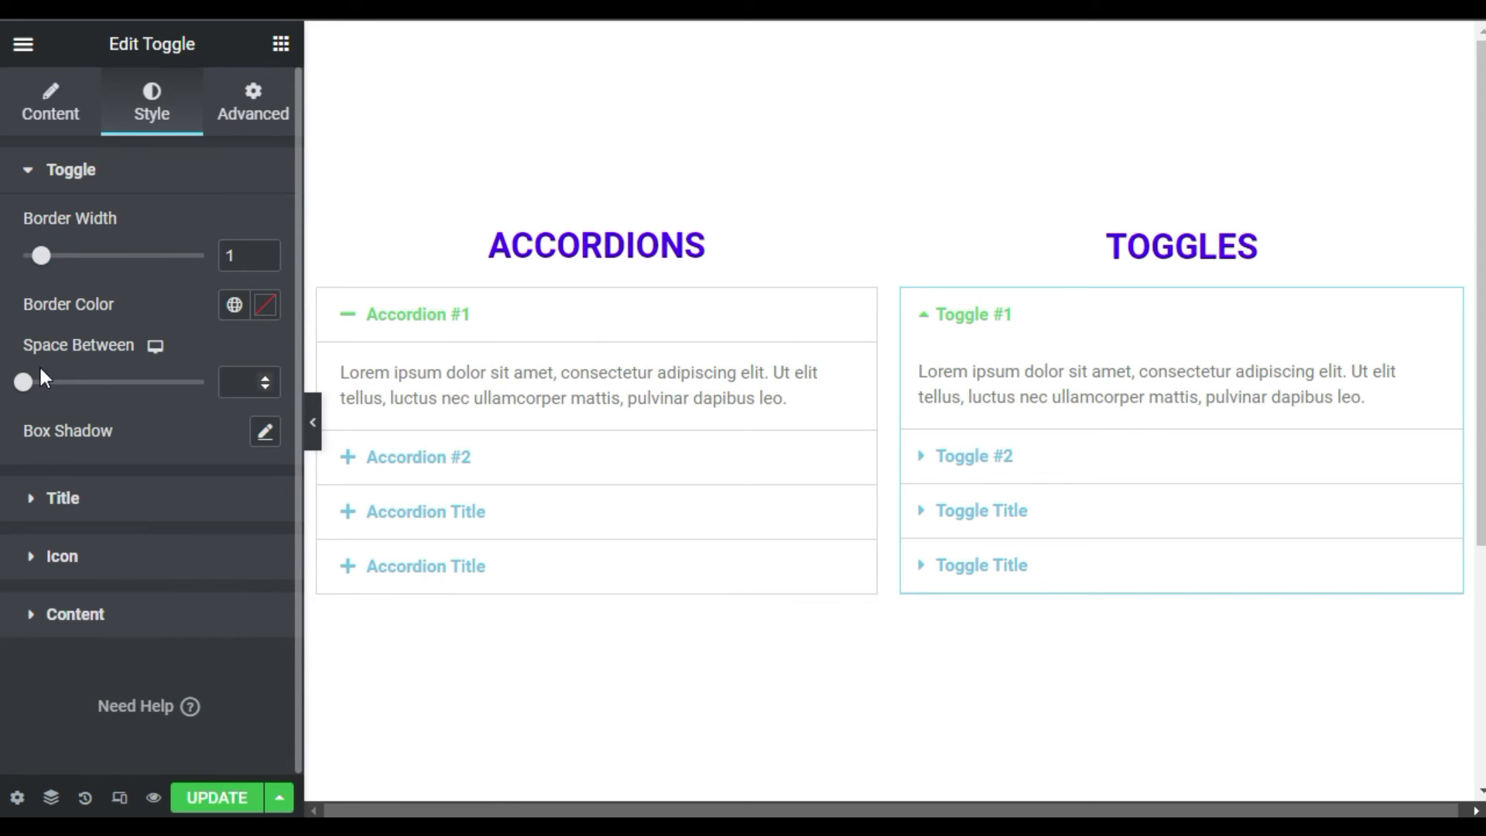
- Set the toggle Space Between to 11 and expand the Title and Icon style sections
left_click_drag(24, 382, 43, 382)
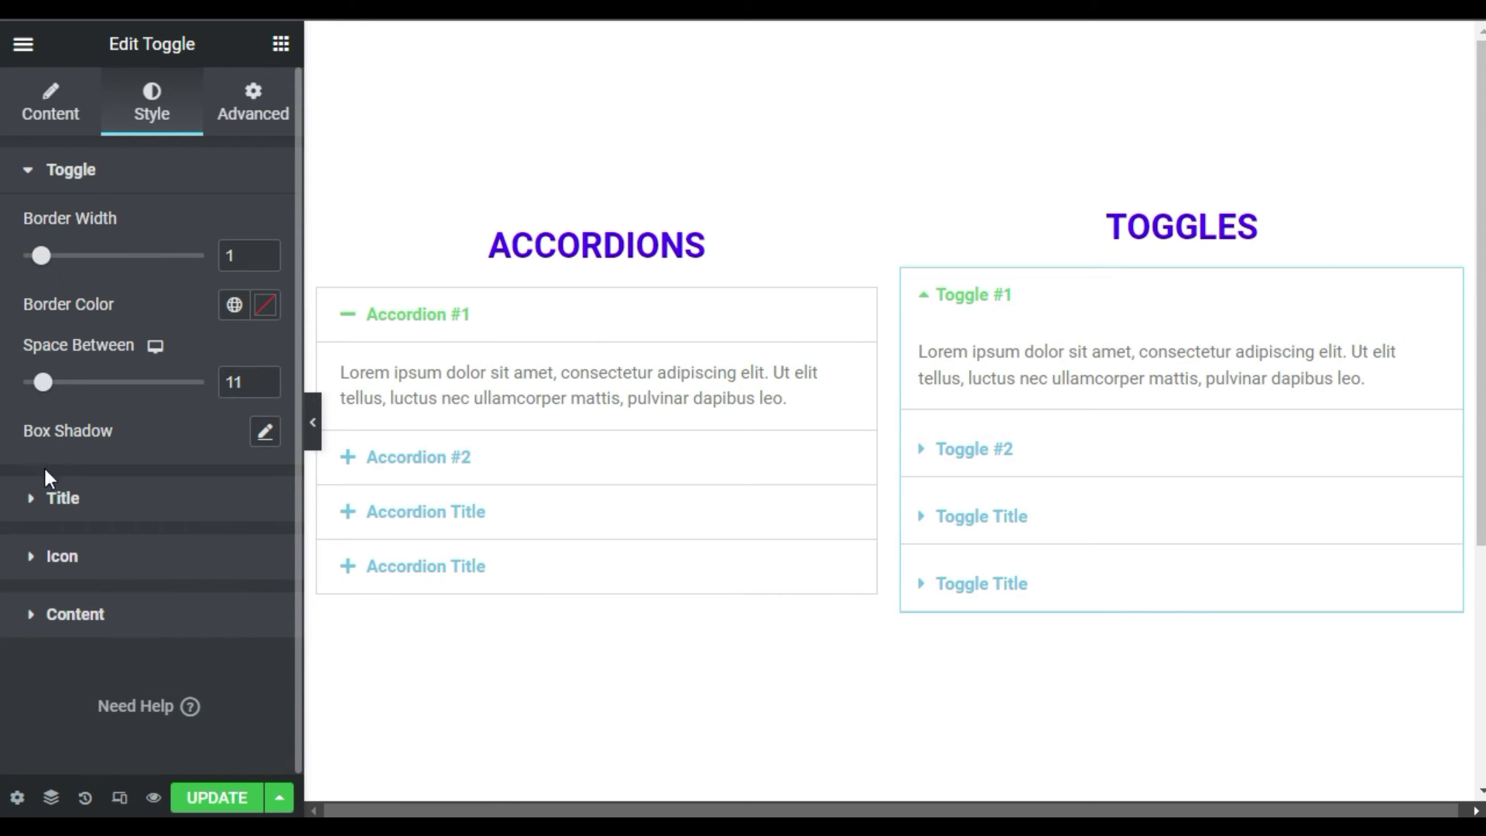
left_click(89, 493)
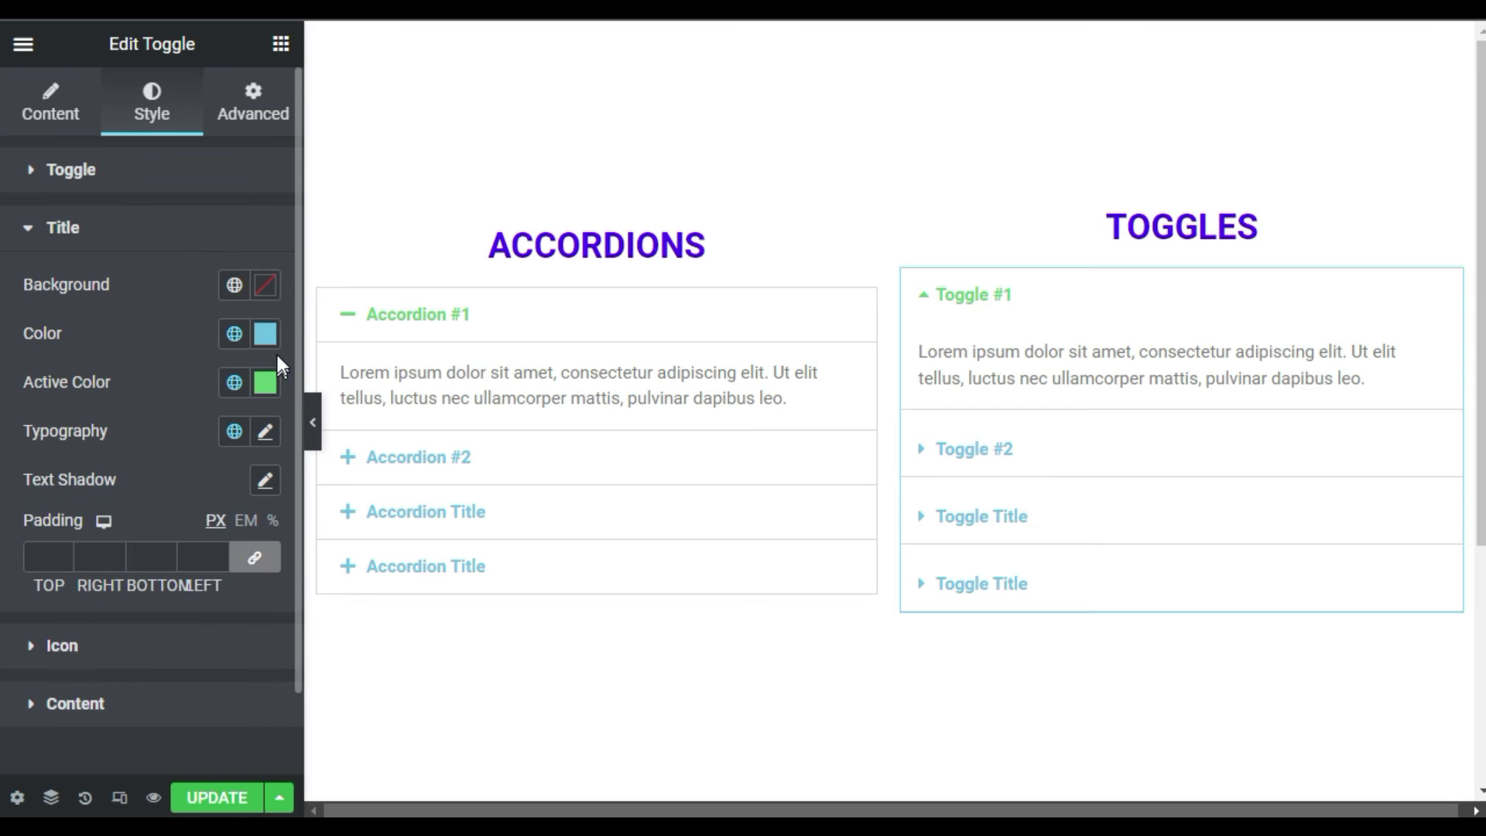
left_click(1034, 332)
scroll(120, 615, "down", 2)
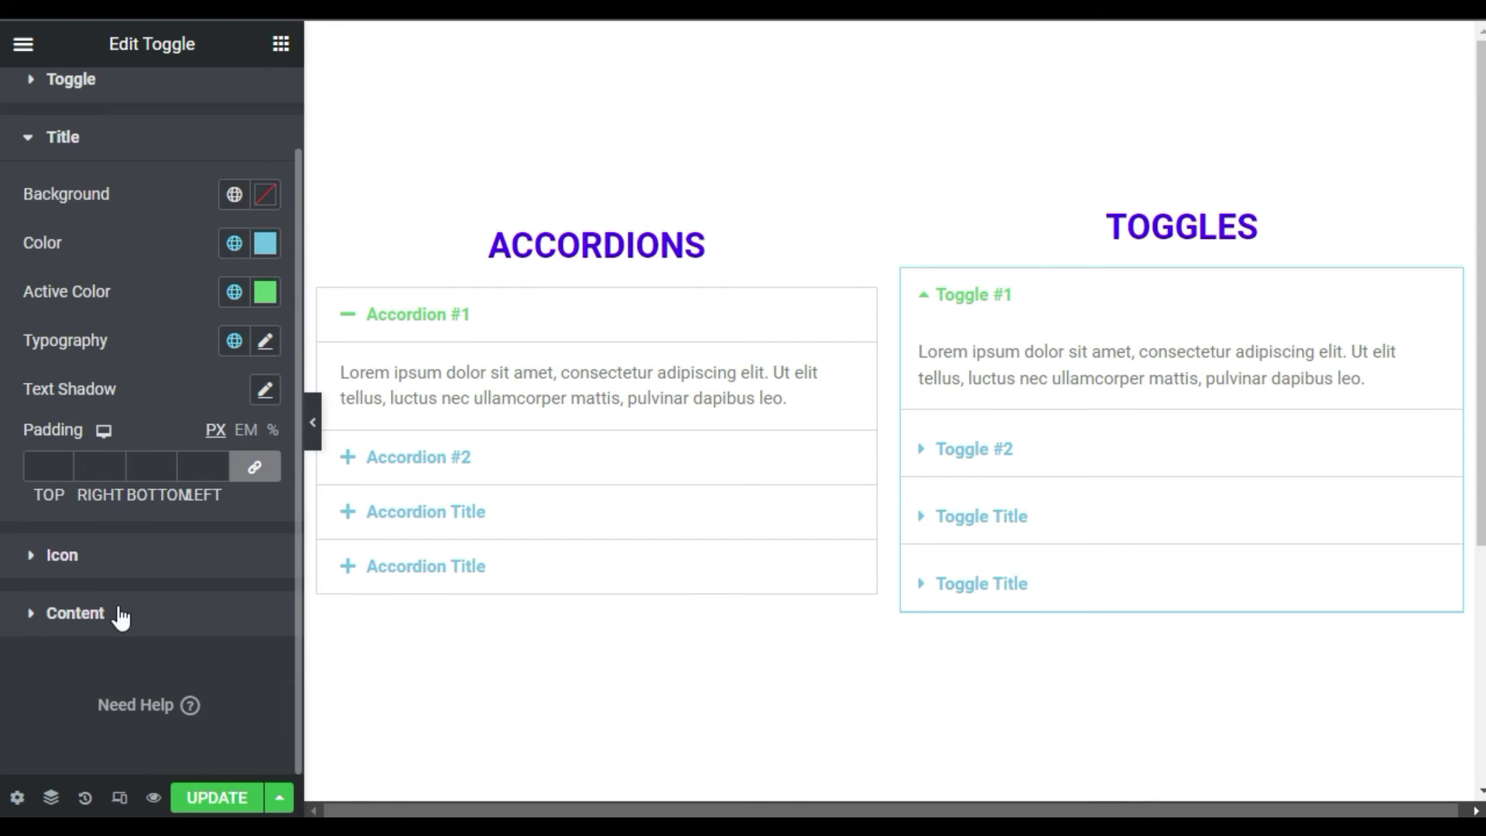
left_click(85, 573)
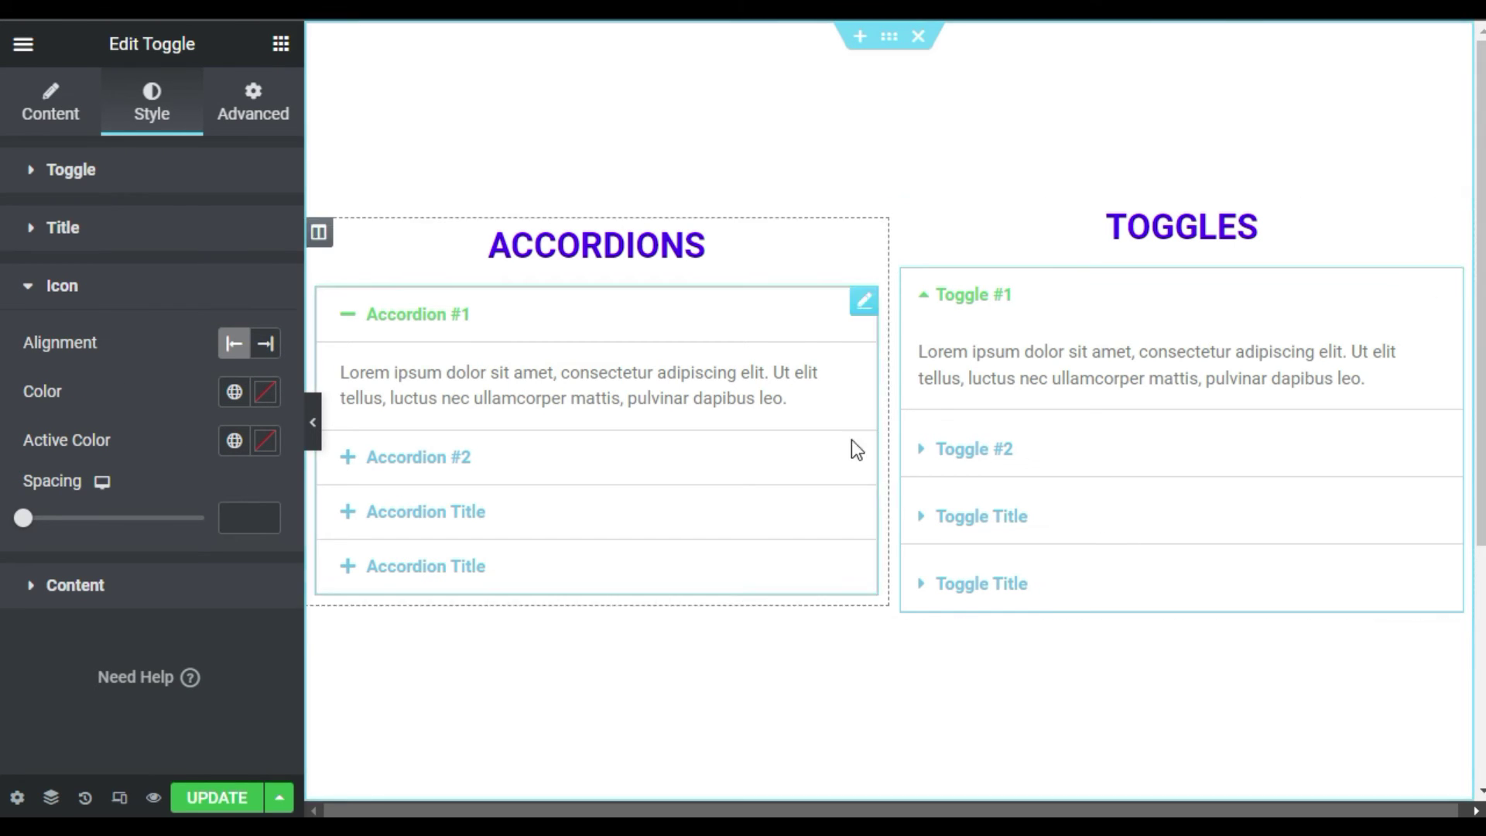
- Set the toggle icon to the double angle-down icon from the Icon Library
left_click(52, 116)
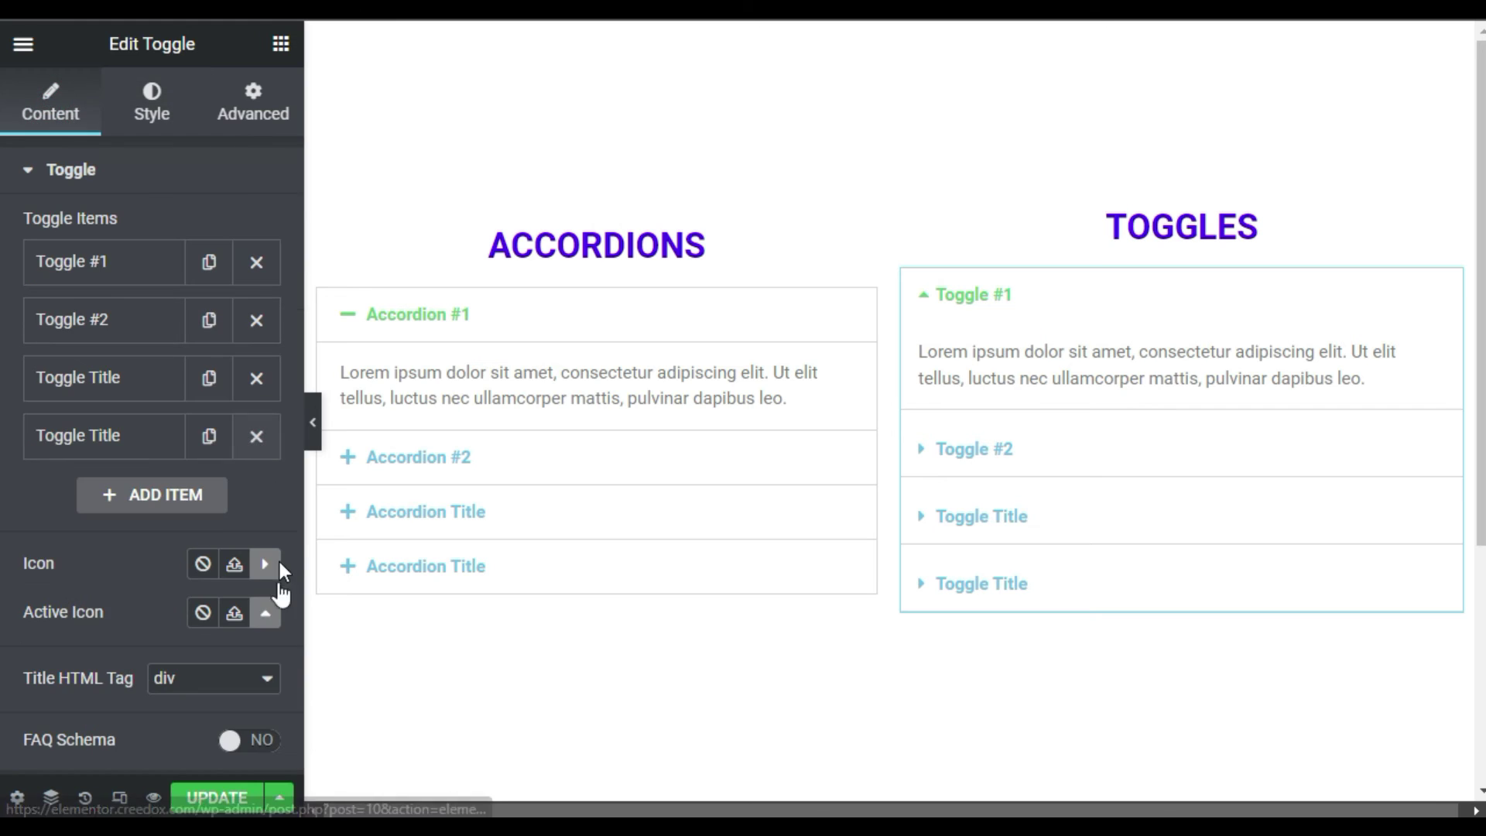
scroll(287, 468, "down", 2)
left_click(272, 429)
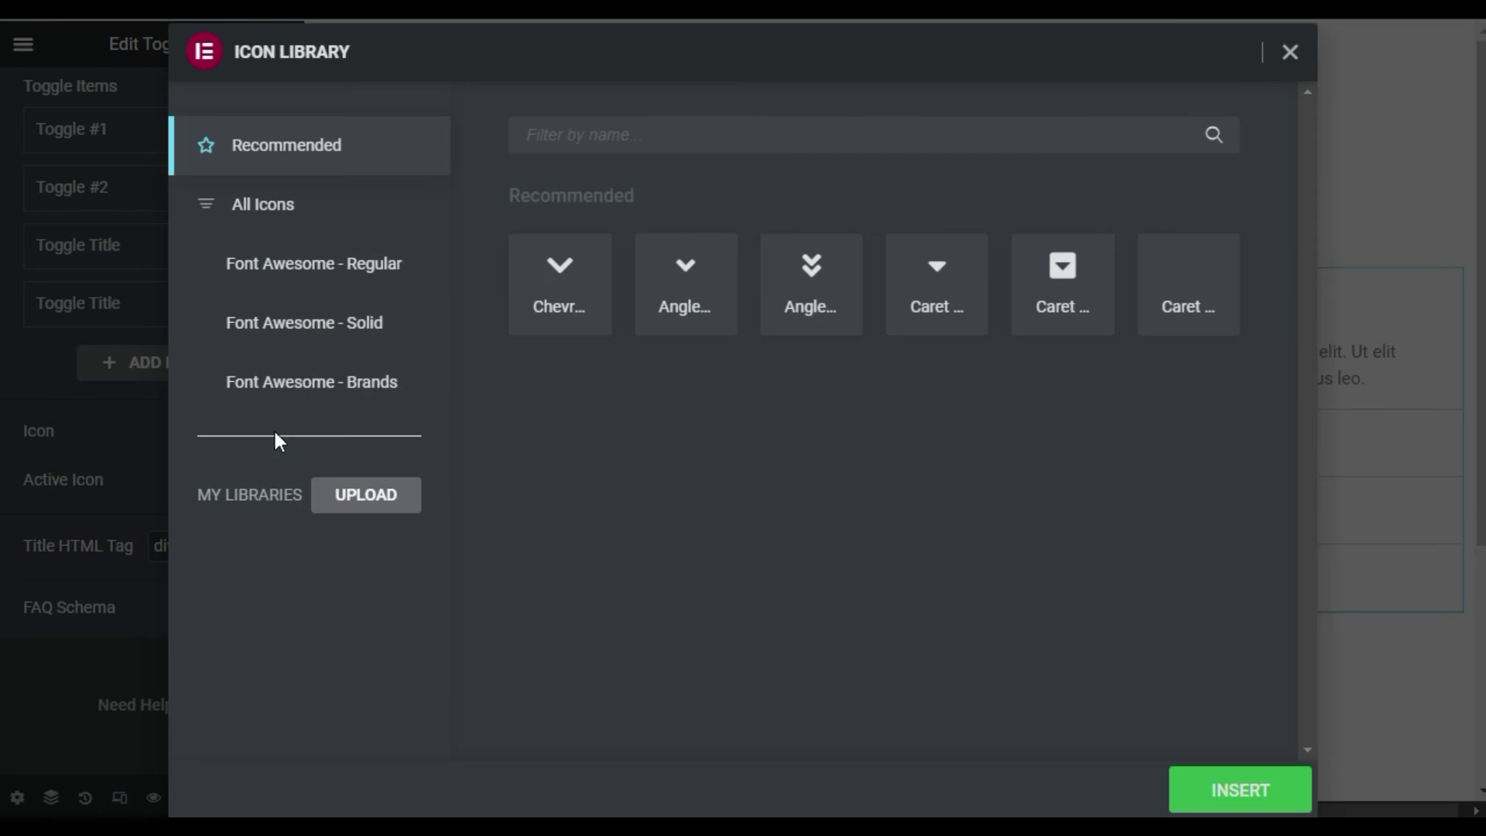
left_click(1252, 805)
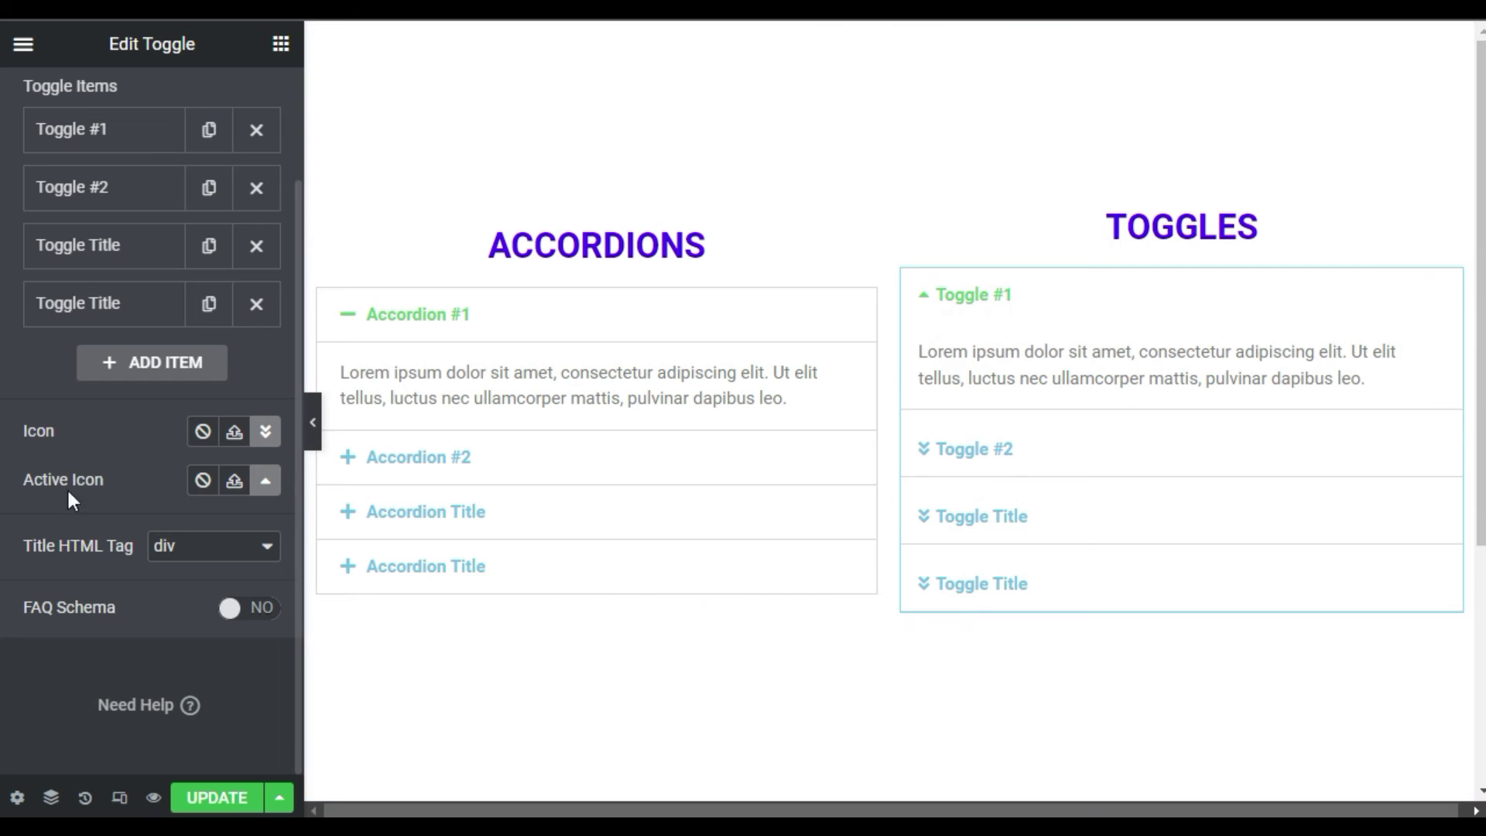
- Set the toggle Icon Color and Active Color to black
scroll(117, 240, "up", 3)
left_click(147, 101)
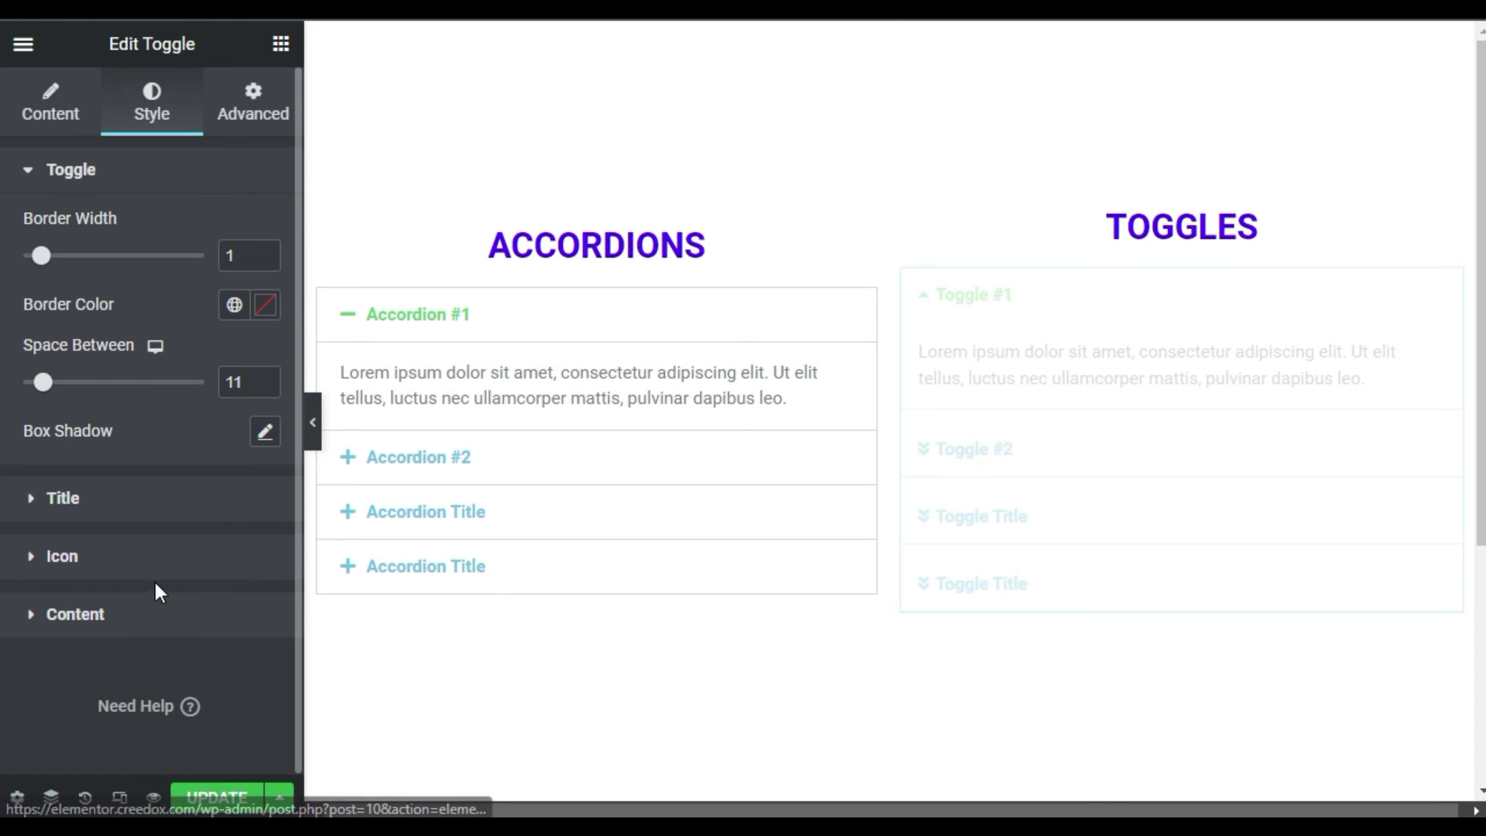
left_click(87, 572)
left_click(263, 391)
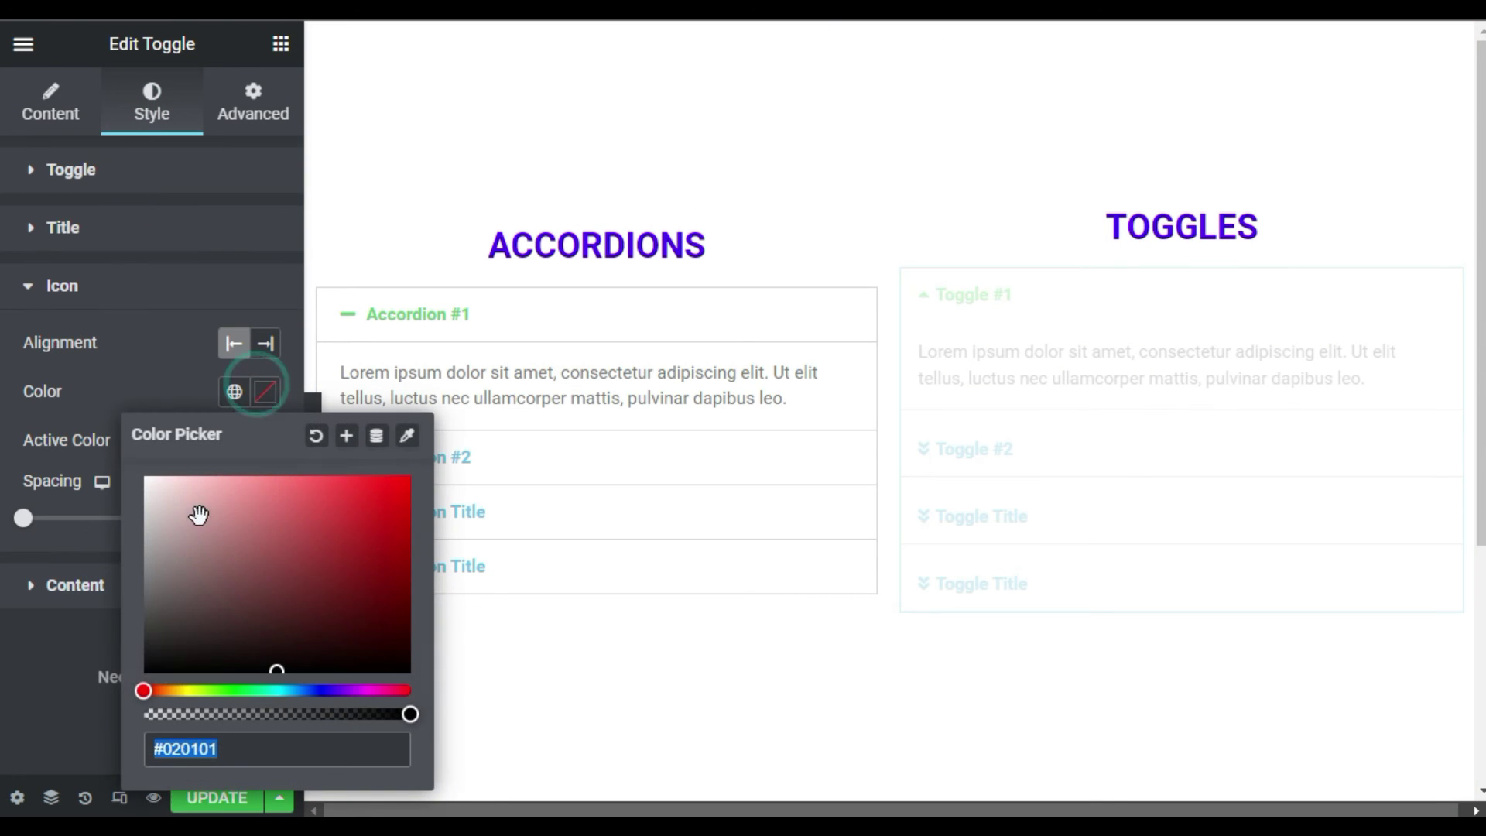
left_click(80, 426)
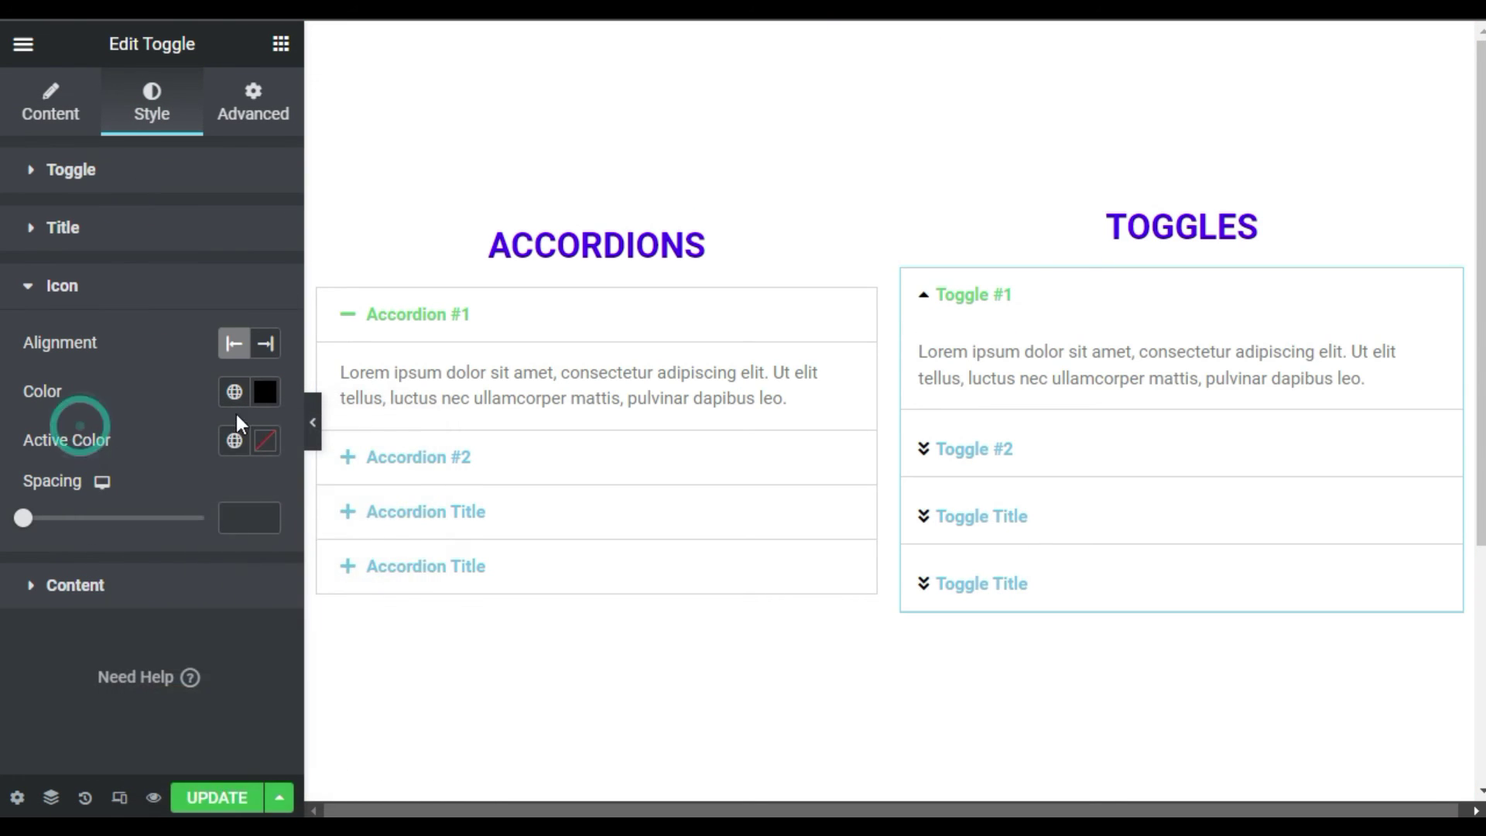
left_click(271, 444)
left_click(106, 367)
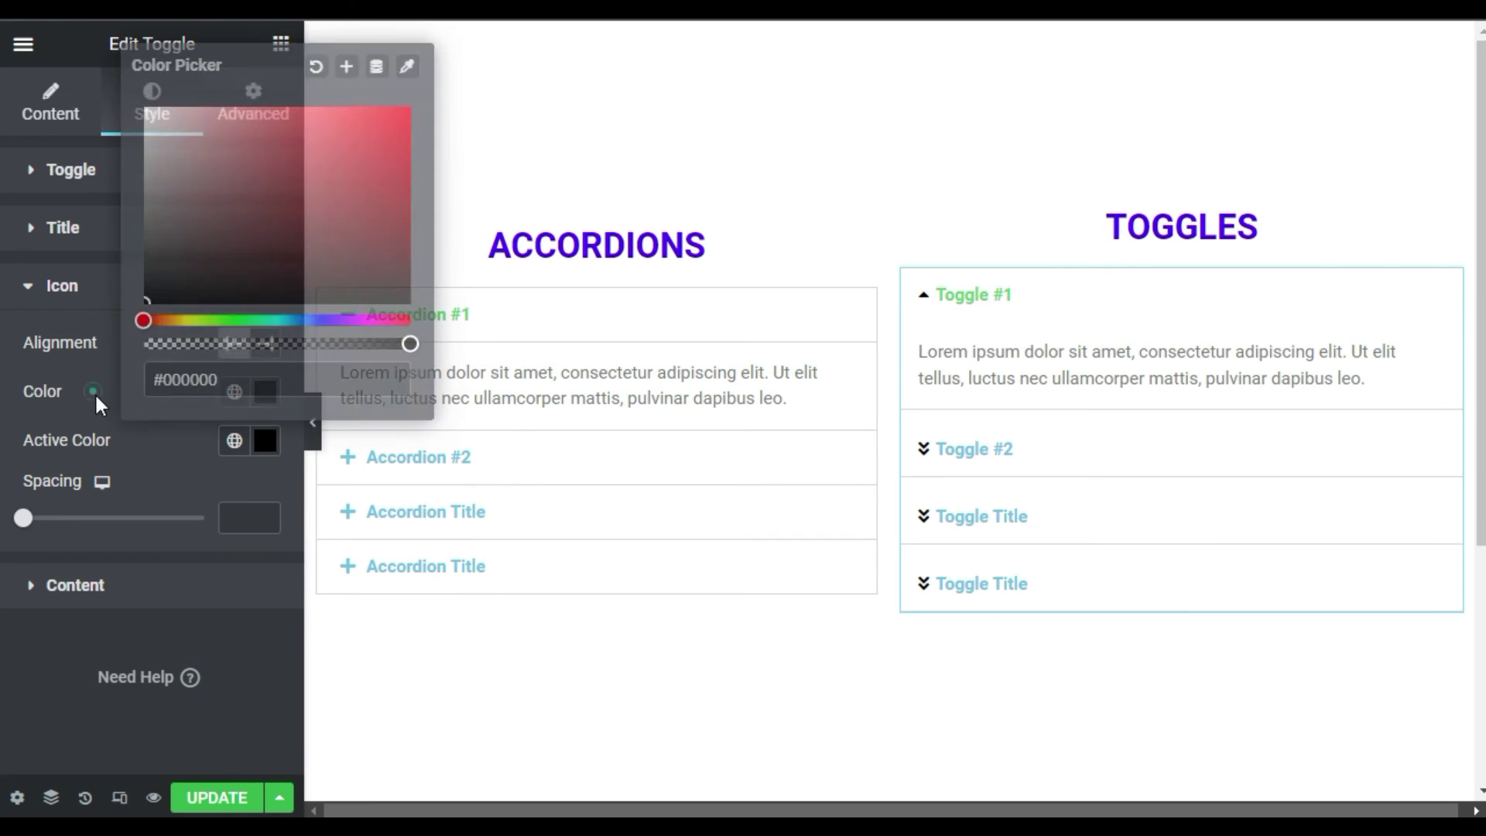
- Expand and collapse the toggle items to check the new black icons
left_click(992, 295)
left_click(1026, 431)
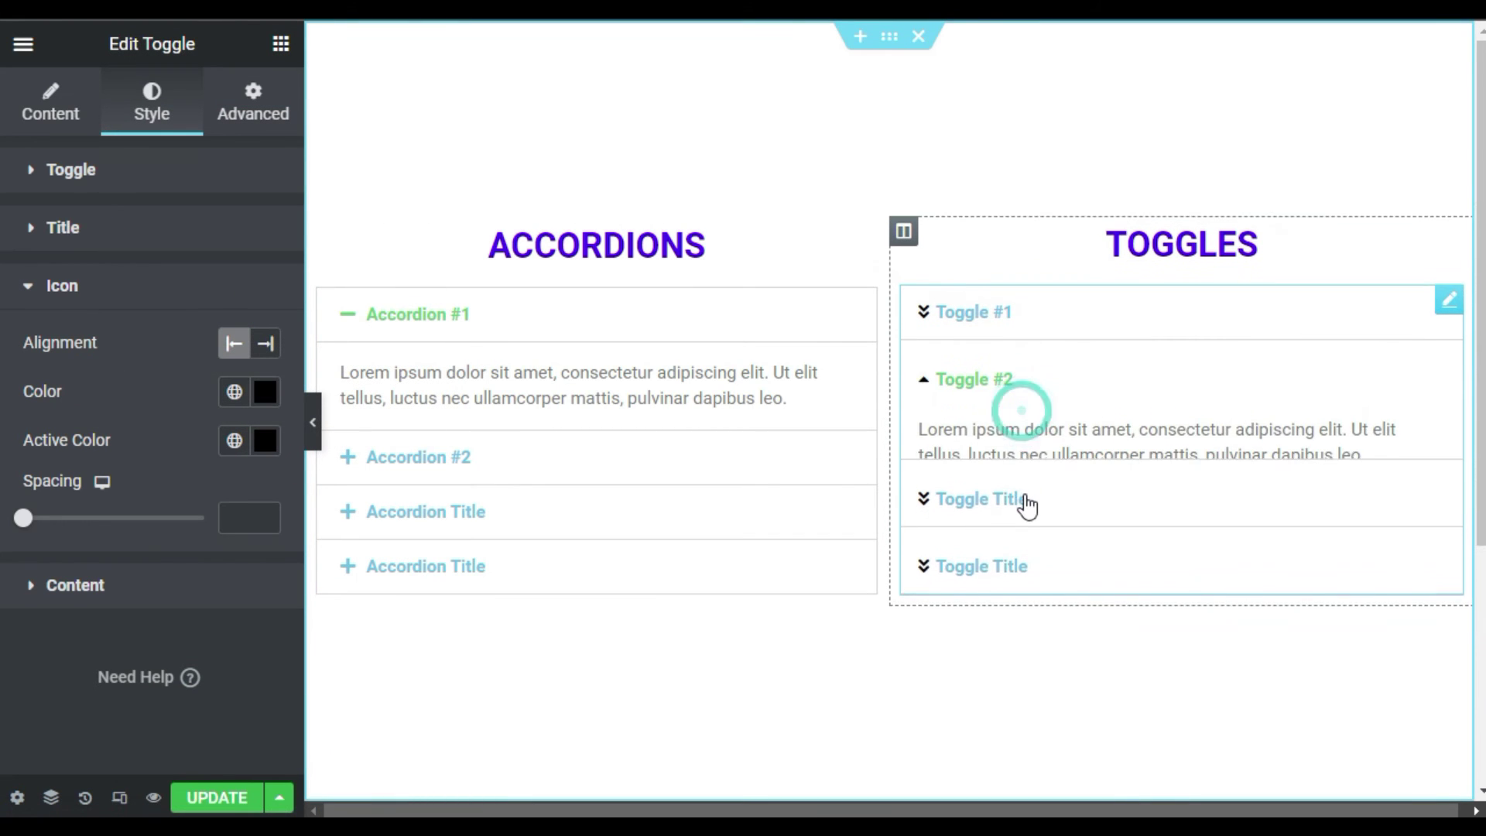
left_click(1025, 503)
left_click(994, 619)
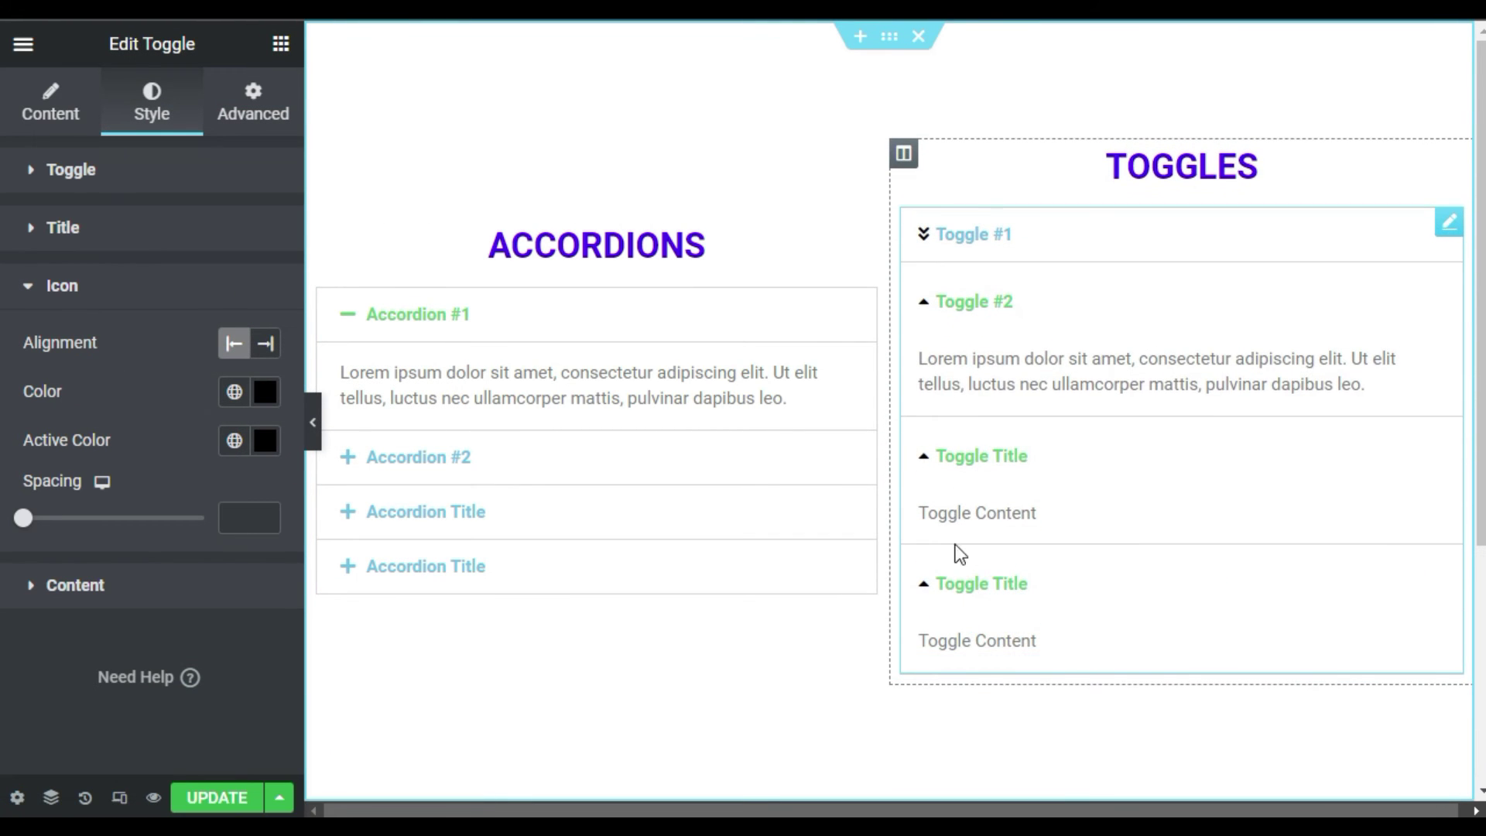
left_click(975, 302)
- Set the toggle Content text colour to black and collapse the open toggles
left_click(155, 589)
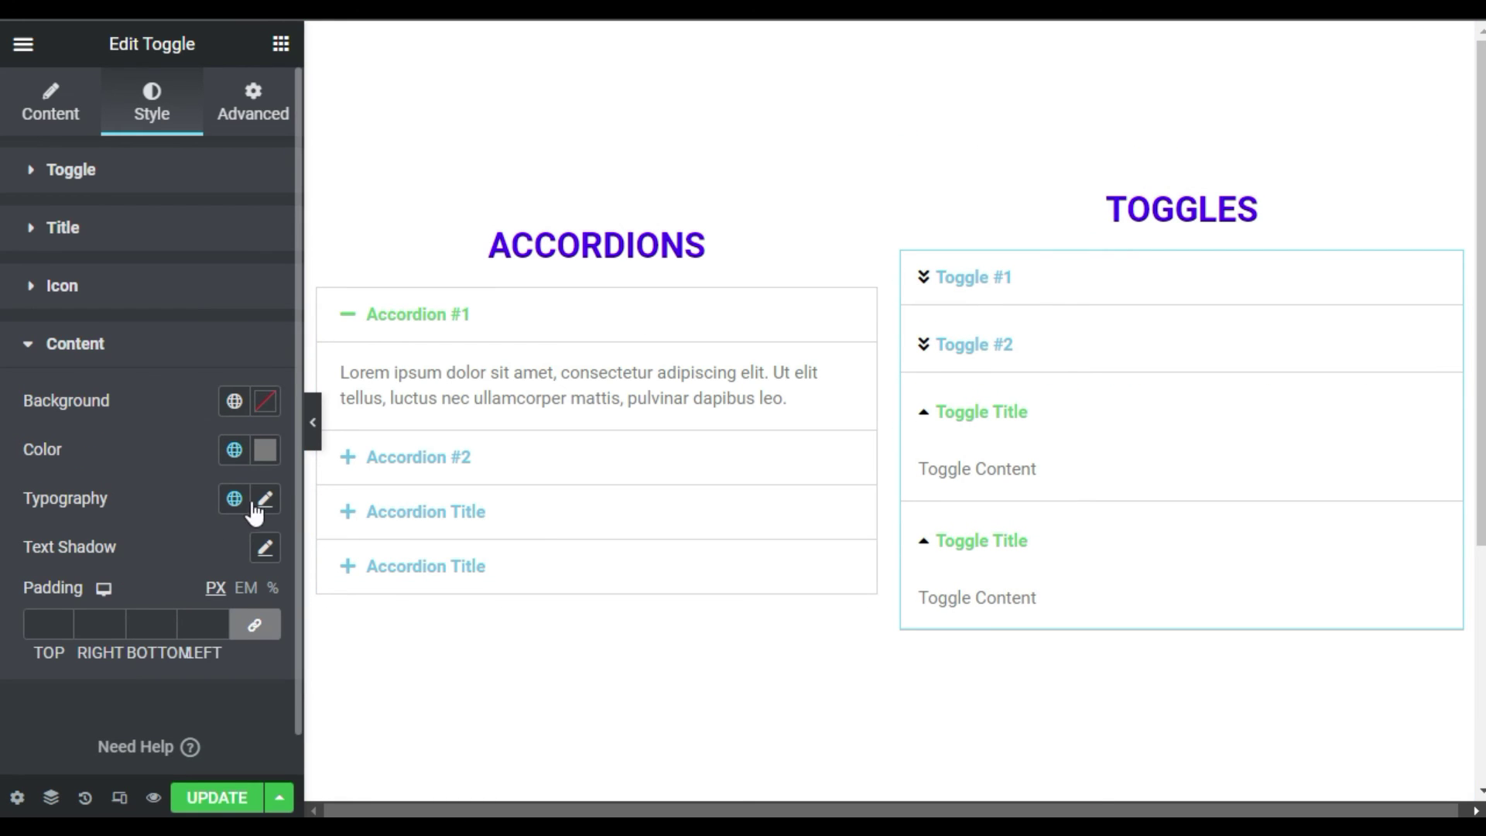
left_click(265, 450)
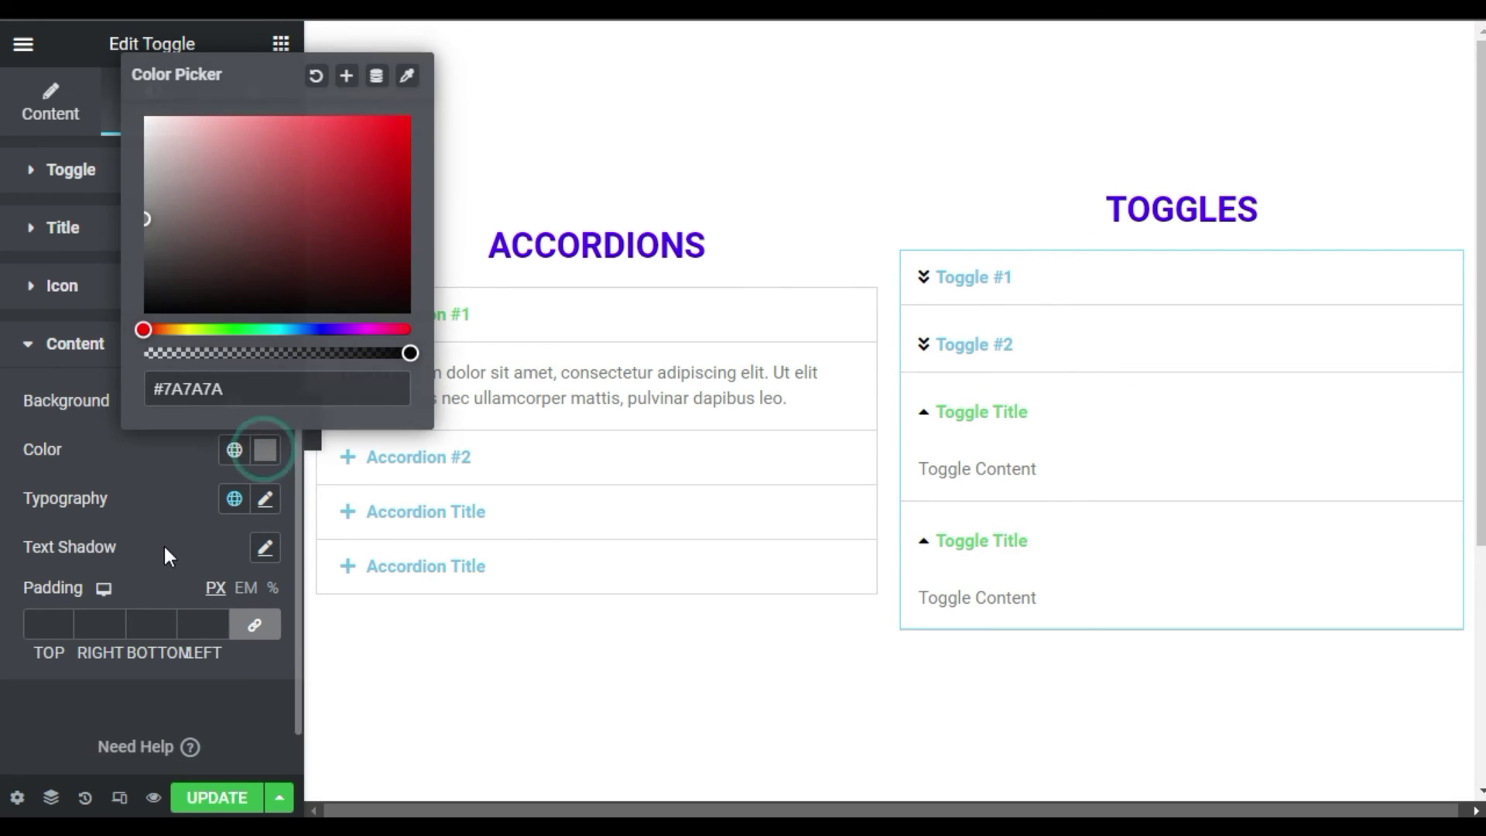
left_click(140, 426)
left_click(940, 416)
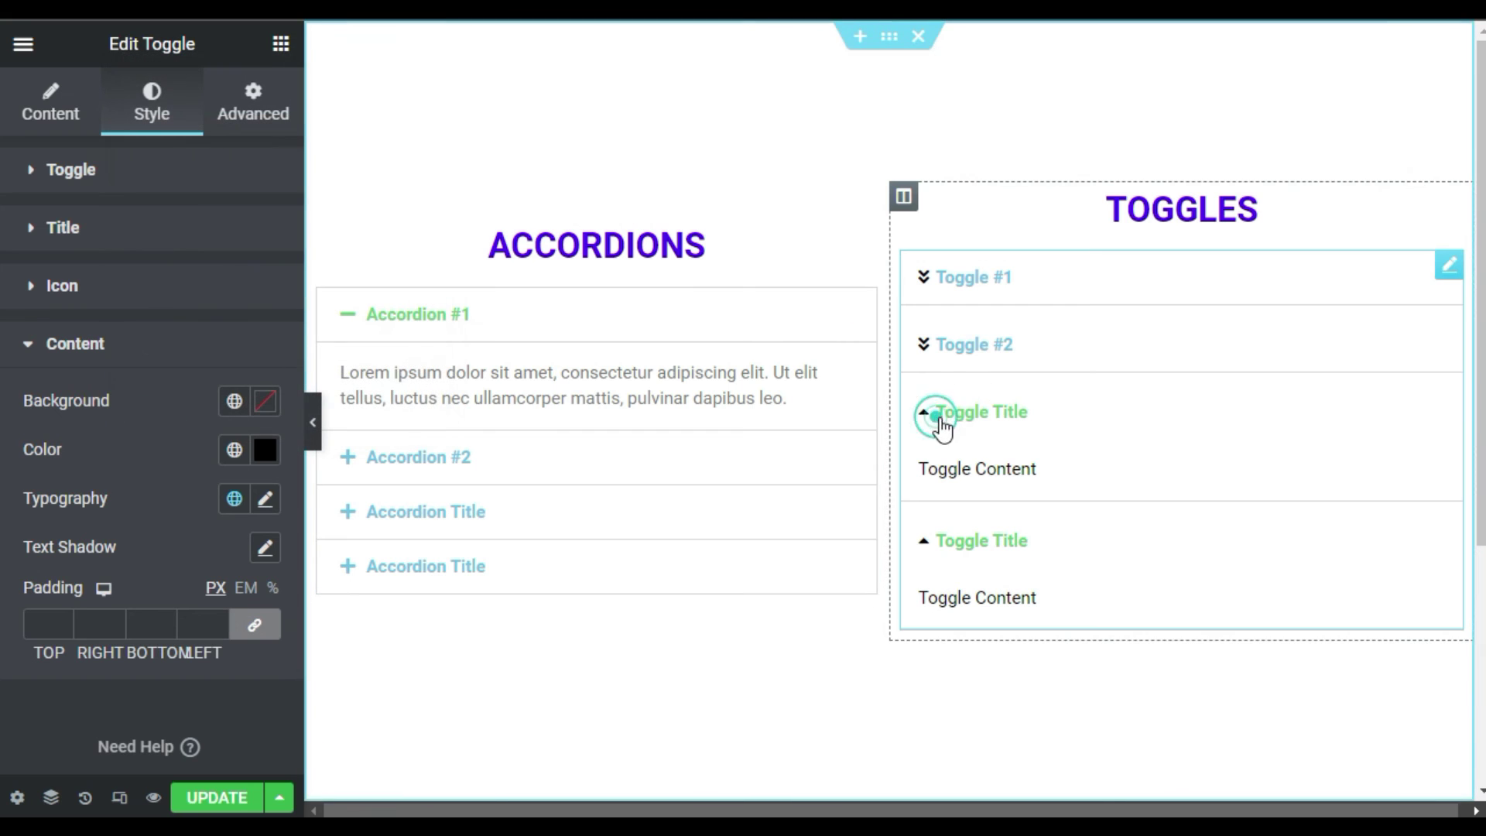
left_click(987, 517)
mouse_move(596, 441)
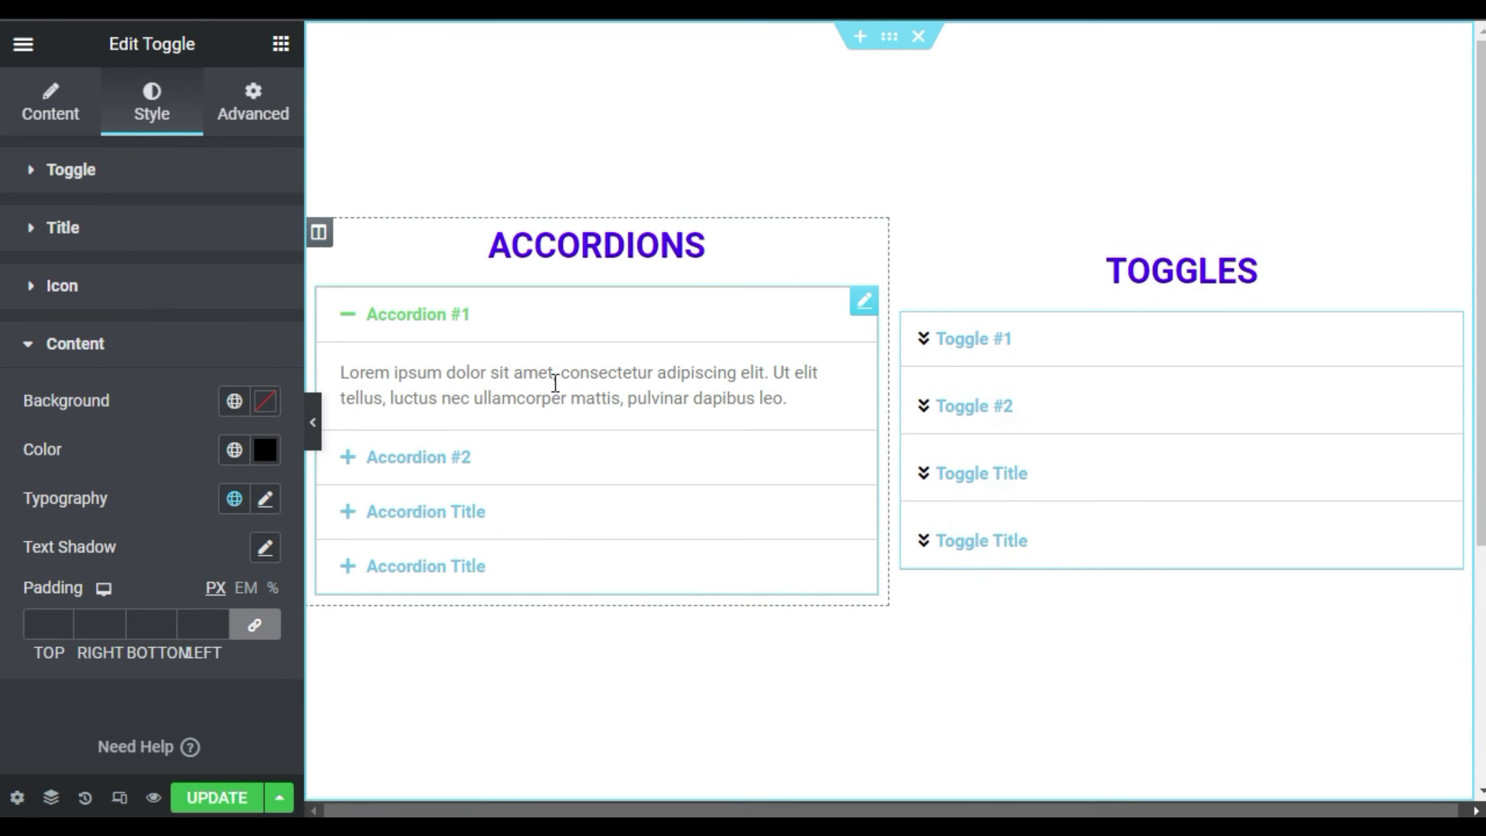
- Preview the Accordions widget by expanding each of its four items in turn
left_click(485, 325)
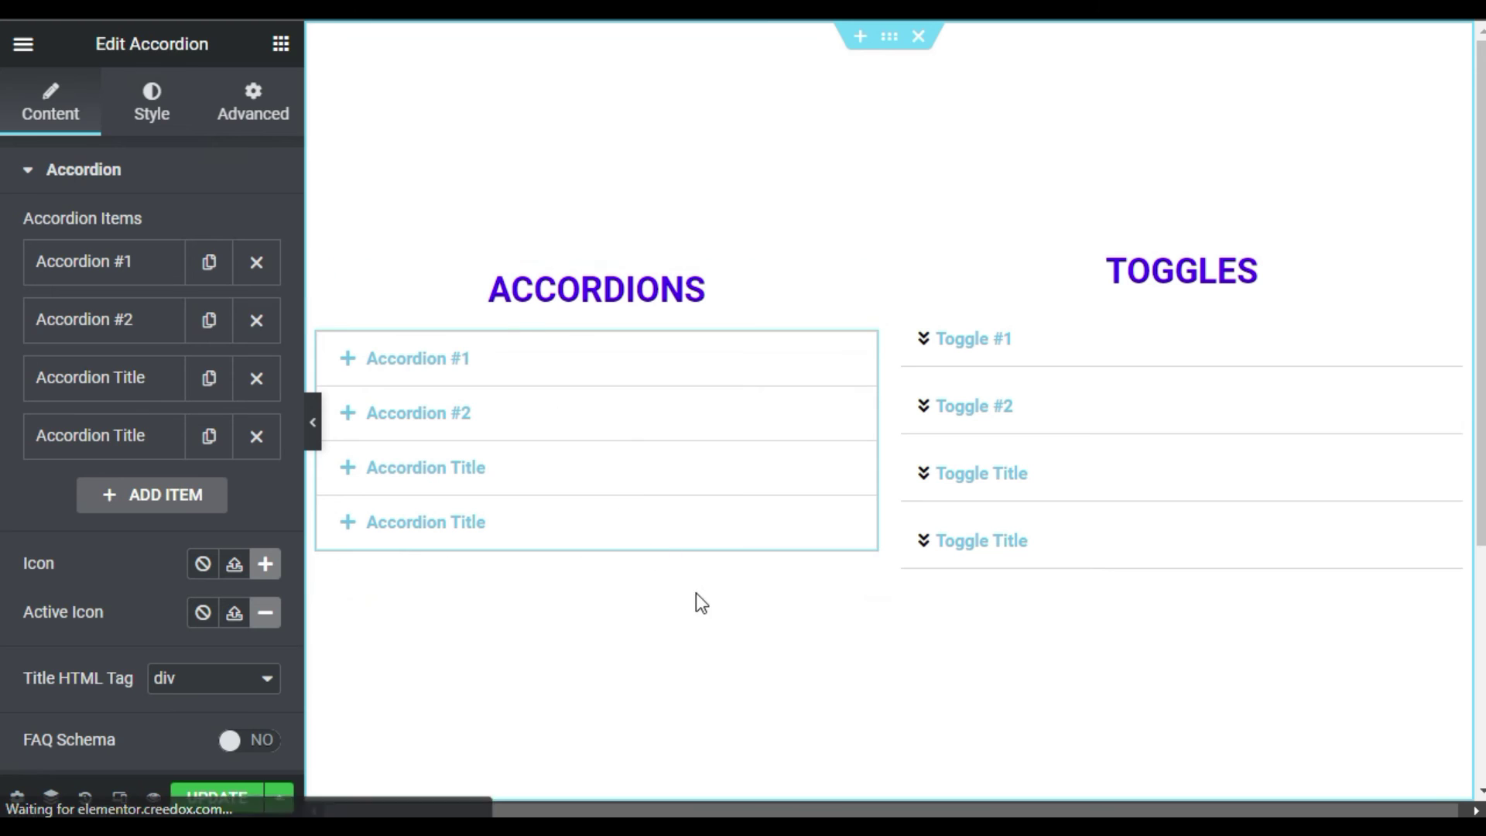
left_click(589, 356)
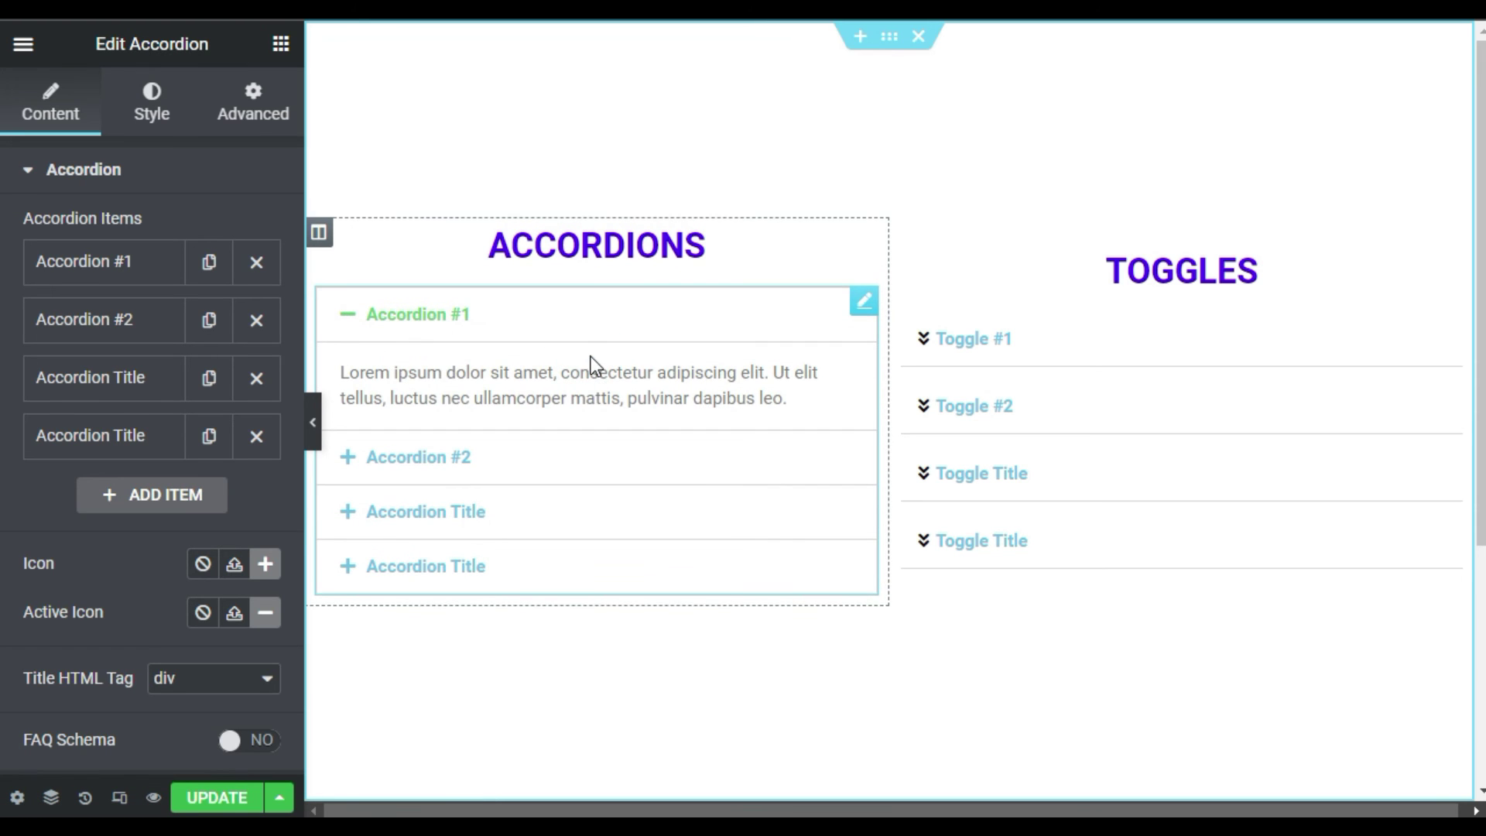
mouse_move(596, 441)
left_click(551, 465)
left_click(544, 514)
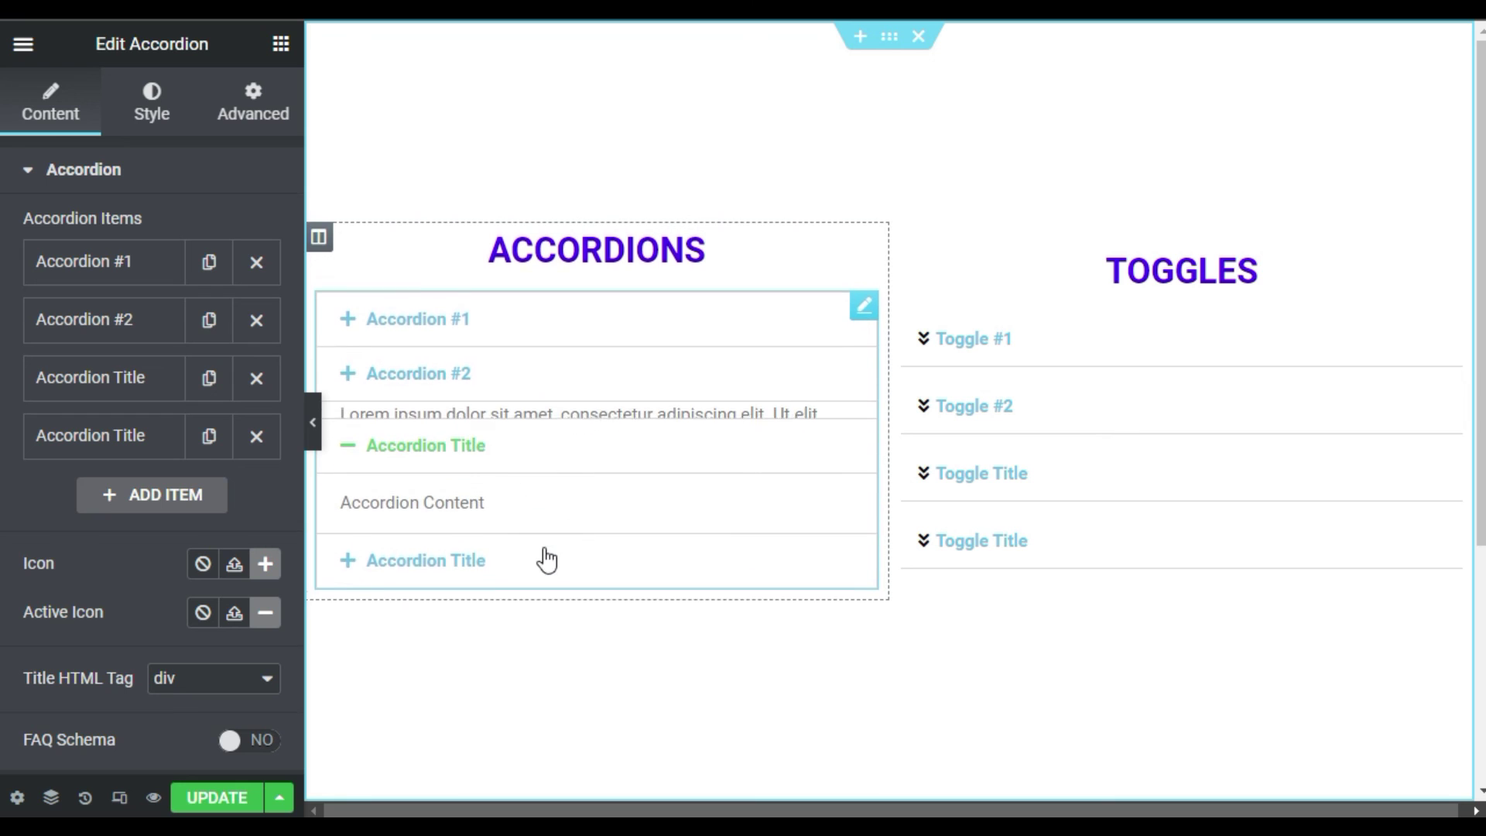
left_click(545, 555)
left_click(561, 425)
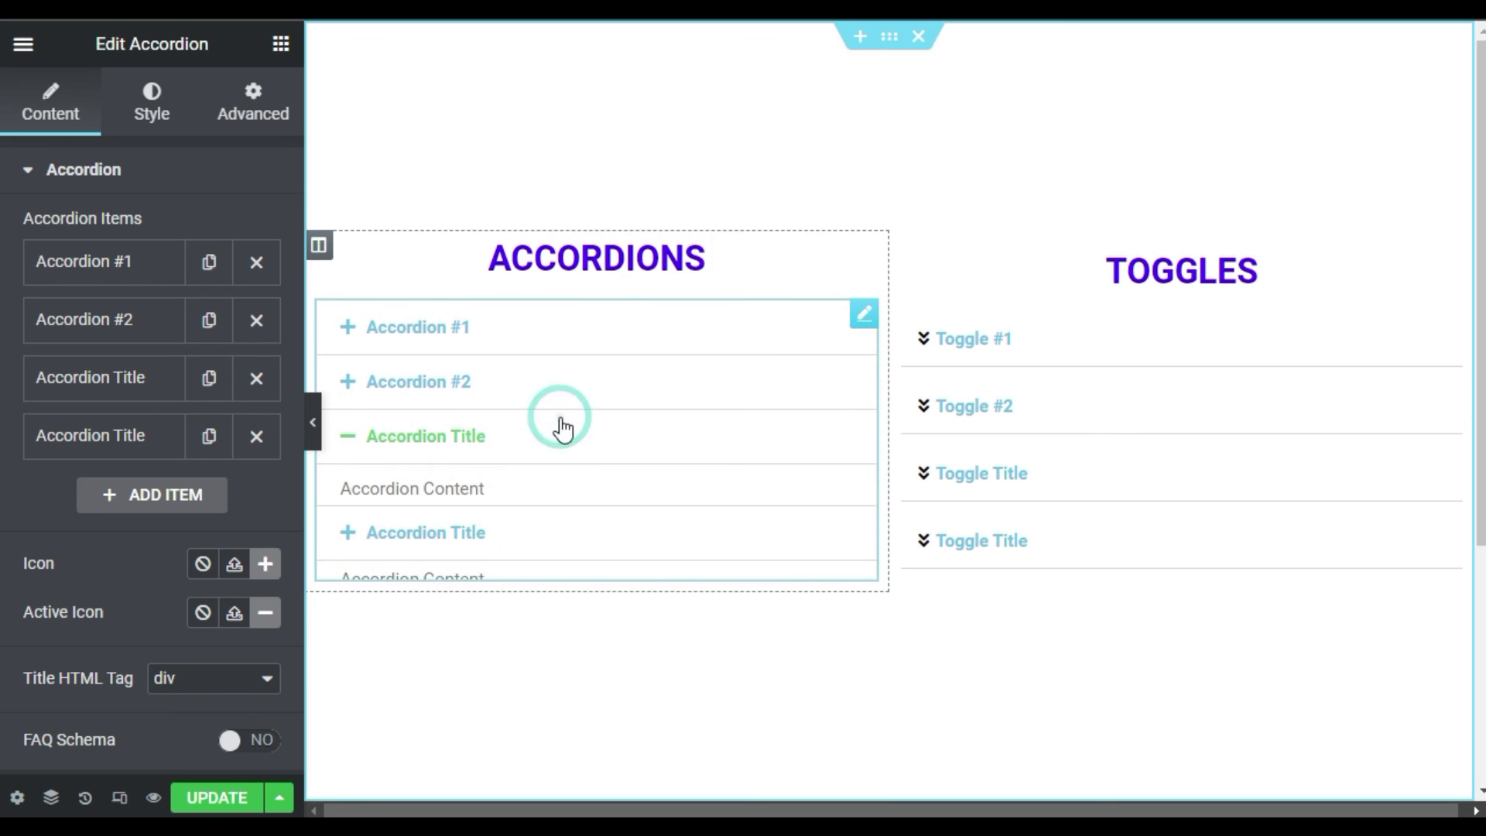
- Leave Accordion #1 open, then select the Toggles widget, opening and collapsing Toggle #1
left_click(562, 341)
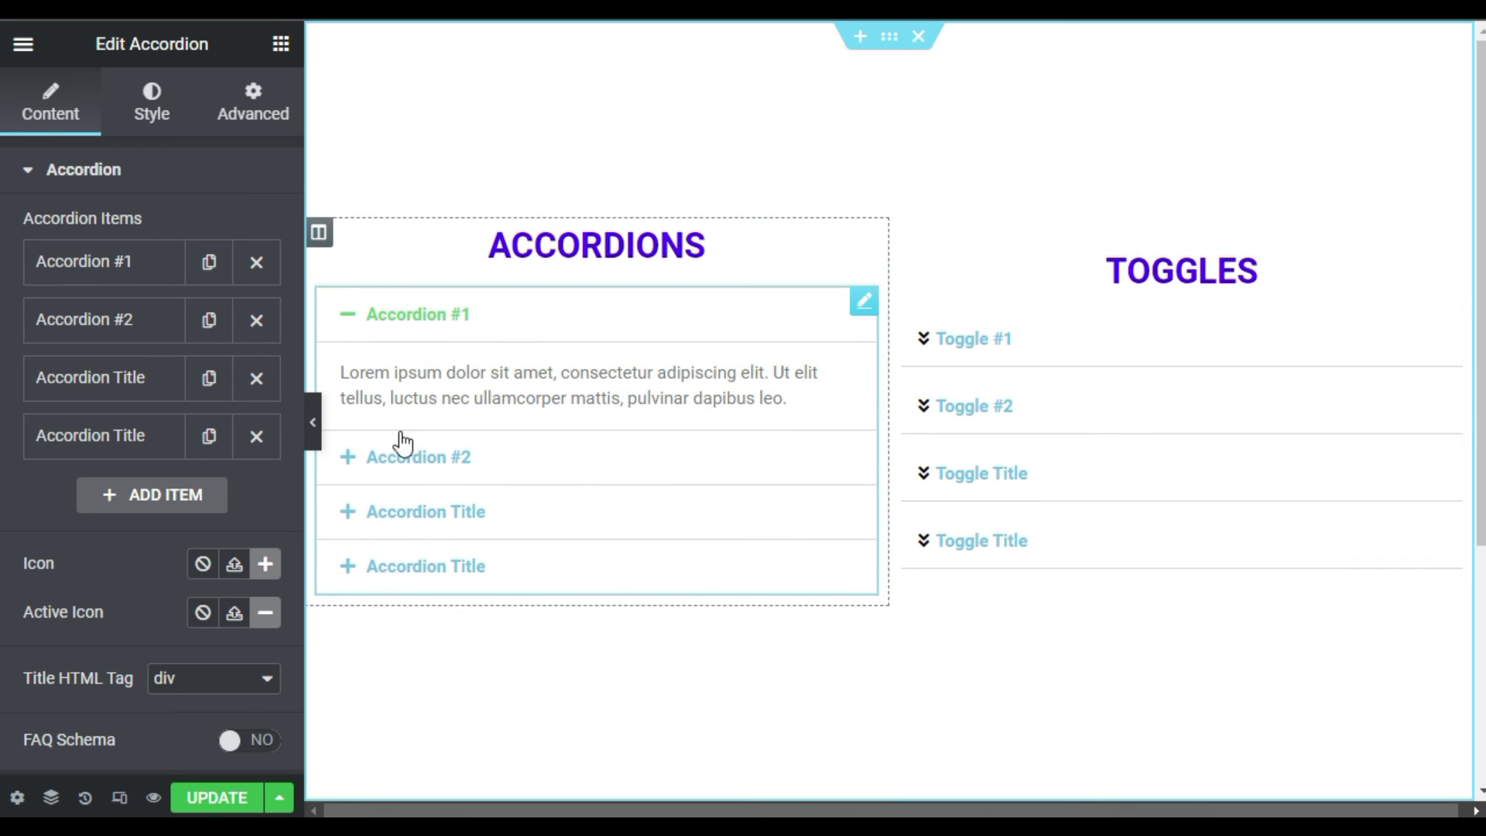
left_click(1066, 342)
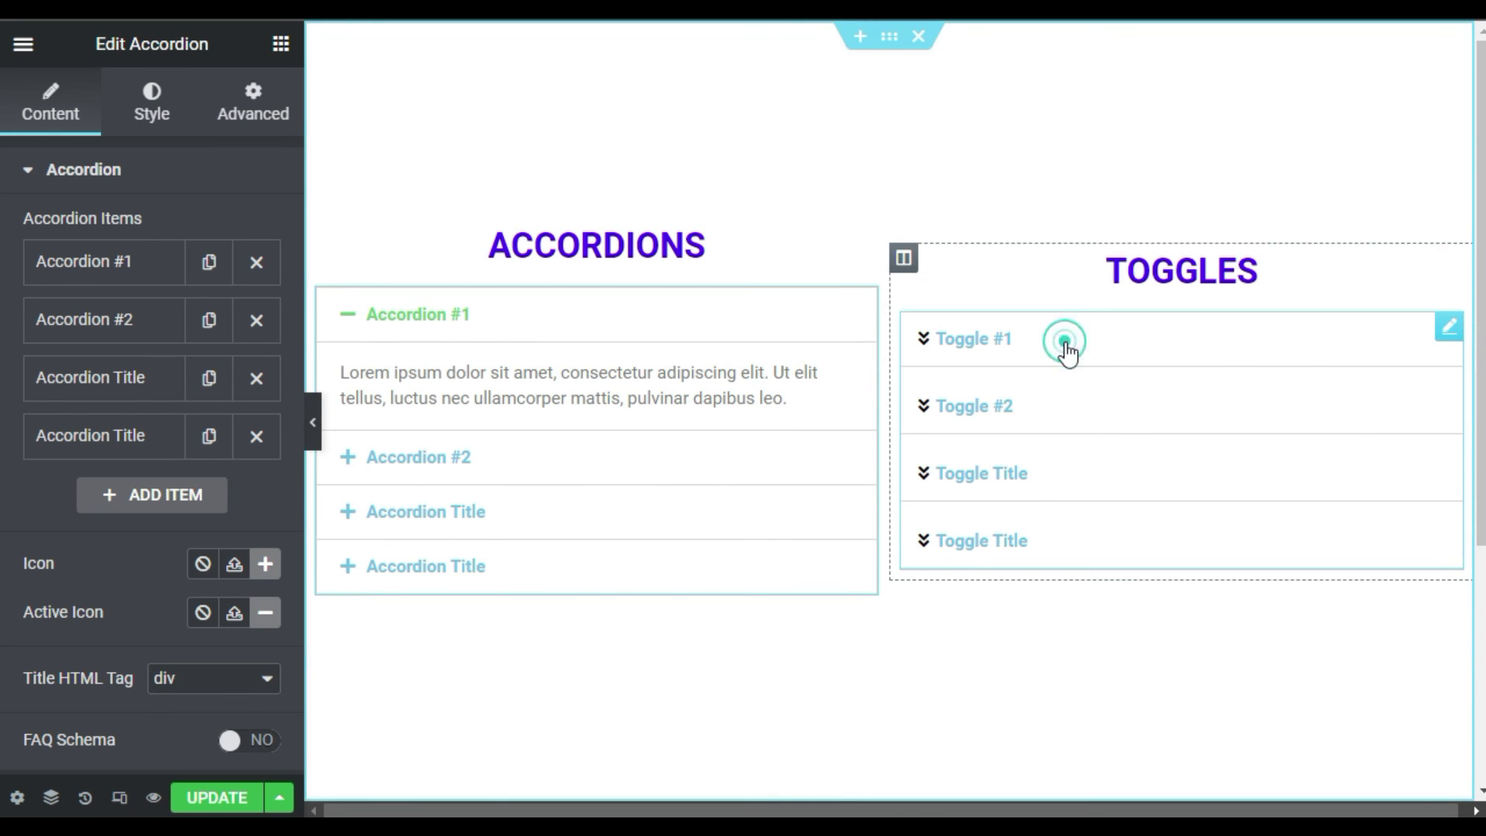
left_click(1005, 302)
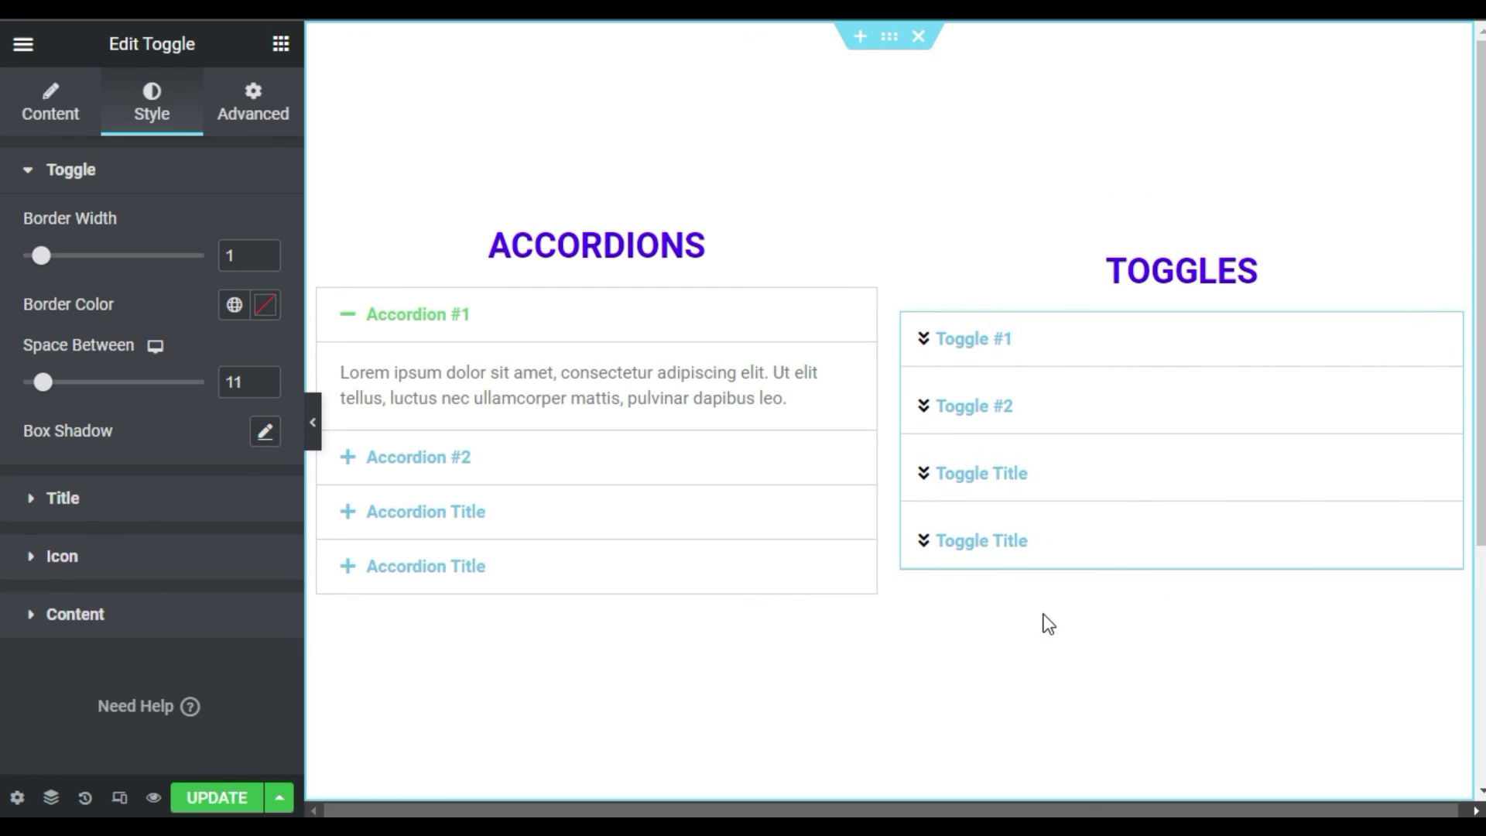